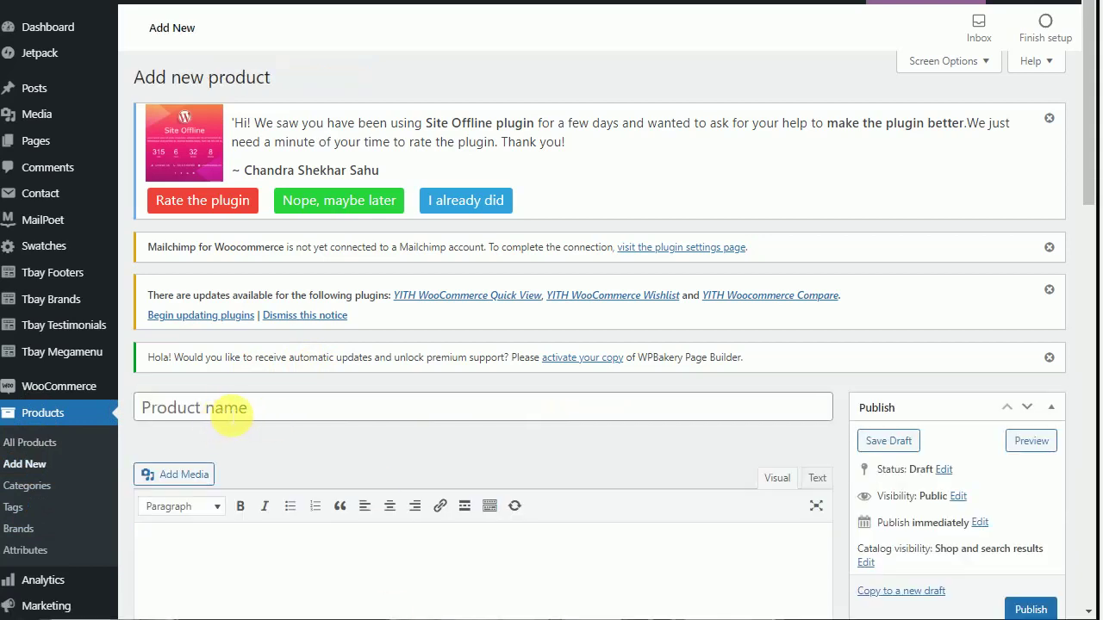
Name the new product "JBL Extreme 3 Speaker Portable".
{"action": "left_click", "coordinate": [236, 416]}
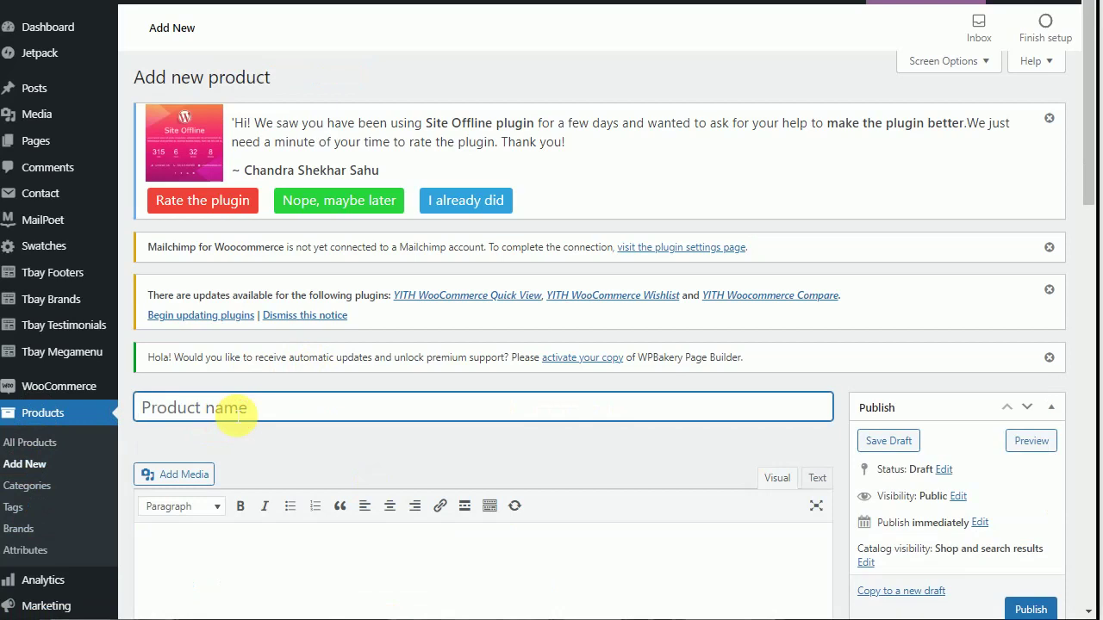
{"action": "type", "text": "jb"}
{"action": "double_click", "coordinate": [236, 416]}
{"action": "type", "text": "J"}
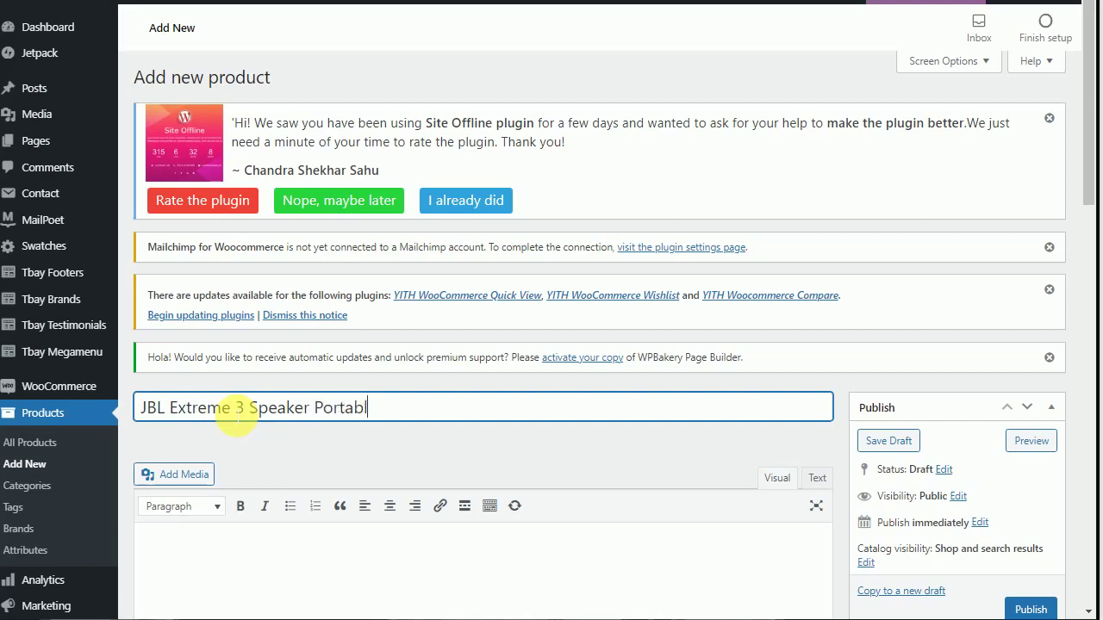
Copy the full product name into the empty product description.
{"action": "left_click_drag", "start_coordinate": [455, 411], "coordinate": [98, 411]}
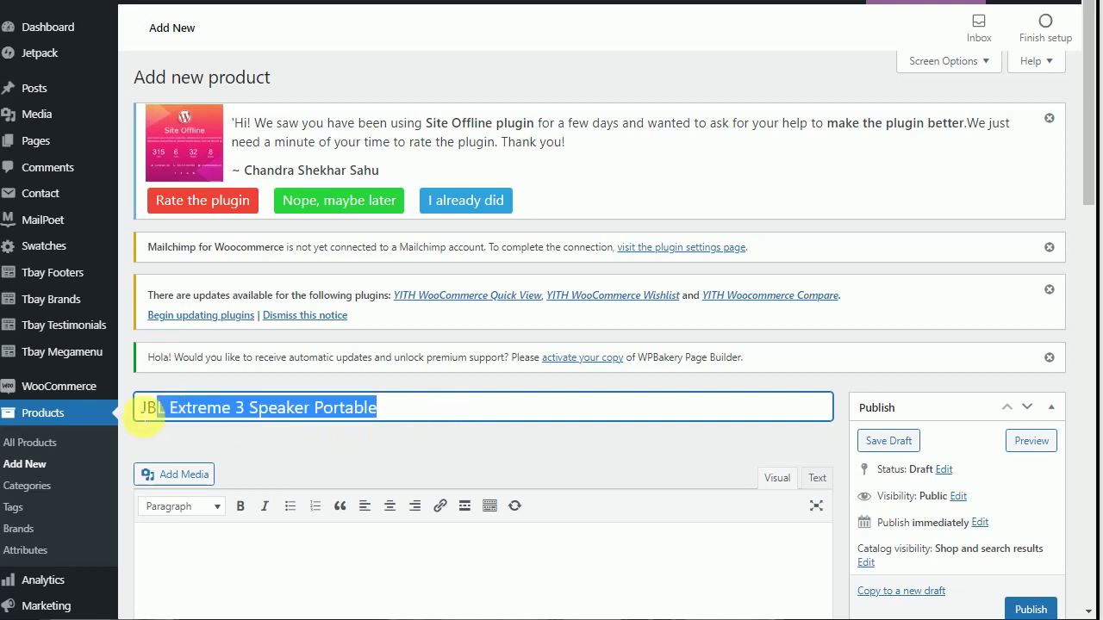
{"action": "key", "text": "ctrl+c"}
{"action": "scroll", "coordinate": [426, 348], "scroll_direction": "down", "scroll_amount": 1}
{"action": "left_click", "coordinate": [207, 462]}
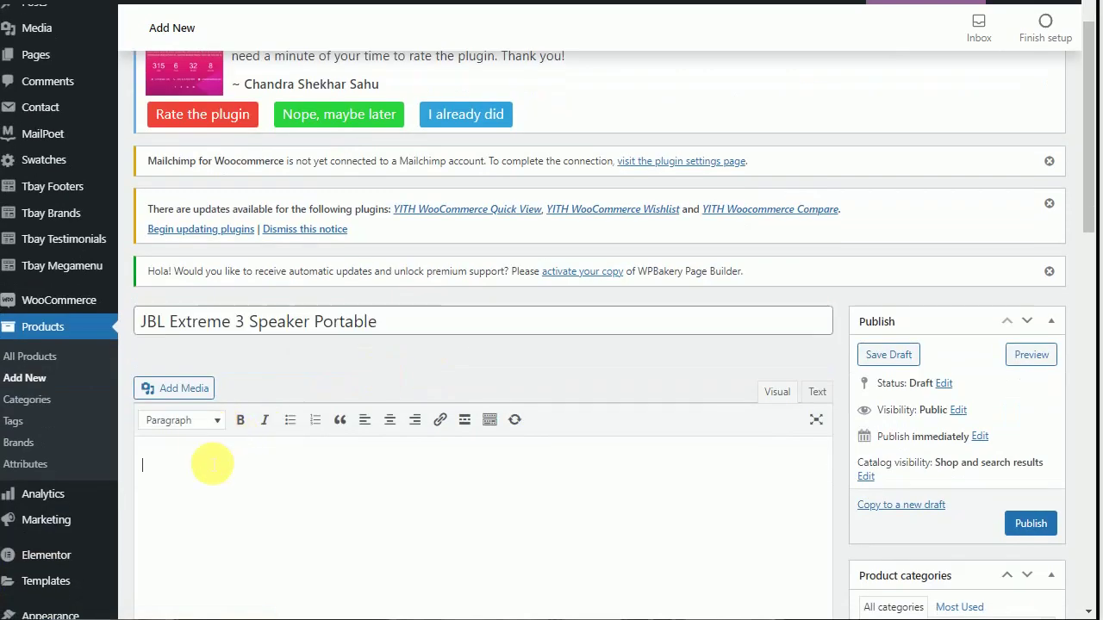
{"action": "key", "text": "ctrl+v"}
Format the product name line in the description as Heading 2.
{"action": "left_click_drag", "start_coordinate": [370, 477], "coordinate": [111, 468]}
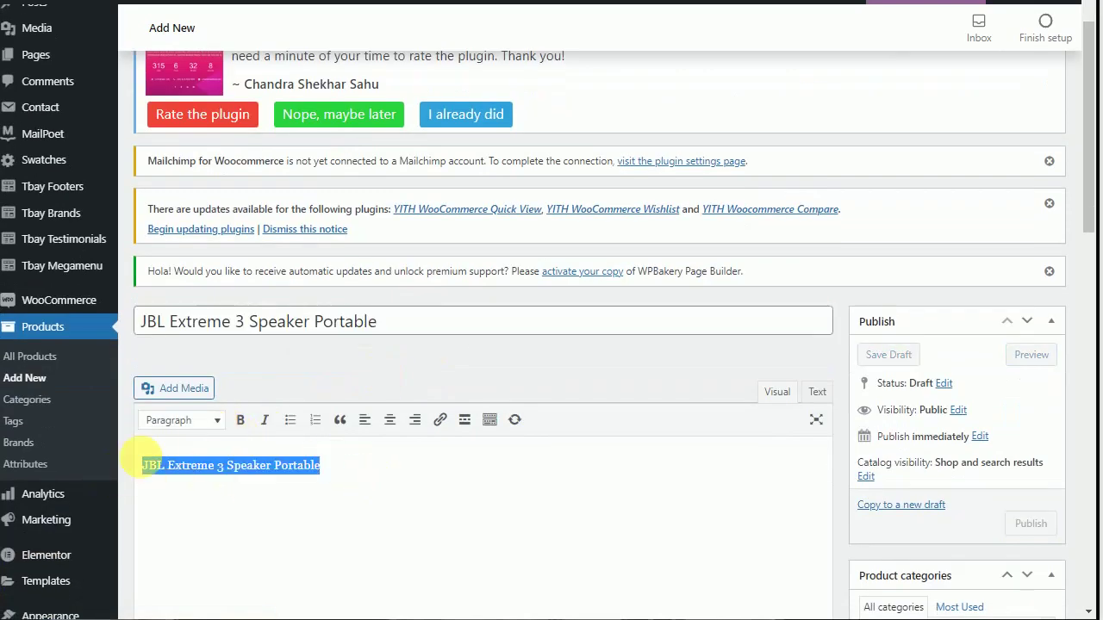
{"action": "left_click", "coordinate": [197, 424]}
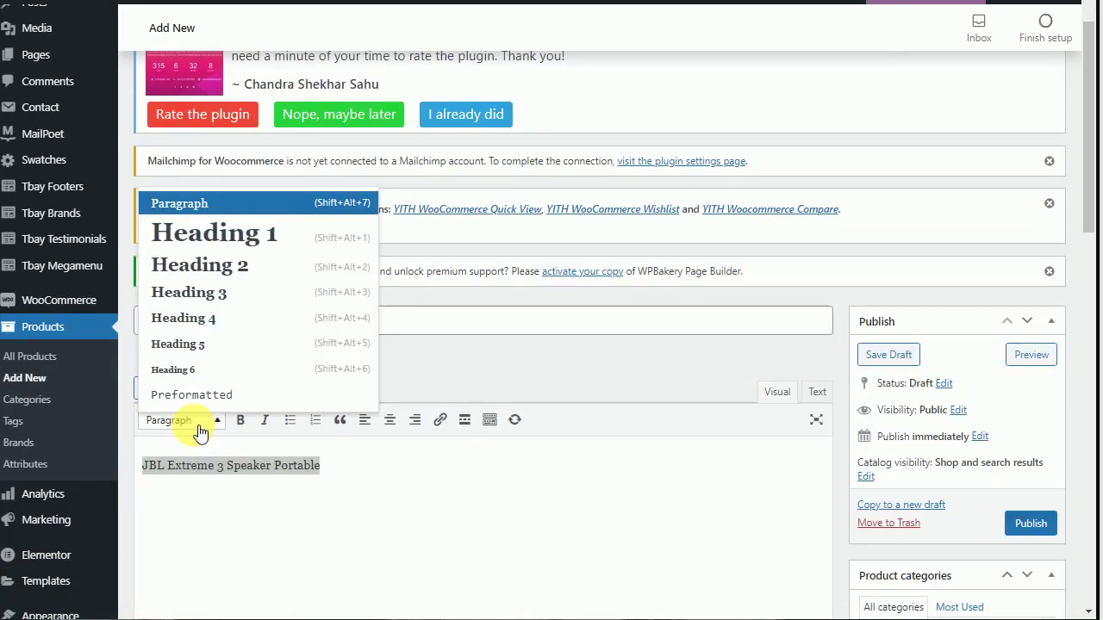
{"action": "left_click", "coordinate": [238, 274]}
{"action": "left_click", "coordinate": [468, 482]}
{"action": "left_click_drag", "start_coordinate": [468, 483], "coordinate": [111, 485]}
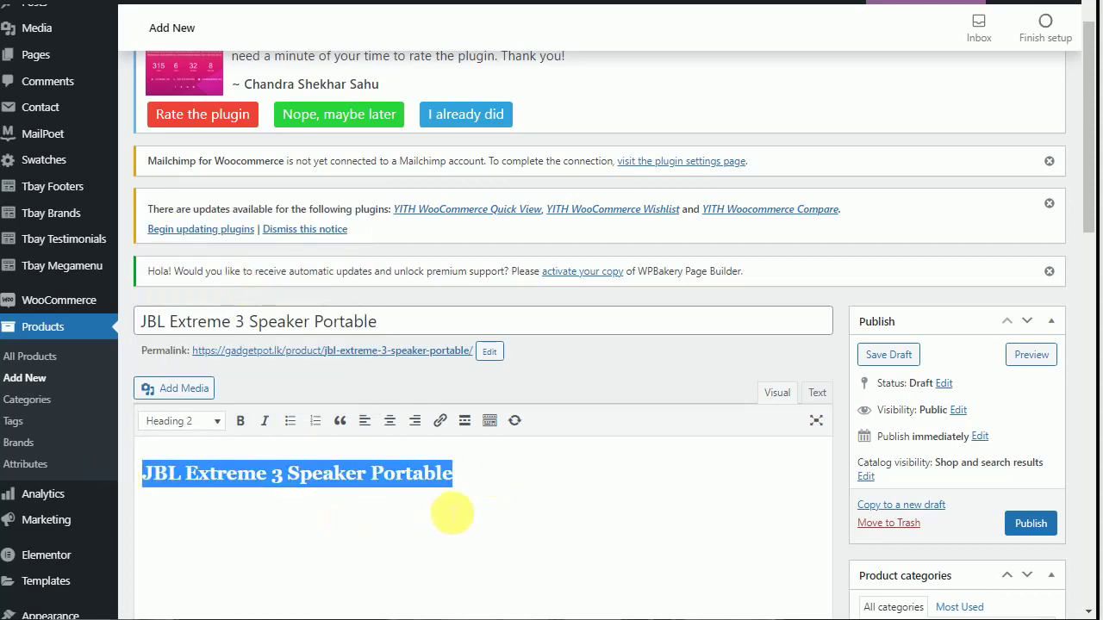
Start a new paragraph below the description heading and insert the media library image Screenshot_1.jpg of the dancing man.
{"action": "scroll", "coordinate": [478, 512], "scroll_direction": "down", "scroll_amount": 2}
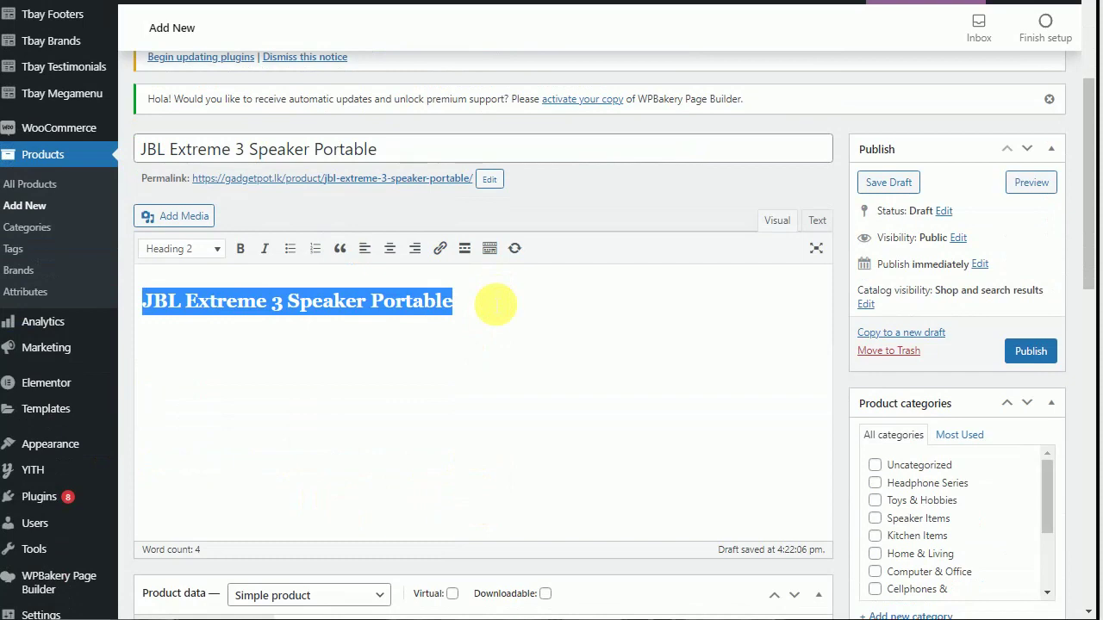
{"action": "left_click", "coordinate": [496, 304]}
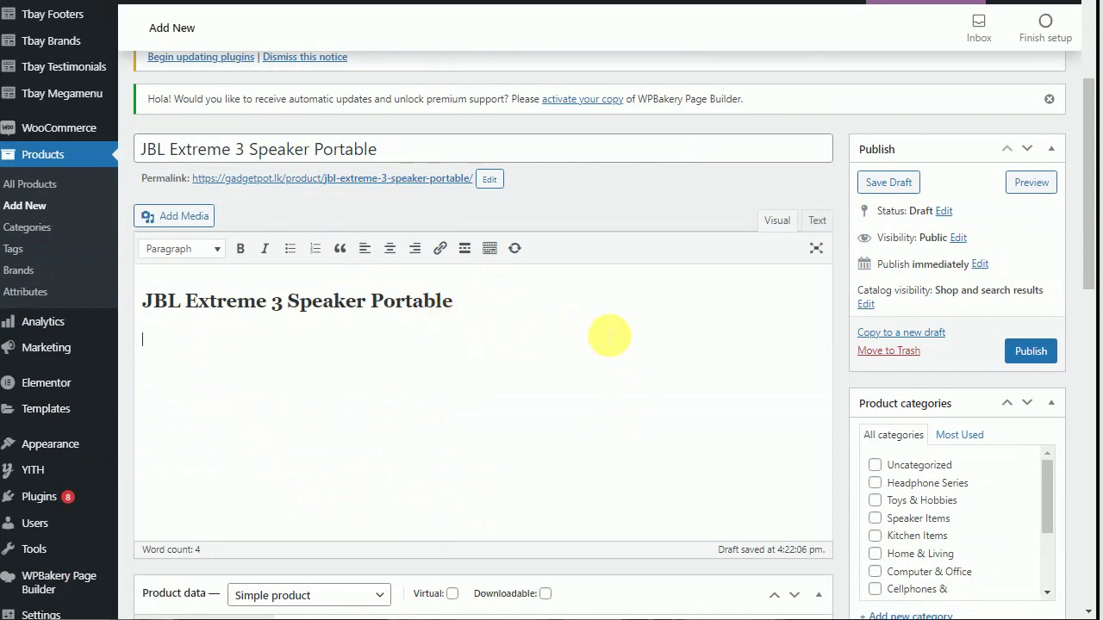
{"action": "left_click", "coordinate": [192, 221]}
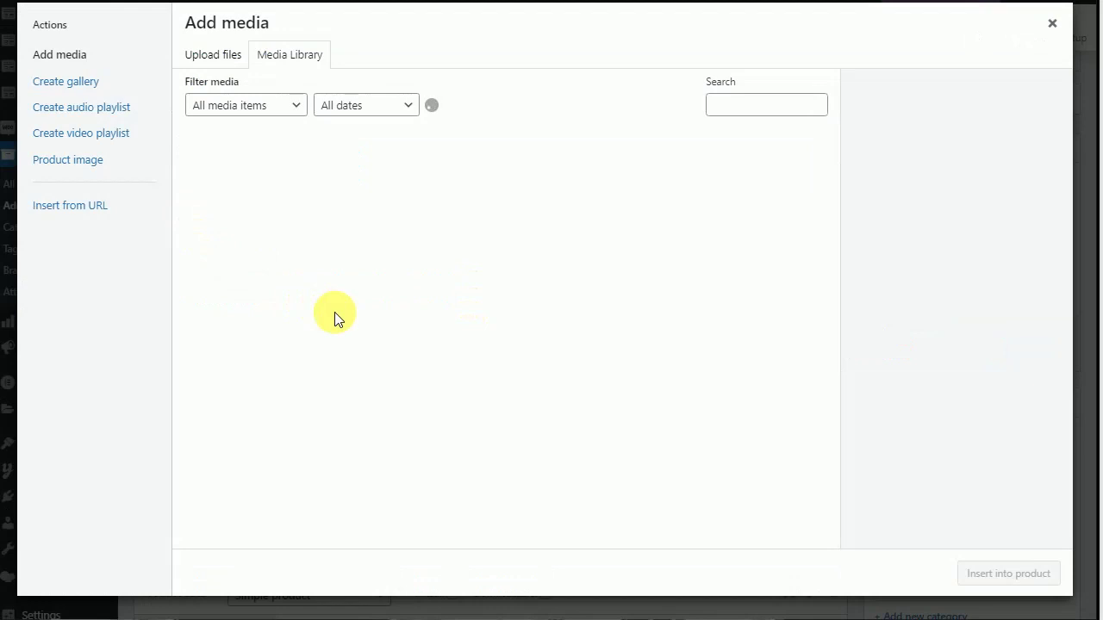
{"action": "left_click", "coordinate": [448, 289]}
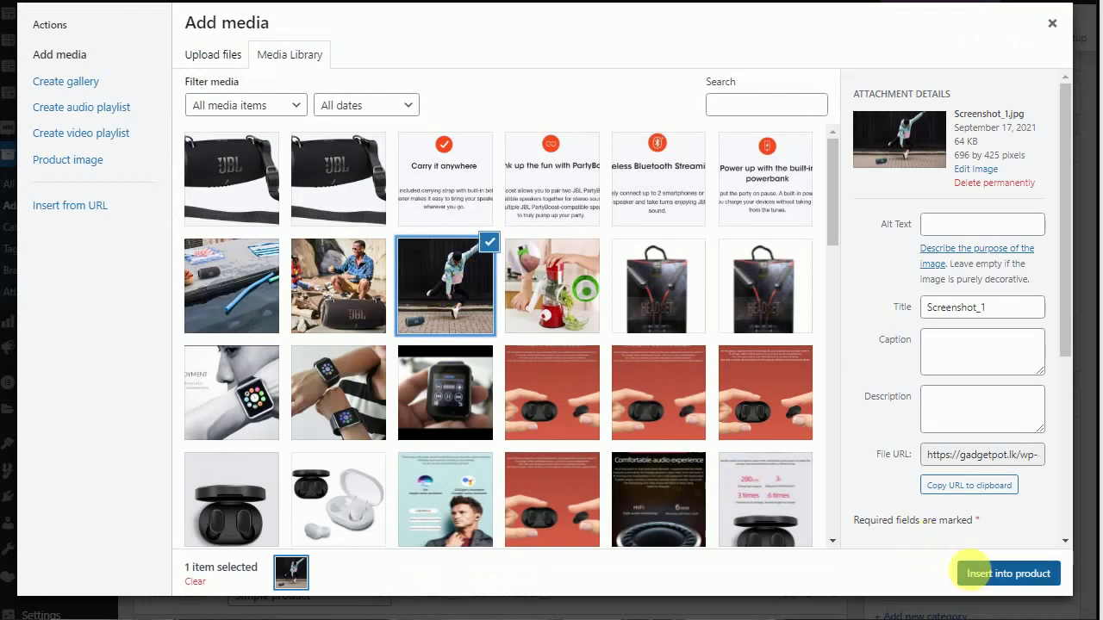
{"action": "left_click", "coordinate": [999, 573]}
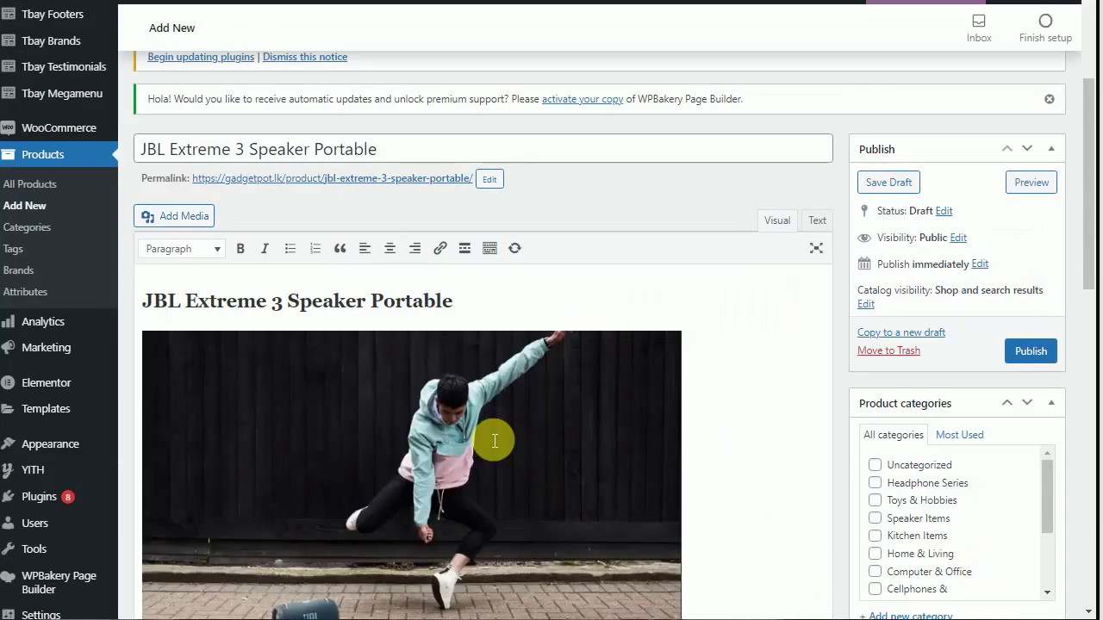
Shrink the dancing man image to about three quarters of its width and add the "Massive JBL Original Pro Sound" text after it.
{"action": "left_click", "coordinate": [680, 334]}
{"action": "left_click_drag", "start_coordinate": [687, 336], "coordinate": [543, 374]}
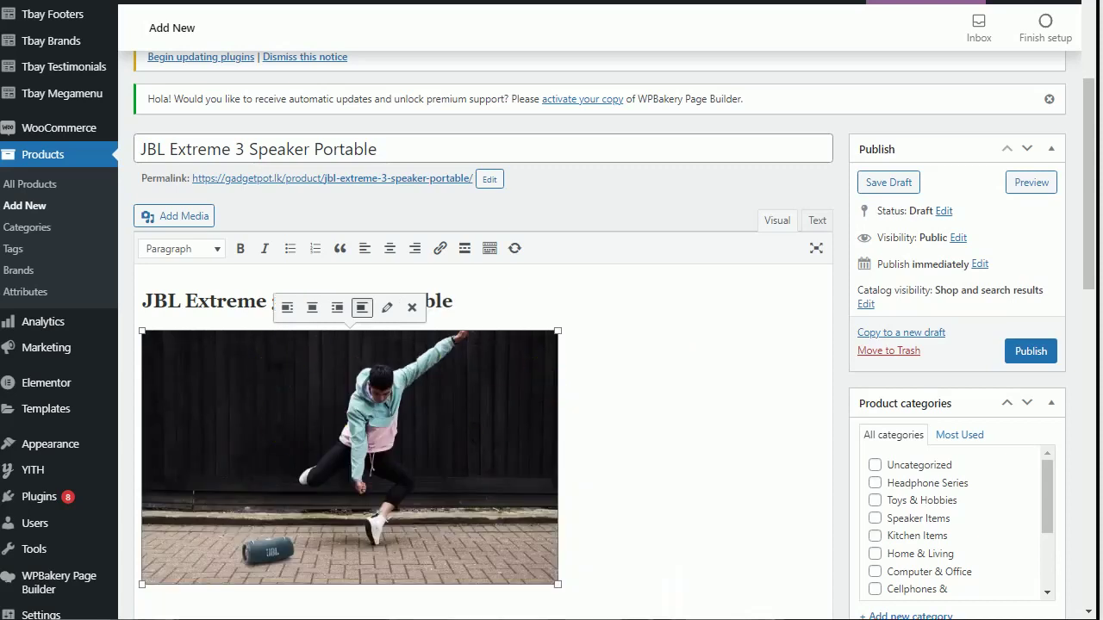
{"action": "left_click", "coordinate": [613, 472]}
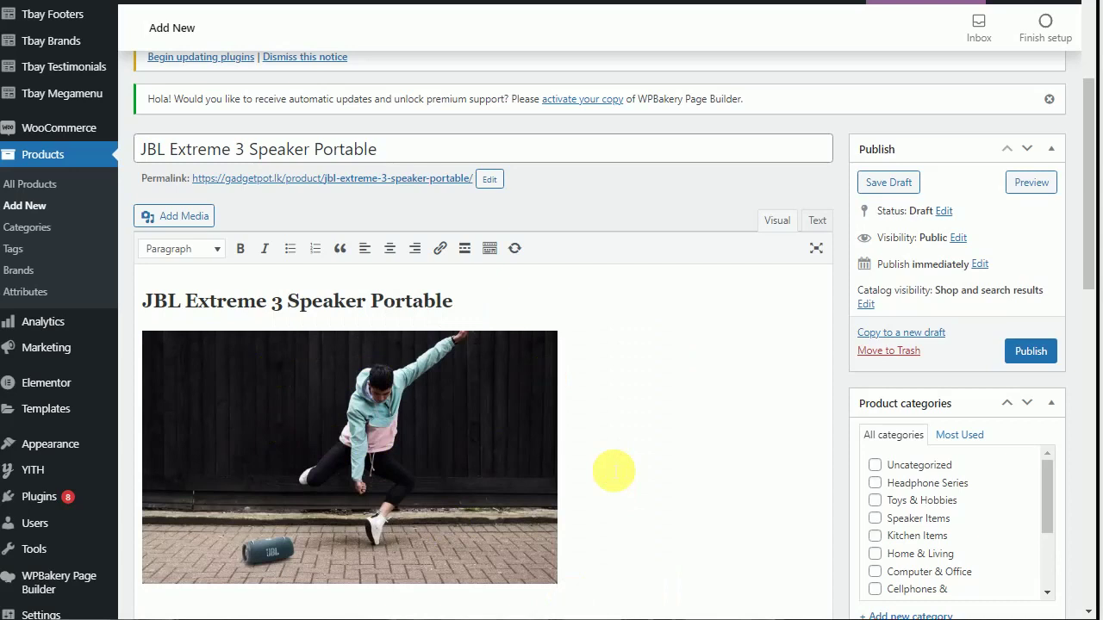
{"action": "scroll", "coordinate": [614, 471], "scroll_direction": "down", "scroll_amount": 2}
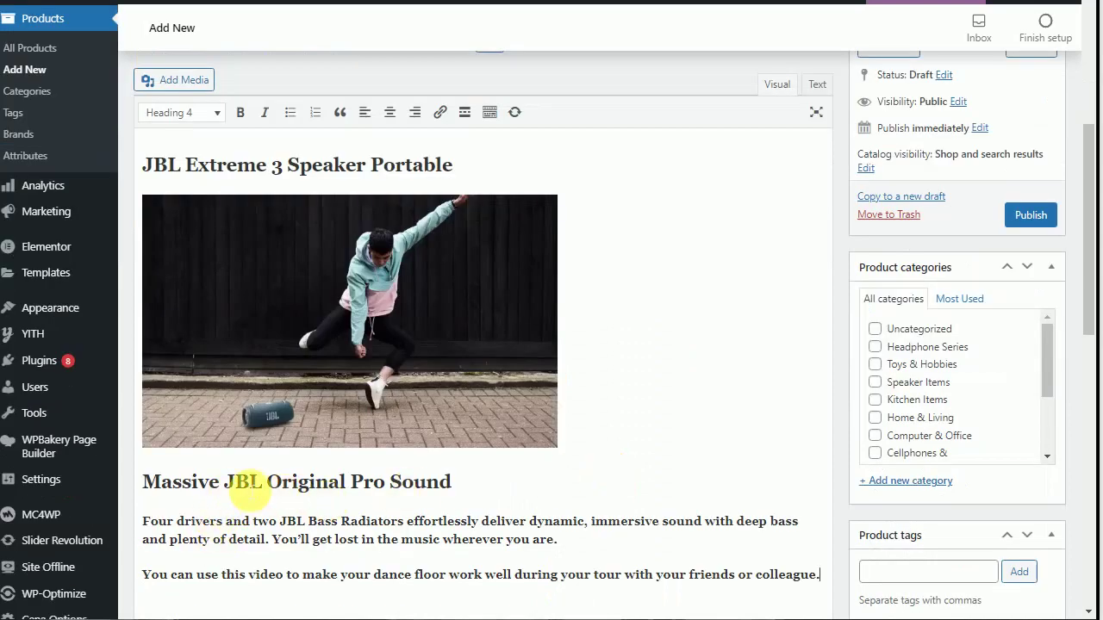
Align the dancing man image left so the "Massive JBL Original Pro Sound" text wraps beside it.
{"action": "left_click", "coordinate": [424, 388]}
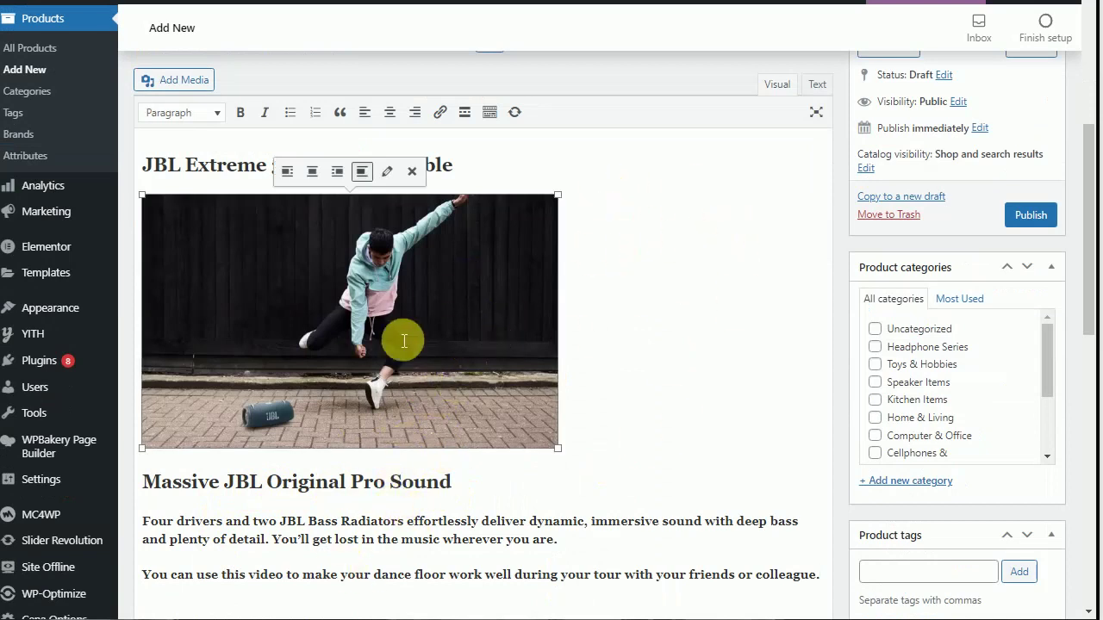
{"action": "left_click", "coordinate": [288, 177]}
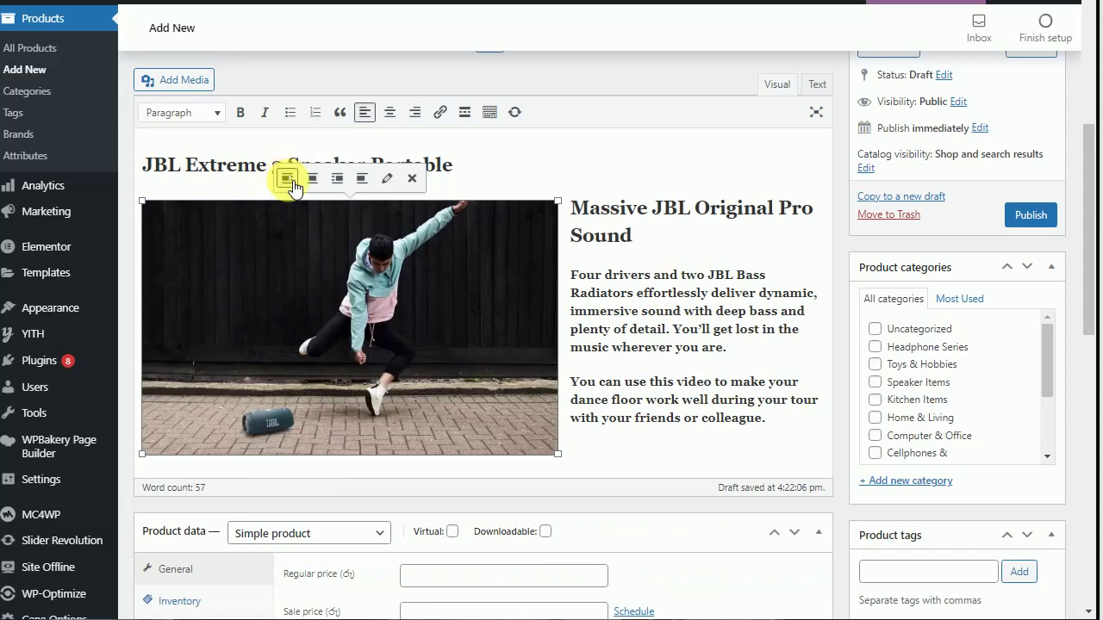
{"action": "left_click", "coordinate": [608, 450]}
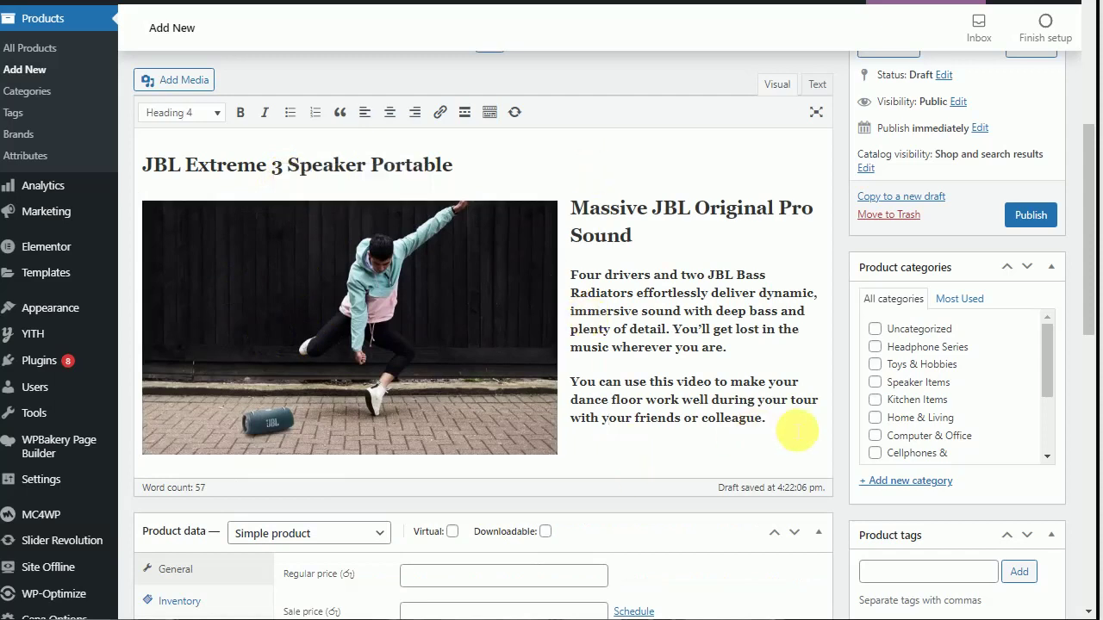
Add blank lines after the first text block and insert the library image of the man camping with the JBL speaker.
{"action": "key", "text": "Return"}
{"action": "key", "text": "Return"}
{"action": "key", "text": "Return"}
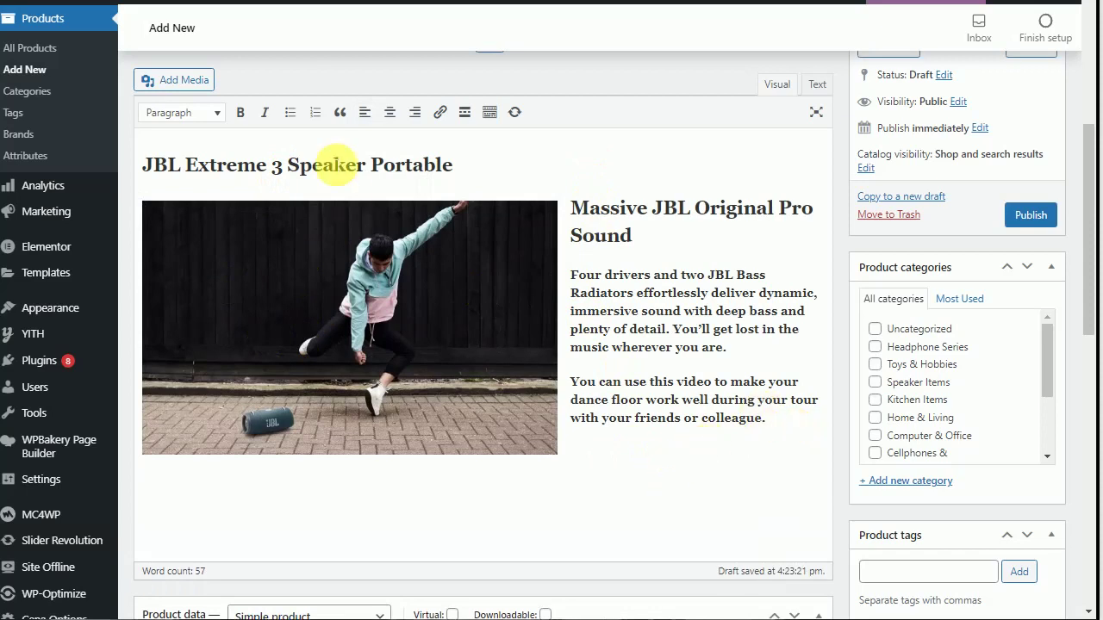
{"action": "left_click", "coordinate": [191, 79]}
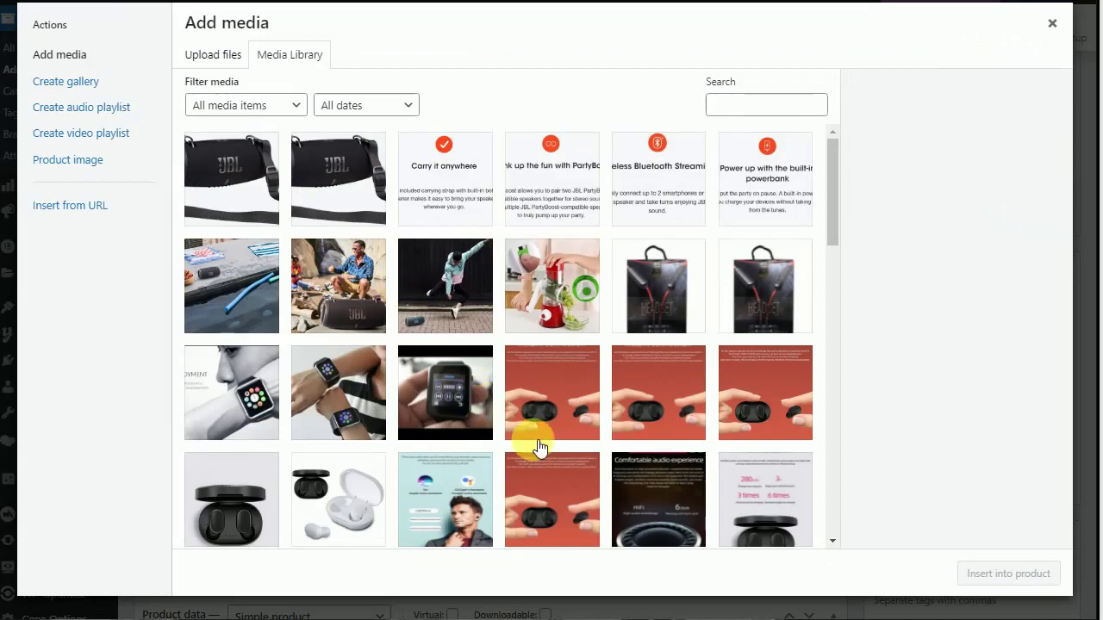
{"action": "left_click", "coordinate": [366, 310]}
{"action": "left_click", "coordinate": [992, 572]}
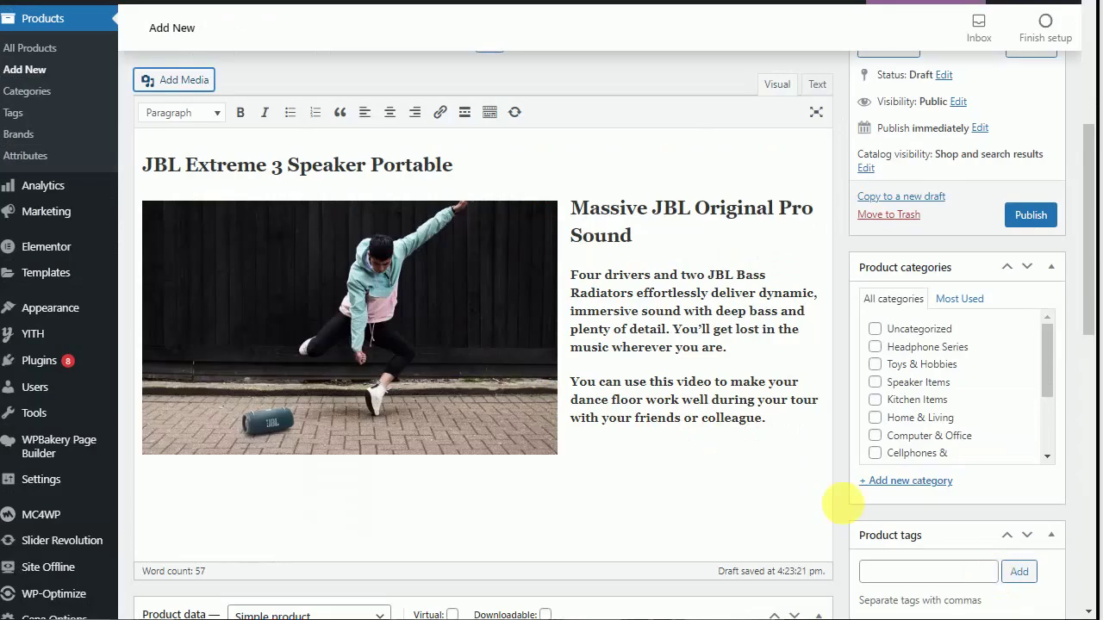
Shrink the camping image to about the first image's width and add the "15 Hours of Playtime" heading and battery life text after it.
{"action": "scroll", "coordinate": [595, 441], "scroll_direction": "down", "scroll_amount": 3}
{"action": "left_click", "coordinate": [603, 435]}
{"action": "left_click_drag", "start_coordinate": [673, 570], "coordinate": [540, 486]}
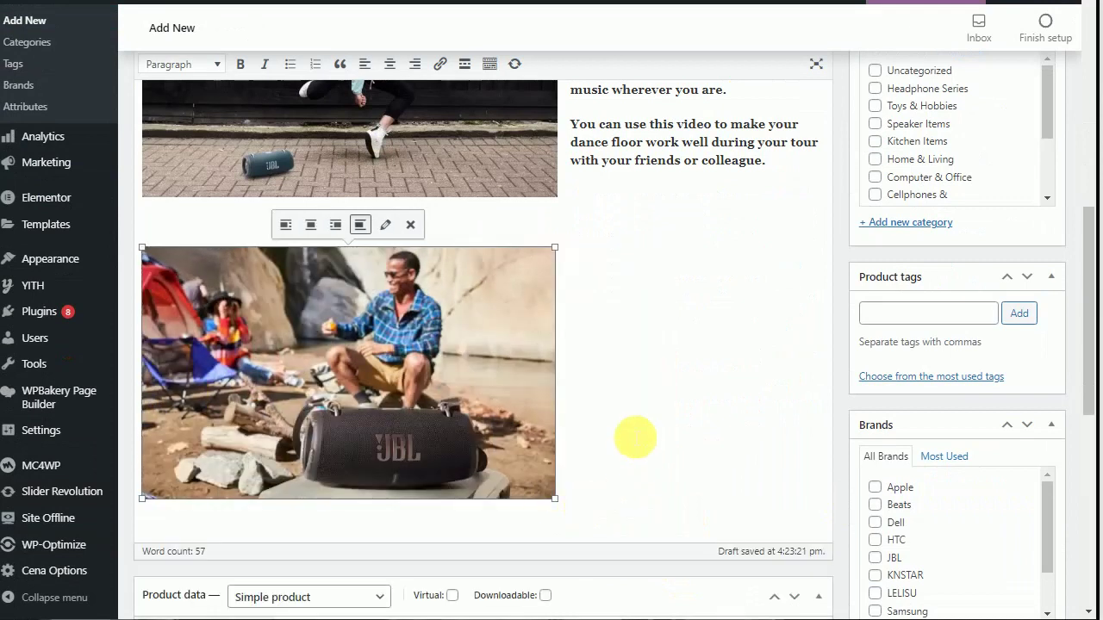
{"action": "left_click", "coordinate": [638, 443]}
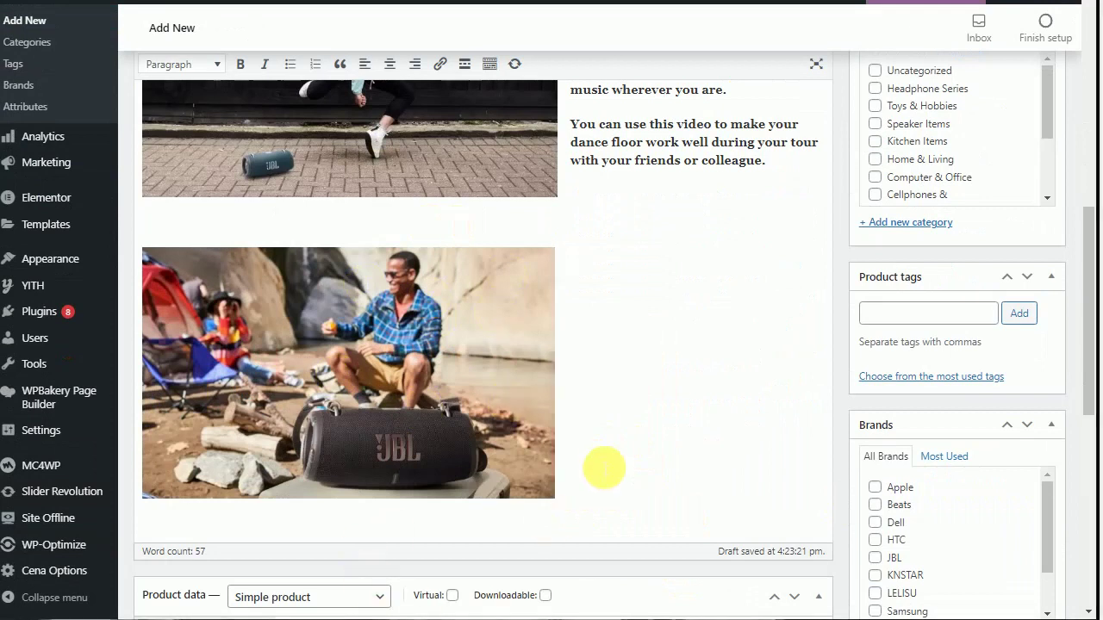
{"action": "type", "text": "15 Hours of Playtime The fun doesn’t have to stop. Packed with an incredible 15 hours of battery life, JBL Xtreme 3 lets you party all day and into the night. Don’t worry about running out of battery it can carry your pleasure until whole tour and make it available everywhere you go"}
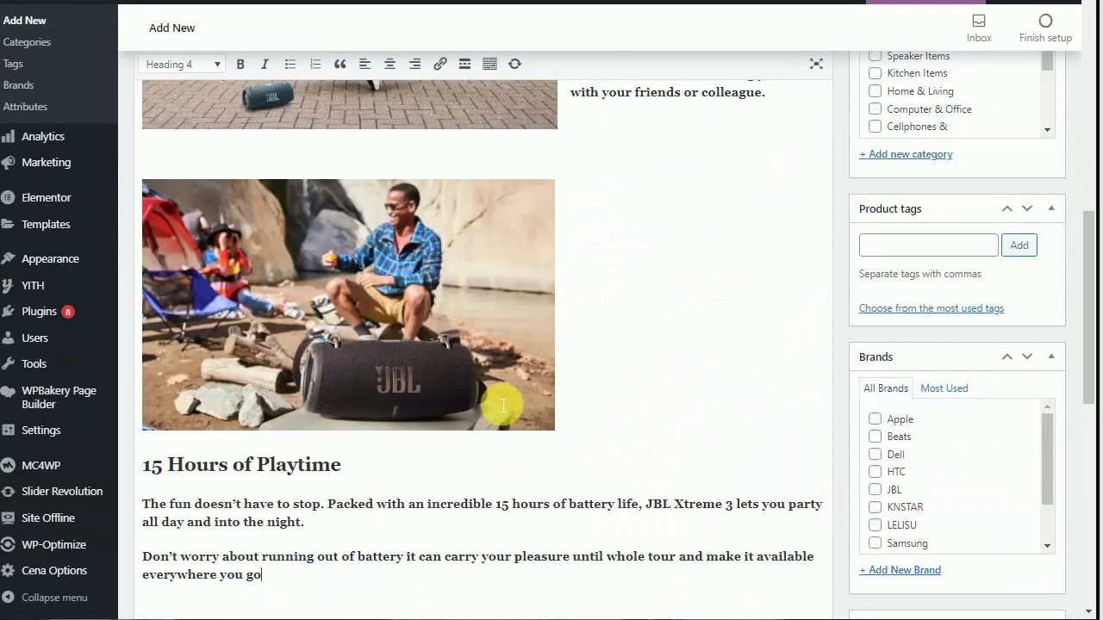
Align the camping image left with the text beside it, and add a blank line above the "15 Hours of Playtime" heading.
{"action": "left_click", "coordinate": [267, 362]}
{"action": "left_click", "coordinate": [287, 158]}
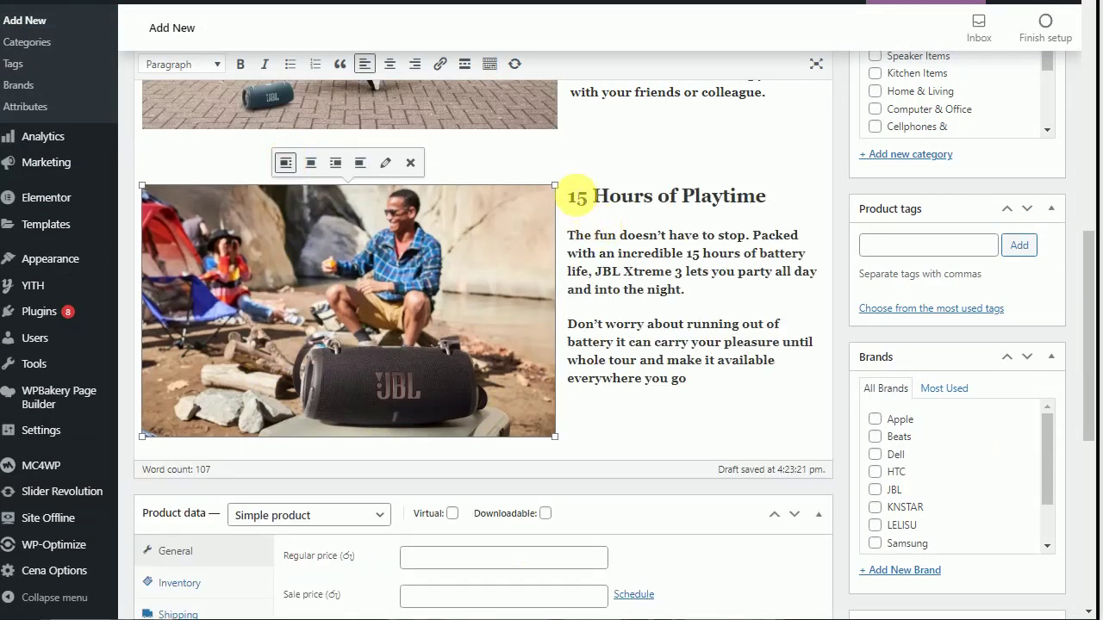
{"action": "left_click", "coordinate": [569, 196]}
{"action": "key", "text": "Return"}
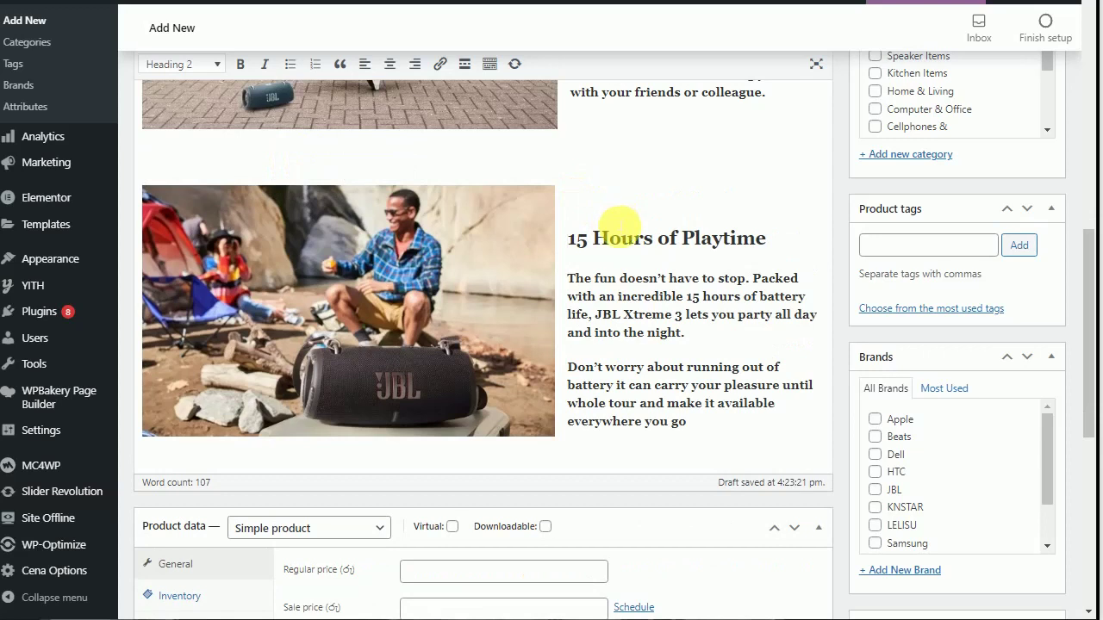
Add blank lines after the battery life text and insert the poolside speaker image Screenshot_3.jpg from the media library.
{"action": "scroll", "coordinate": [616, 220], "scroll_direction": "down", "scroll_amount": 2}
{"action": "left_click", "coordinate": [728, 258]}
{"action": "key", "text": "Return"}
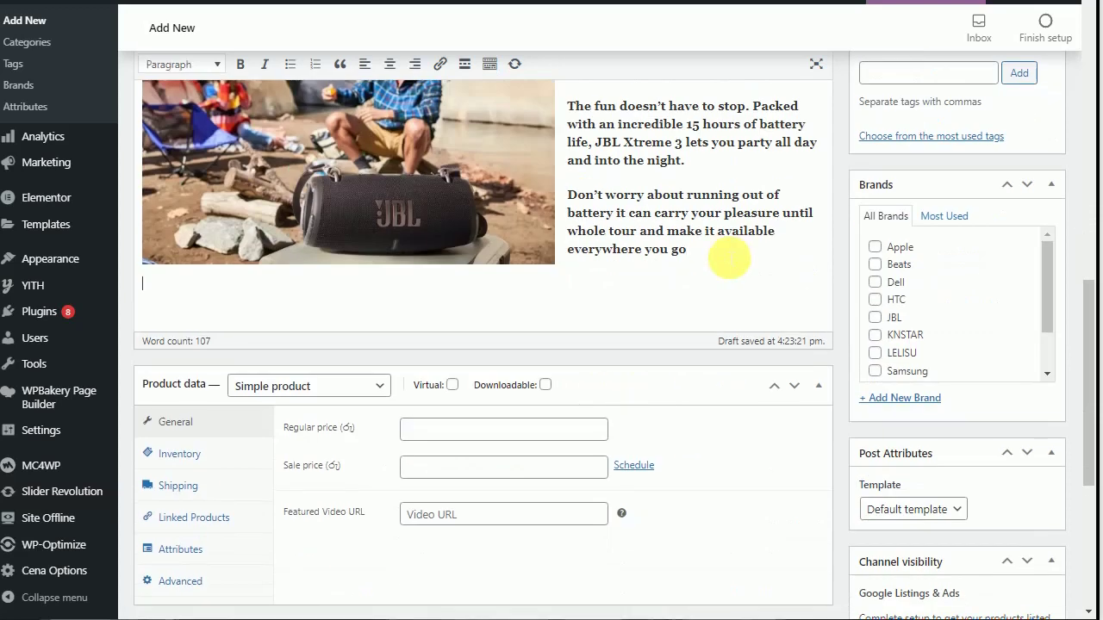
{"action": "key", "text": "Return"}
{"action": "scroll", "coordinate": [539, 311], "scroll_direction": "up", "scroll_amount": 2}
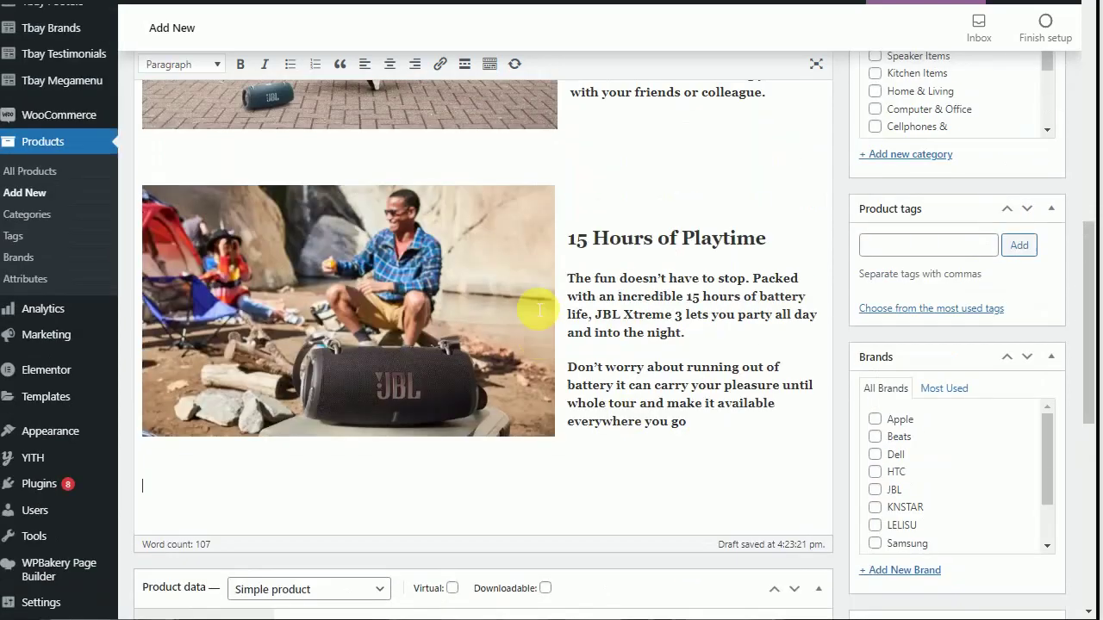
{"action": "scroll", "coordinate": [216, 203], "scroll_direction": "up", "scroll_amount": 3}
{"action": "scroll", "coordinate": [211, 196], "scroll_direction": "up", "scroll_amount": 2}
{"action": "left_click", "coordinate": [212, 198]}
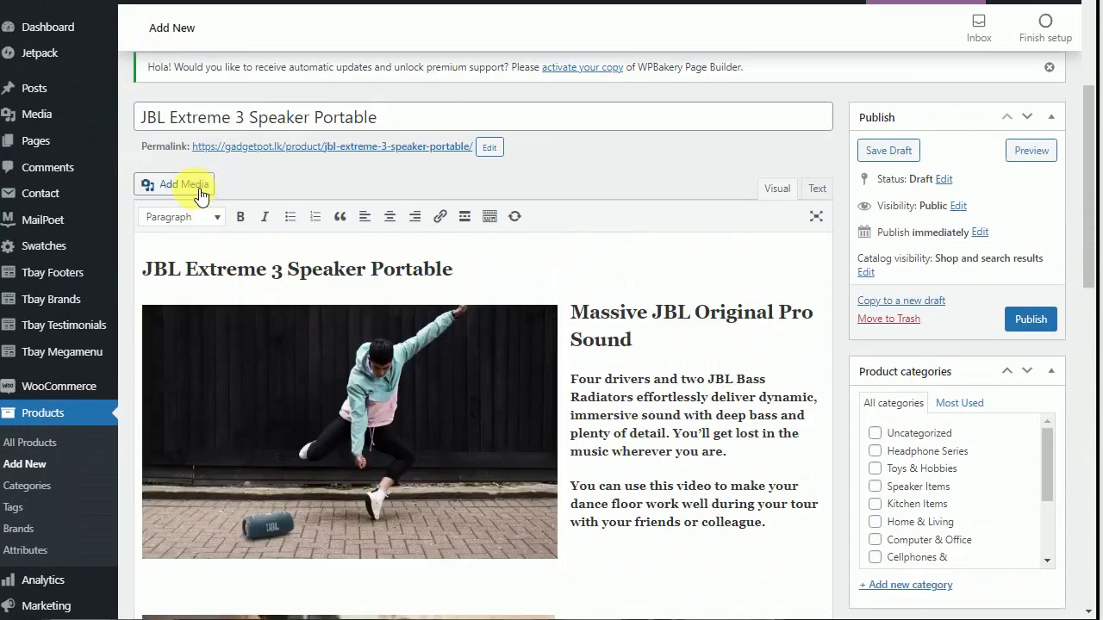
{"action": "left_click", "coordinate": [262, 289]}
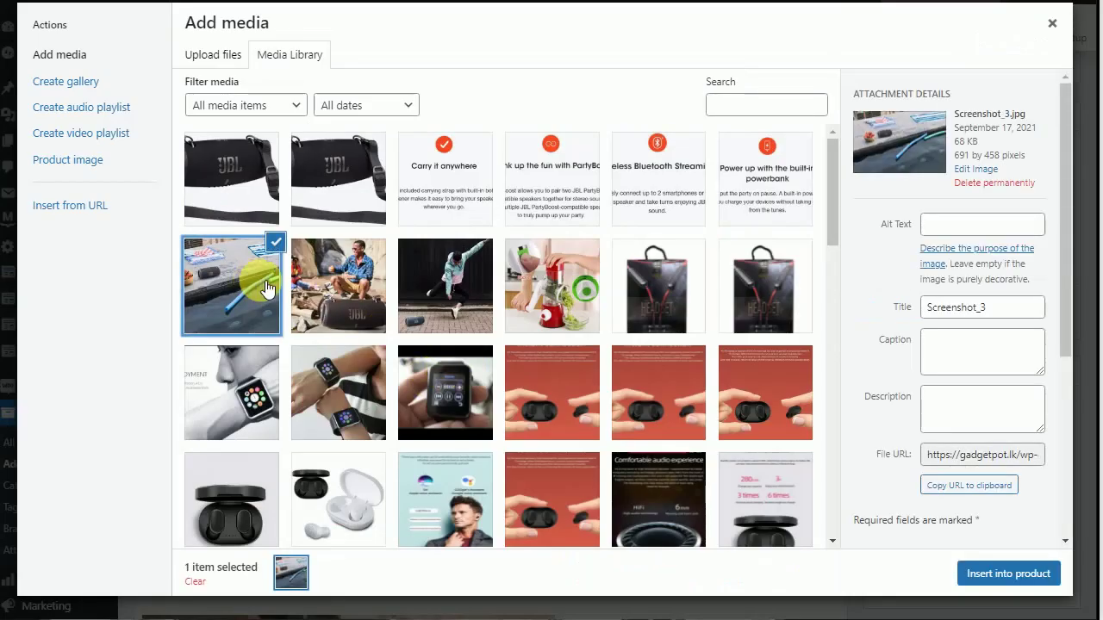
{"action": "left_click", "coordinate": [1004, 574]}
Shrink the poolside image to about the camping image's width and add the "IP67 waterproof and dustproof" text with it.
{"action": "scroll", "coordinate": [552, 380], "scroll_direction": "down", "scroll_amount": 10}
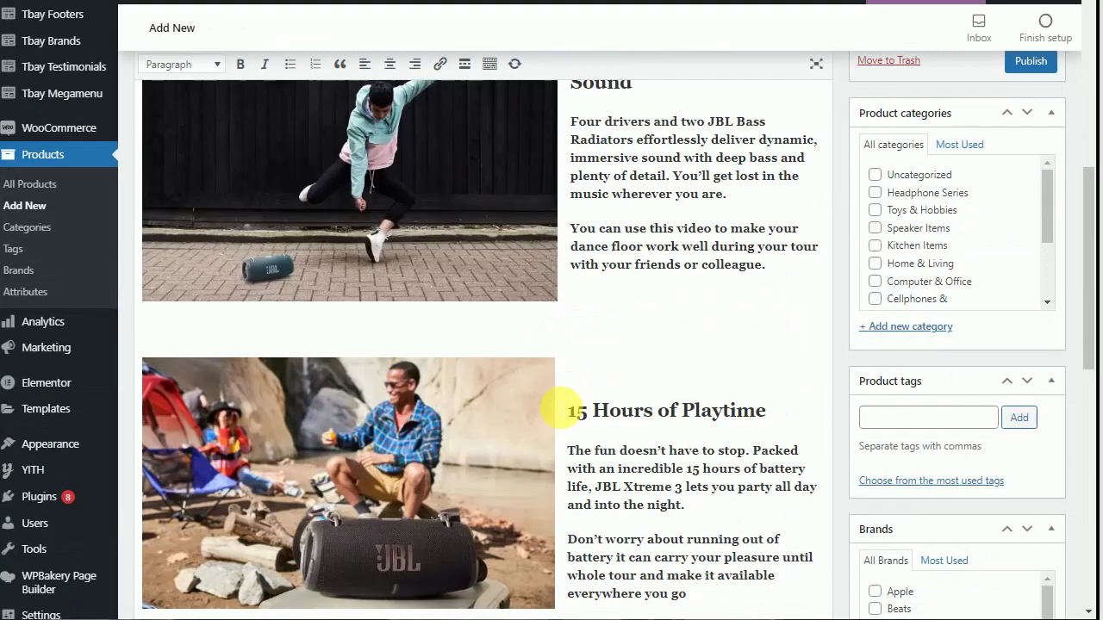
{"action": "scroll", "coordinate": [574, 376], "scroll_direction": "up", "scroll_amount": 2}
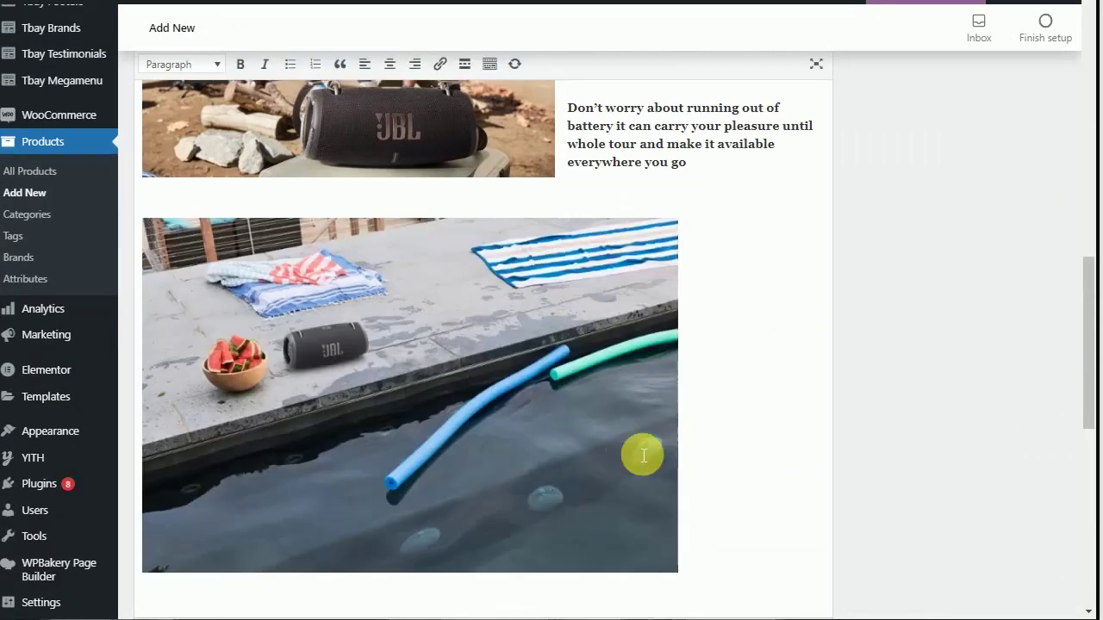
{"action": "left_click", "coordinate": [642, 455]}
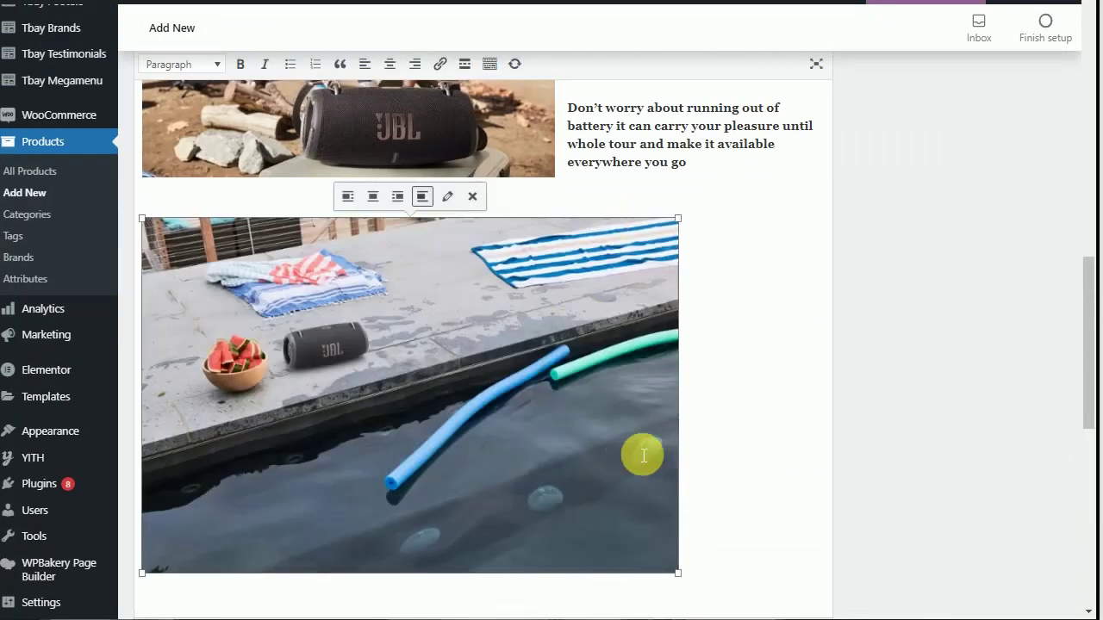
{"action": "left_click_drag", "start_coordinate": [678, 573], "coordinate": [544, 488]}
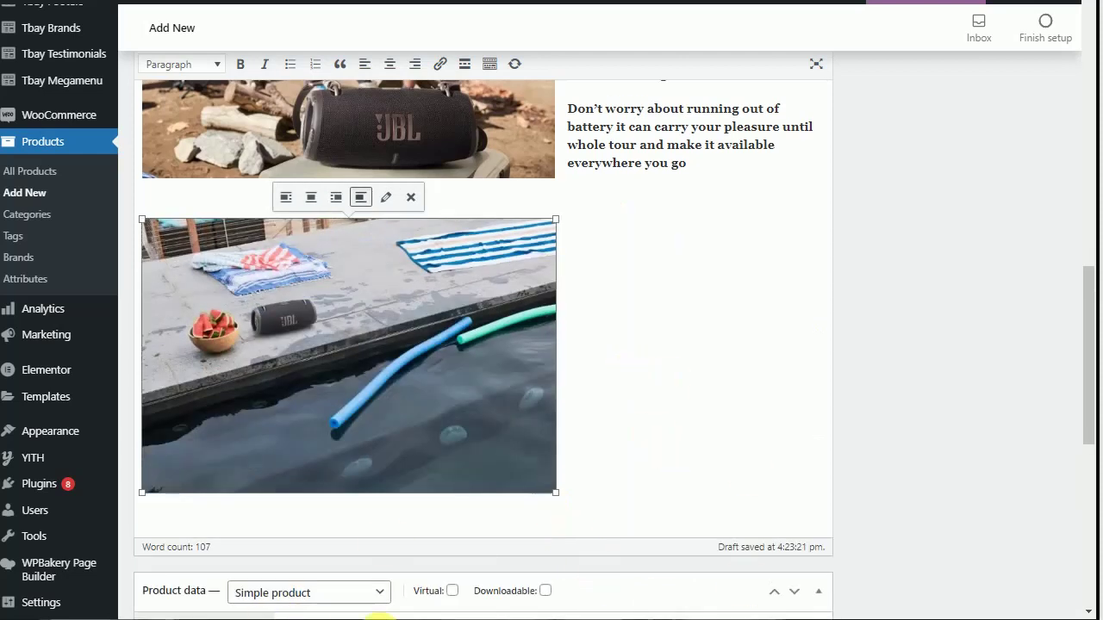
{"action": "left_click", "coordinate": [574, 504]}
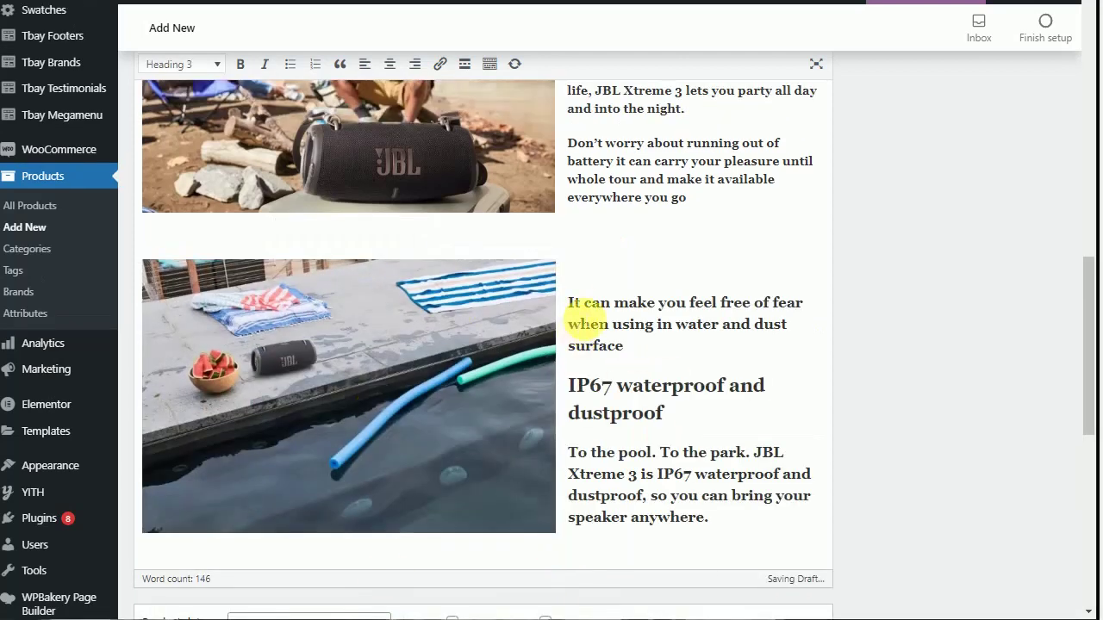
Add blank lines above the left-aligned poolside image to separate it from the camping section.
{"action": "left_click_drag", "start_coordinate": [575, 304], "coordinate": [511, 431]}
{"action": "left_click", "coordinate": [364, 369]}
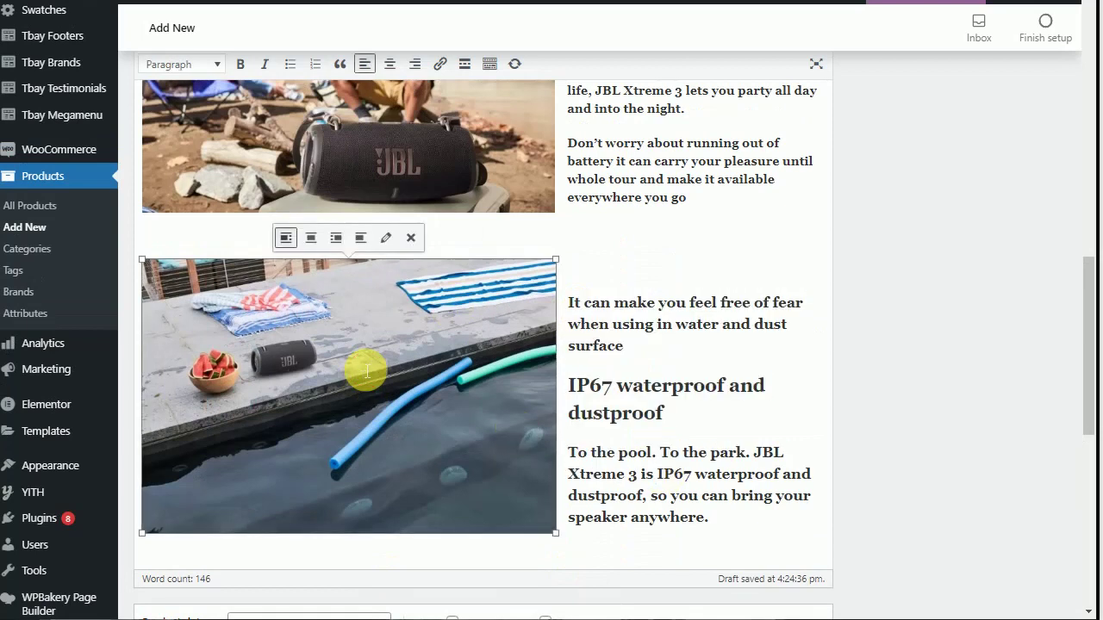
{"action": "left_click", "coordinate": [286, 240]}
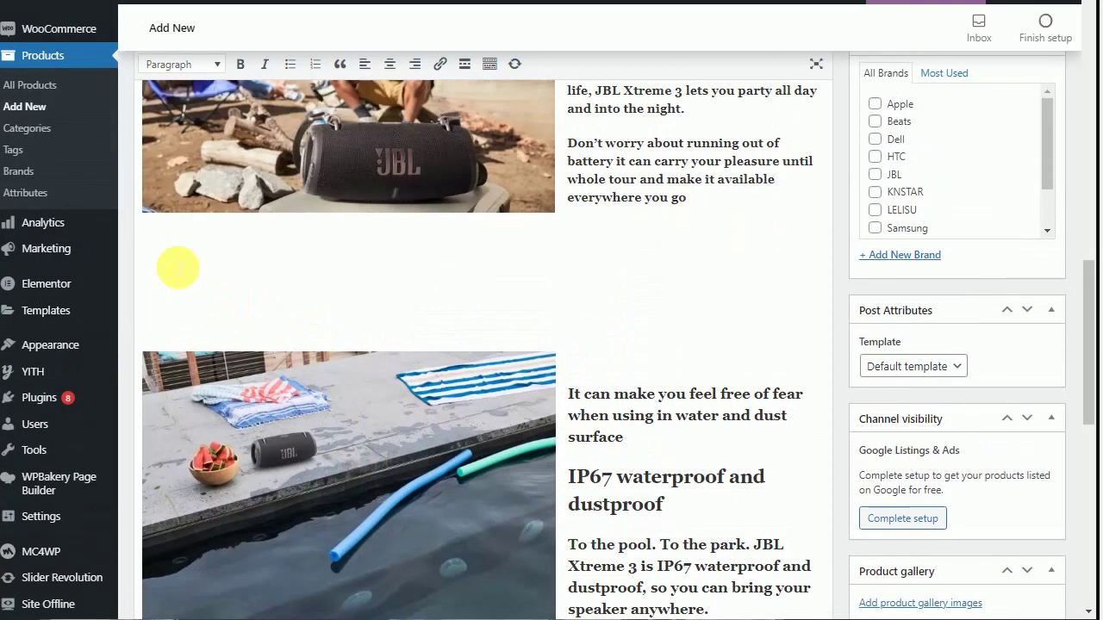
{"action": "left_click", "coordinate": [177, 327]}
Set the product type in the product data section to Variable product.
{"action": "scroll", "coordinate": [178, 256], "scroll_direction": "down", "scroll_amount": 1}
{"action": "scroll", "coordinate": [188, 279], "scroll_direction": "up", "scroll_amount": 3}
{"action": "scroll", "coordinate": [188, 280], "scroll_direction": "up", "scroll_amount": 3}
{"action": "scroll", "coordinate": [339, 295], "scroll_direction": "down", "scroll_amount": 3}
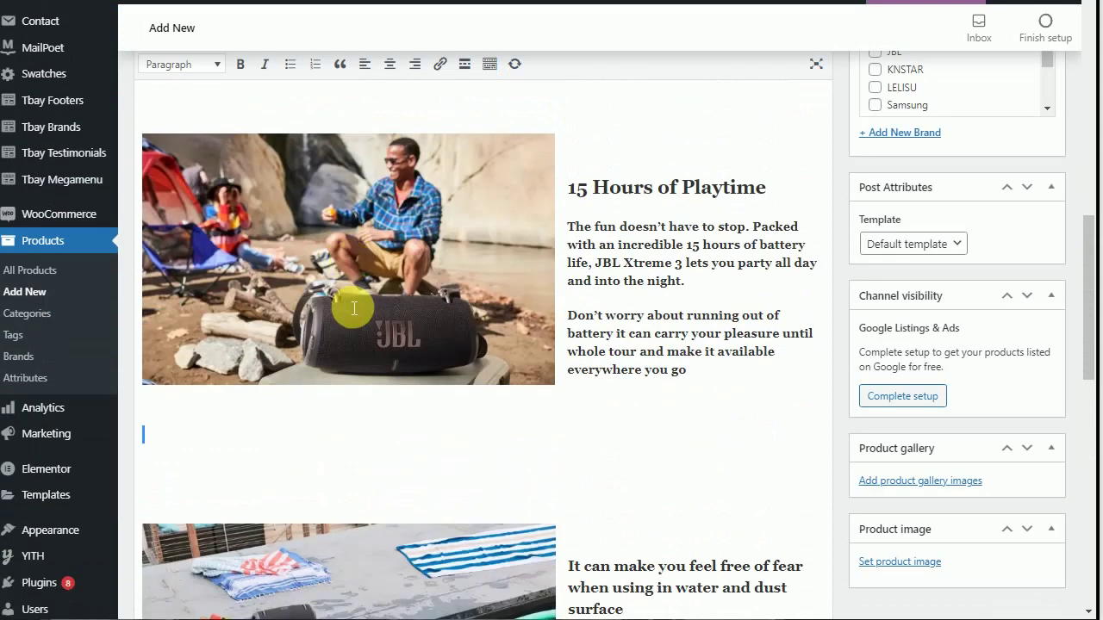
{"action": "scroll", "coordinate": [353, 308], "scroll_direction": "down", "scroll_amount": 5}
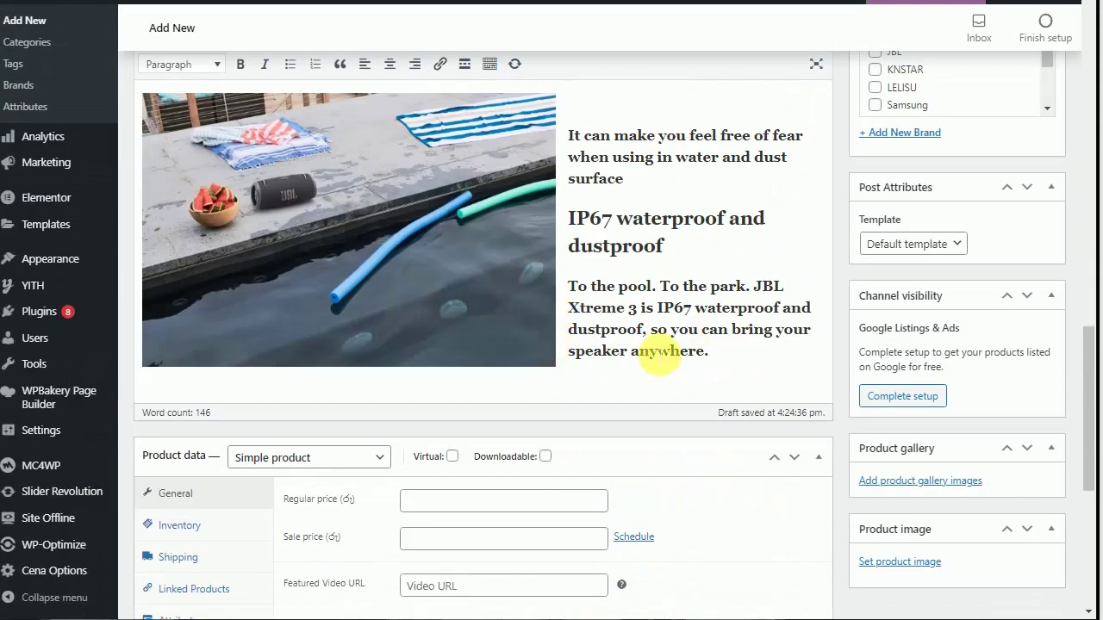
{"action": "scroll", "coordinate": [655, 349], "scroll_direction": "down", "scroll_amount": 1}
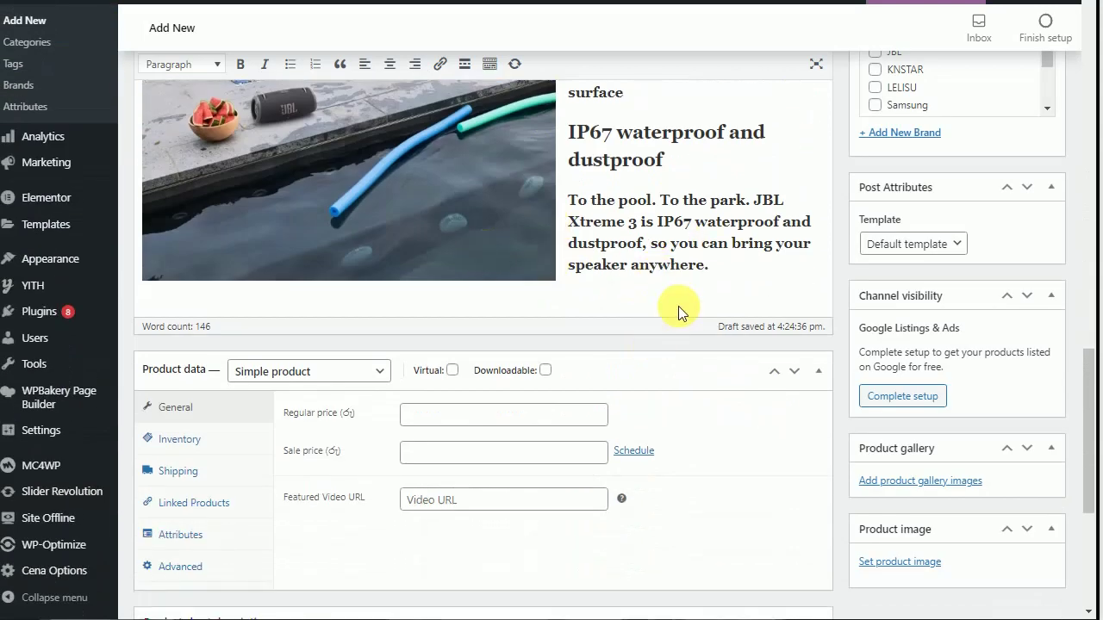
{"action": "scroll", "coordinate": [672, 306], "scroll_direction": "down", "scroll_amount": 2}
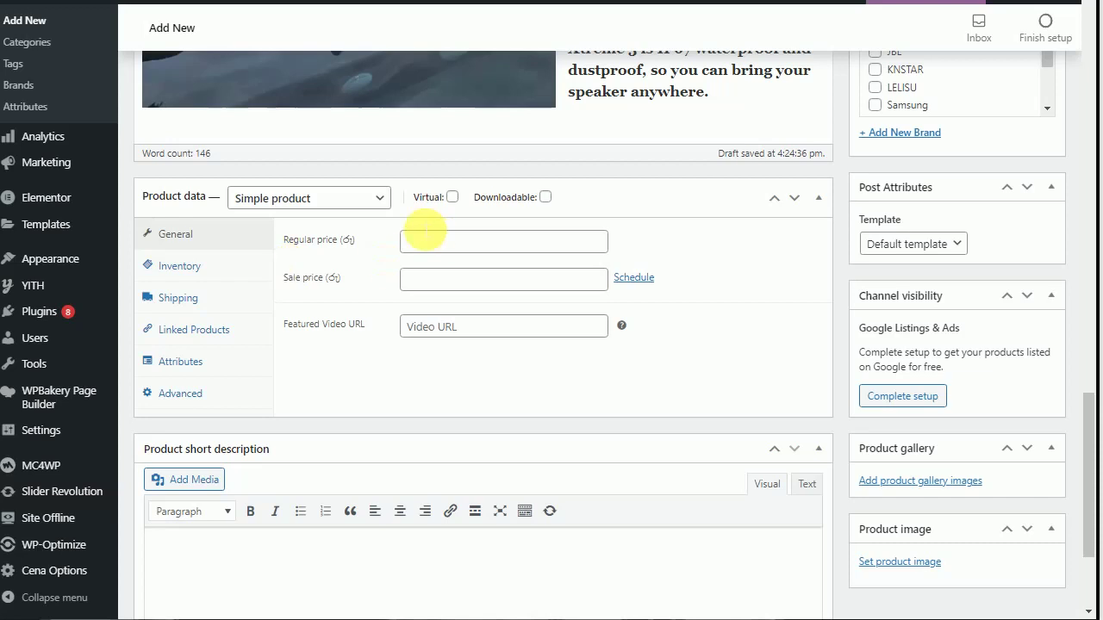
{"action": "left_click", "coordinate": [390, 205]}
{"action": "left_click", "coordinate": [308, 279]}
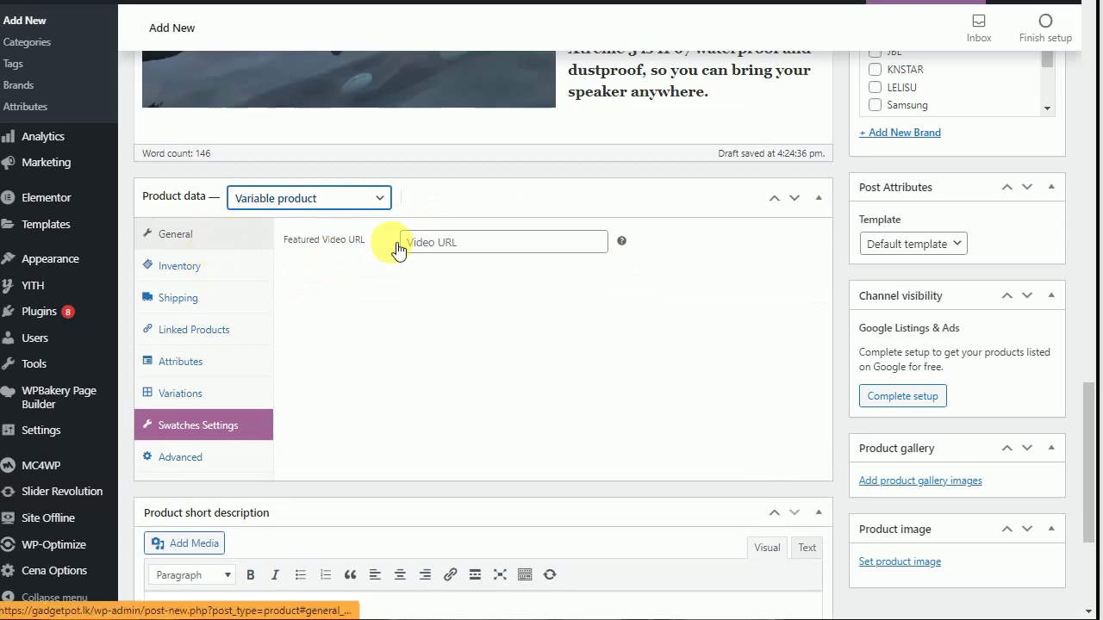
{"action": "left_click", "coordinate": [480, 241]}
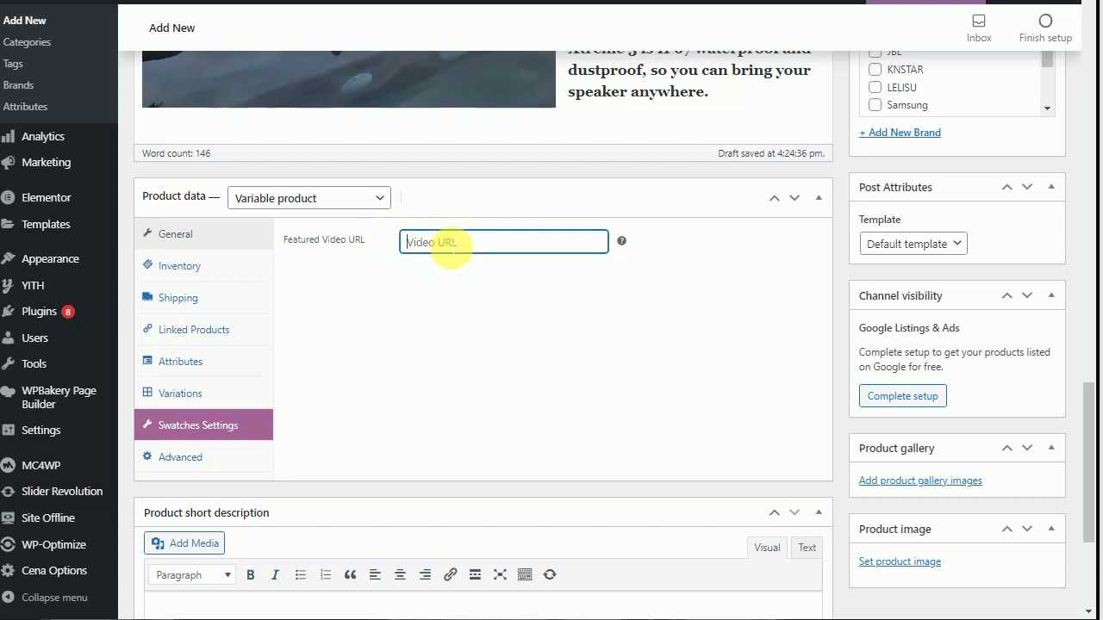
Set the product's SKU to BS110-0025 in the inventory settings.
{"action": "left_click", "coordinate": [207, 273]}
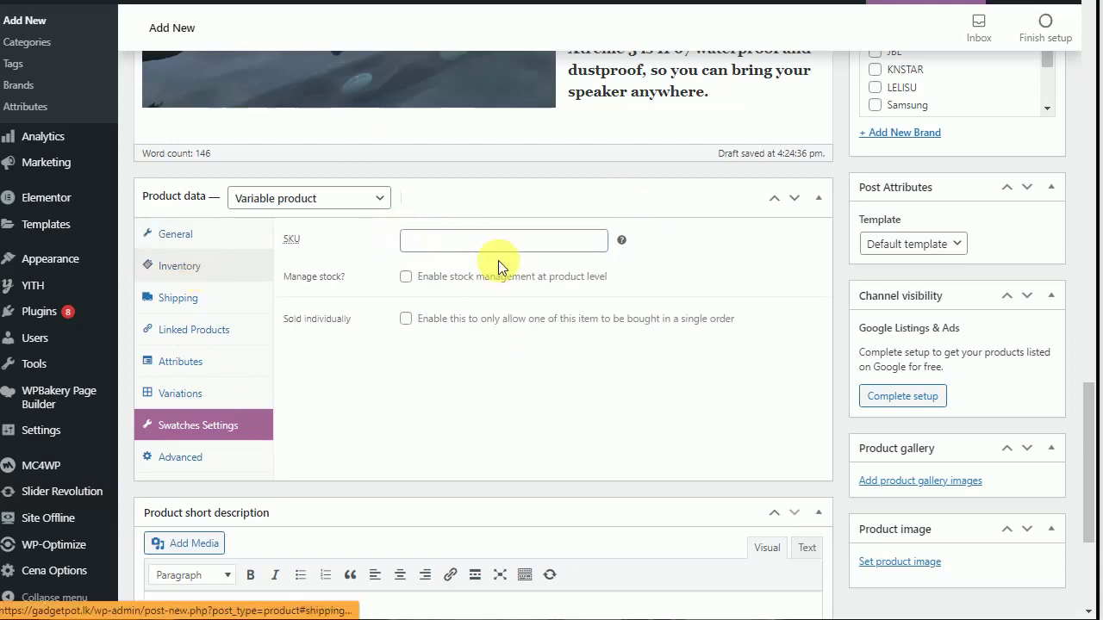
{"action": "left_click", "coordinate": [524, 241]}
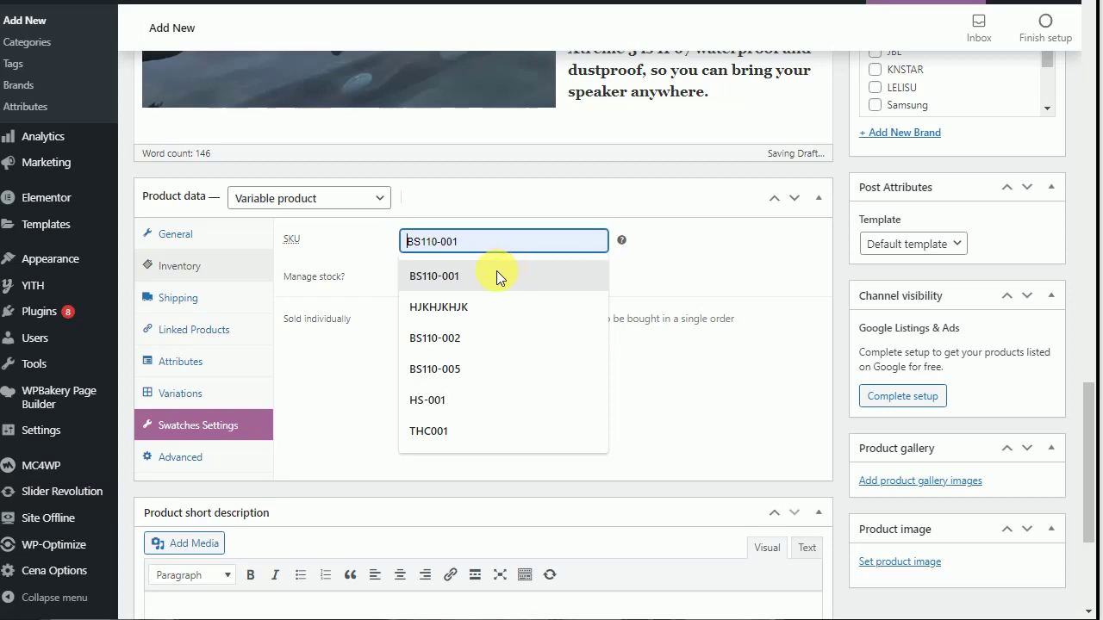
{"action": "left_click", "coordinate": [452, 336]}
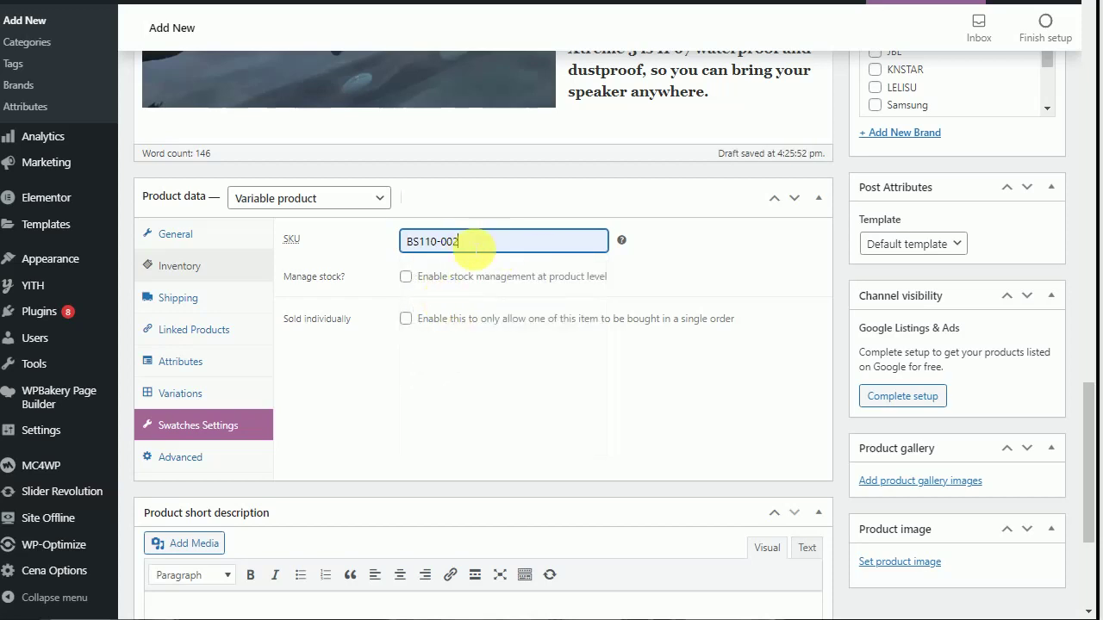
{"action": "type", "text": "5"}
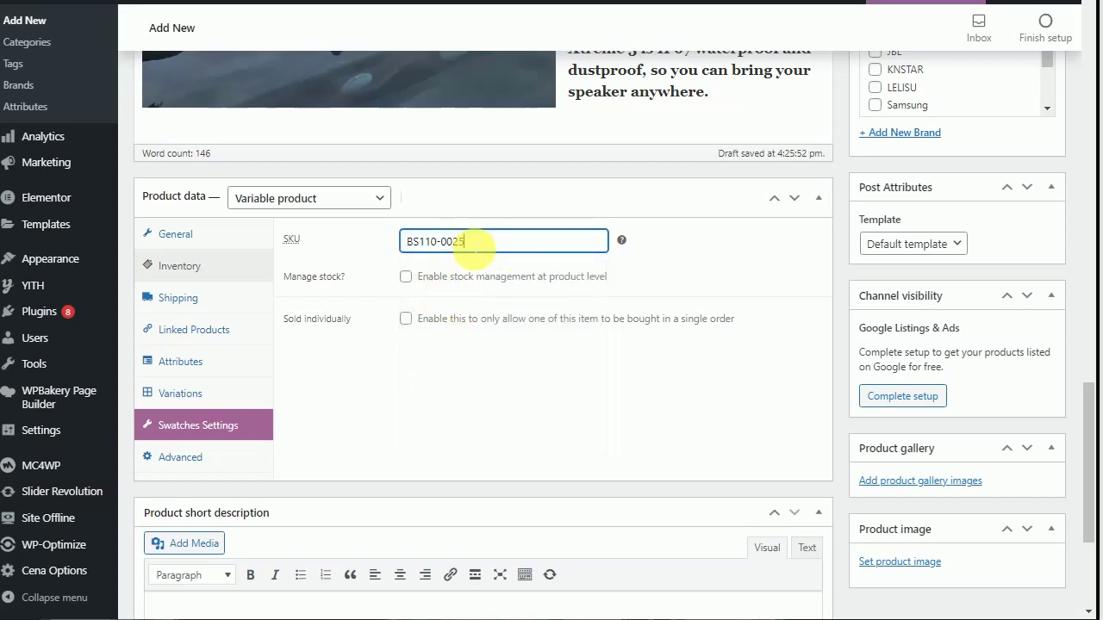
Enable stock management at product level and set the stock quantity to 25.
{"action": "left_click", "coordinate": [406, 278]}
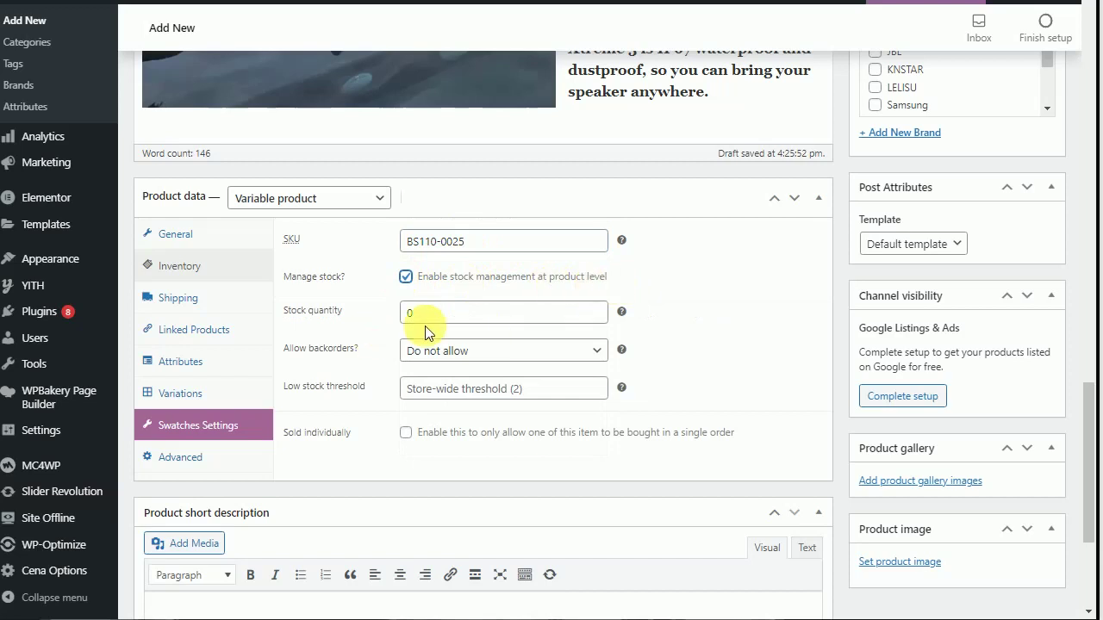
{"action": "left_click", "coordinate": [512, 320]}
{"action": "type", "text": "25"}
{"action": "left_click", "coordinate": [706, 315]}
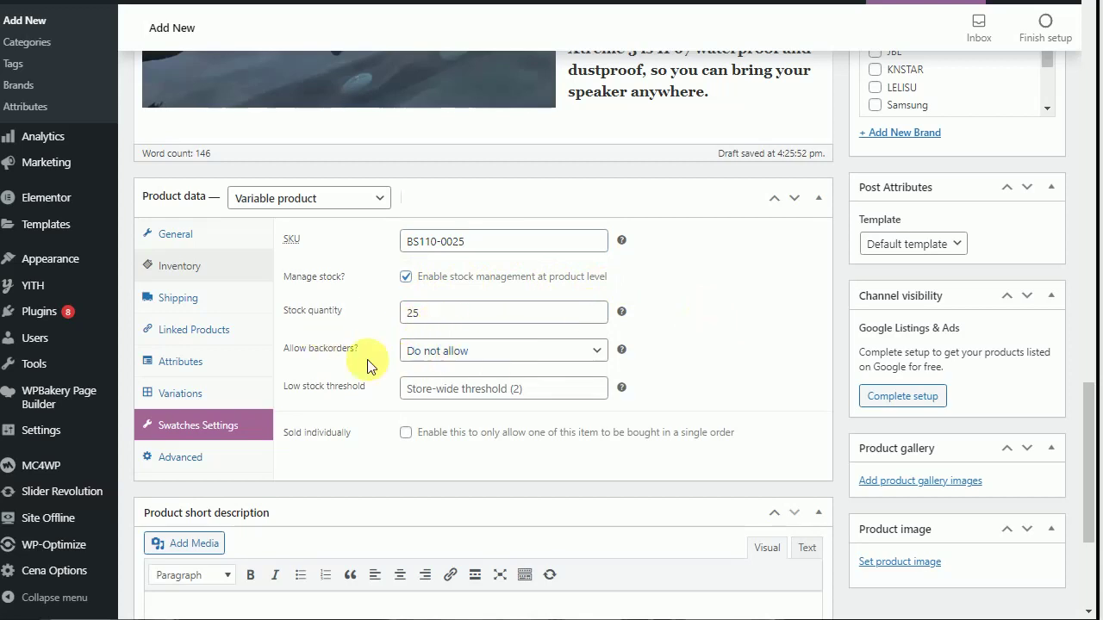
Set backorders to Allow and the low stock threshold to 2.
{"action": "left_click", "coordinate": [446, 360]}
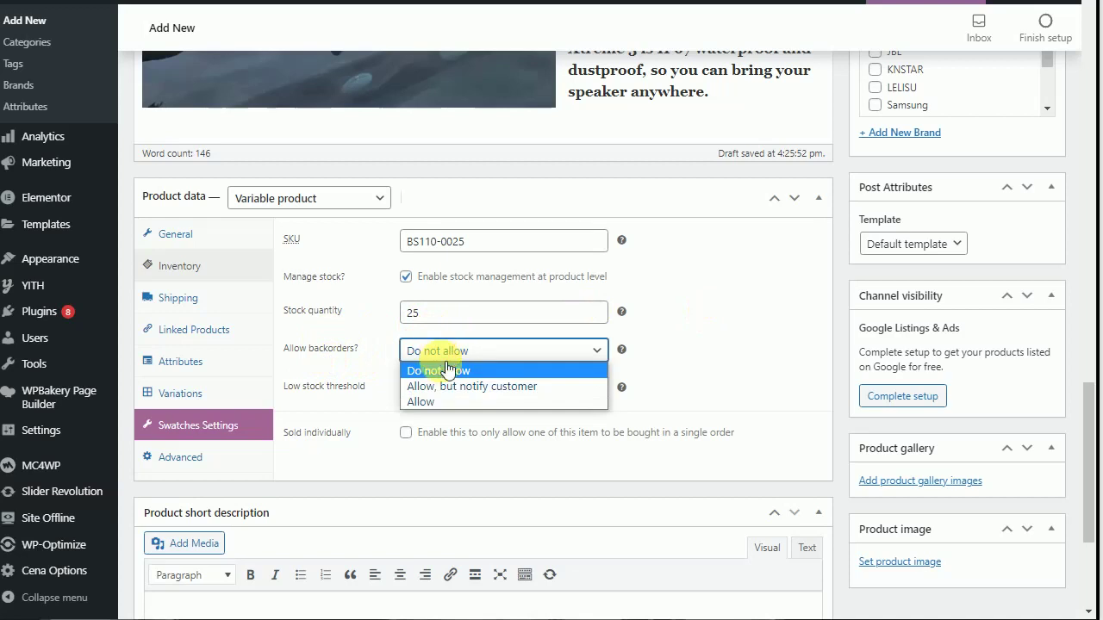
{"action": "left_click", "coordinate": [442, 402]}
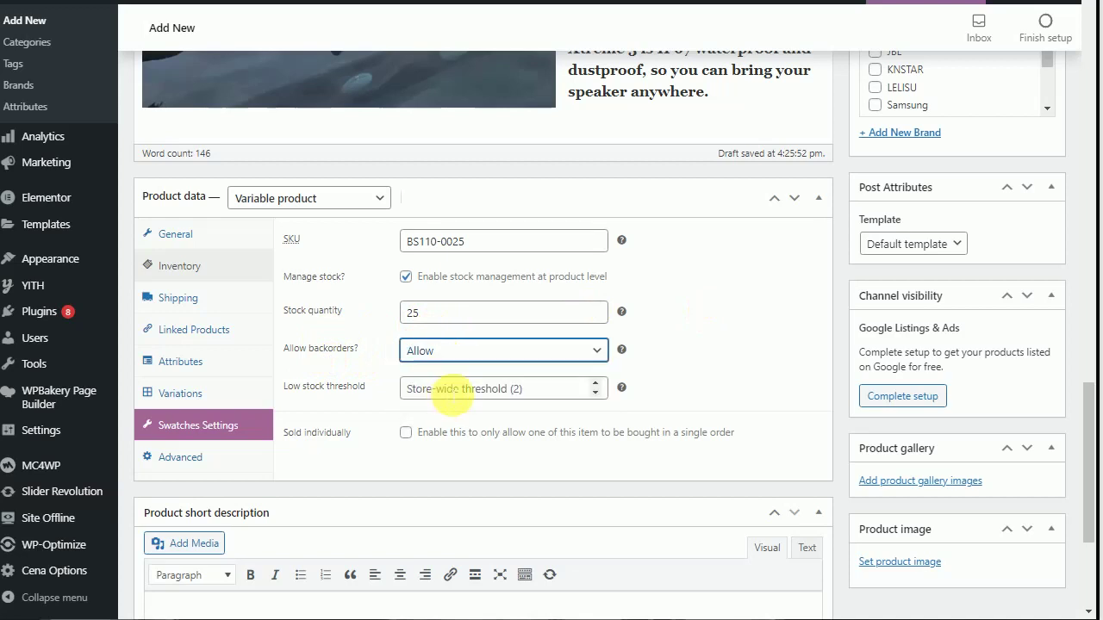
{"action": "left_click", "coordinate": [446, 387]}
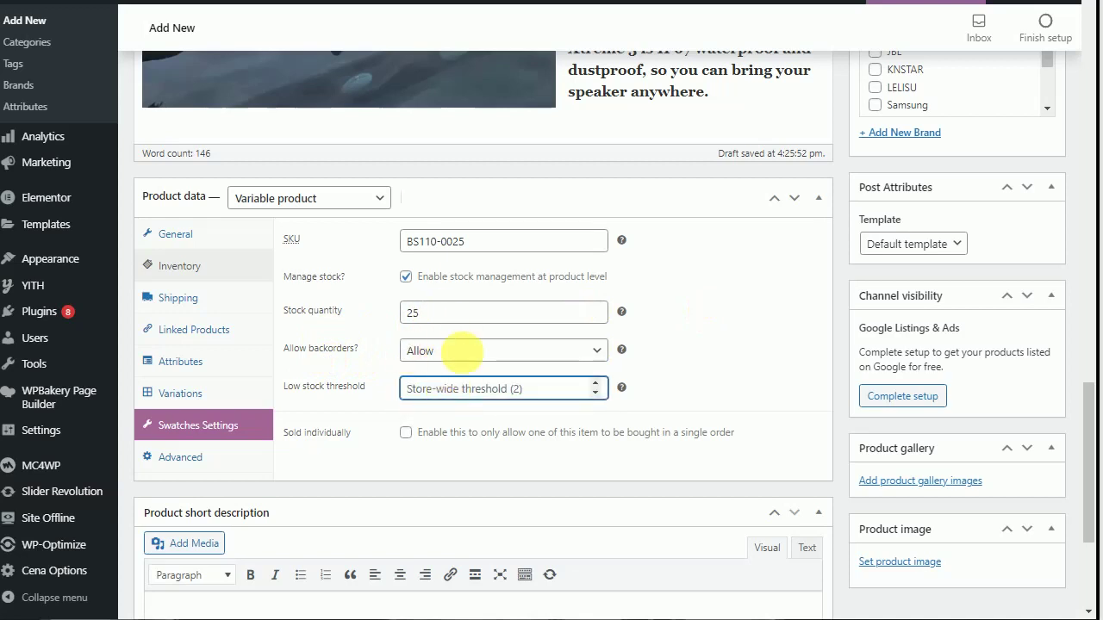
{"action": "type", "text": "2"}
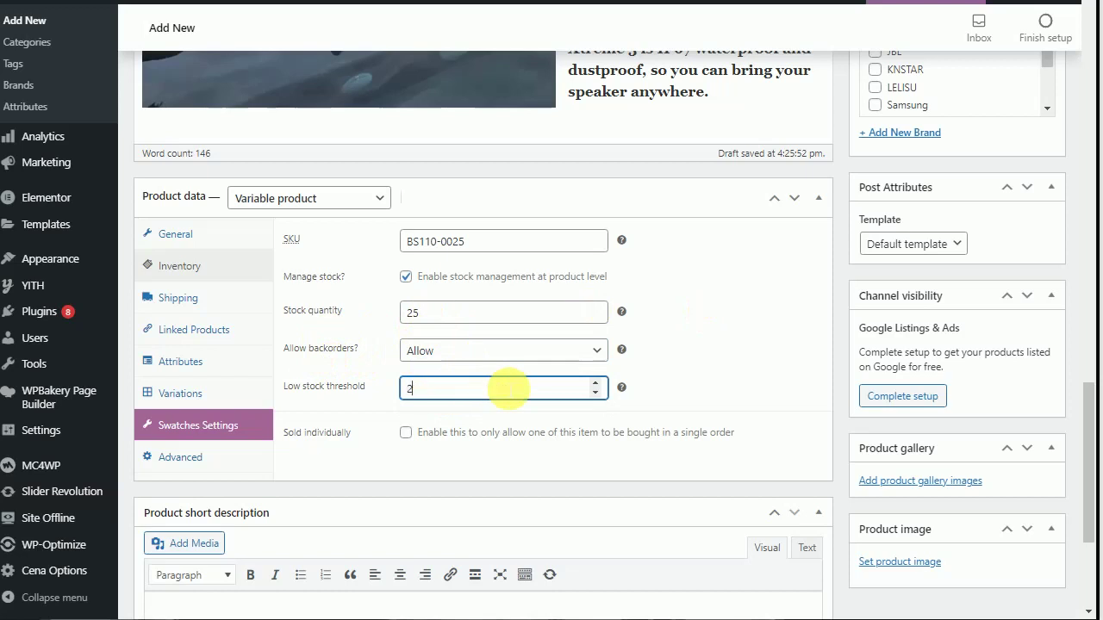
{"action": "left_click", "coordinate": [664, 362]}
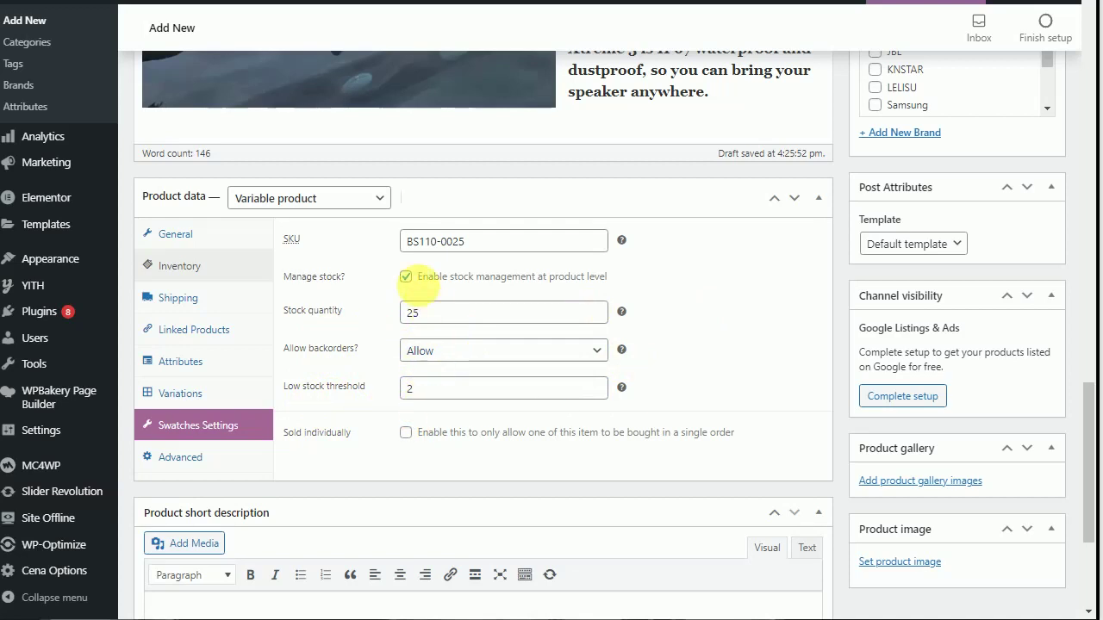
Fill in the shipping data with weight 1.968 kg, dimensions 6.9 × 18 × 7.4 cm and shipping class SHIPPING 01.
{"action": "left_click", "coordinate": [181, 298]}
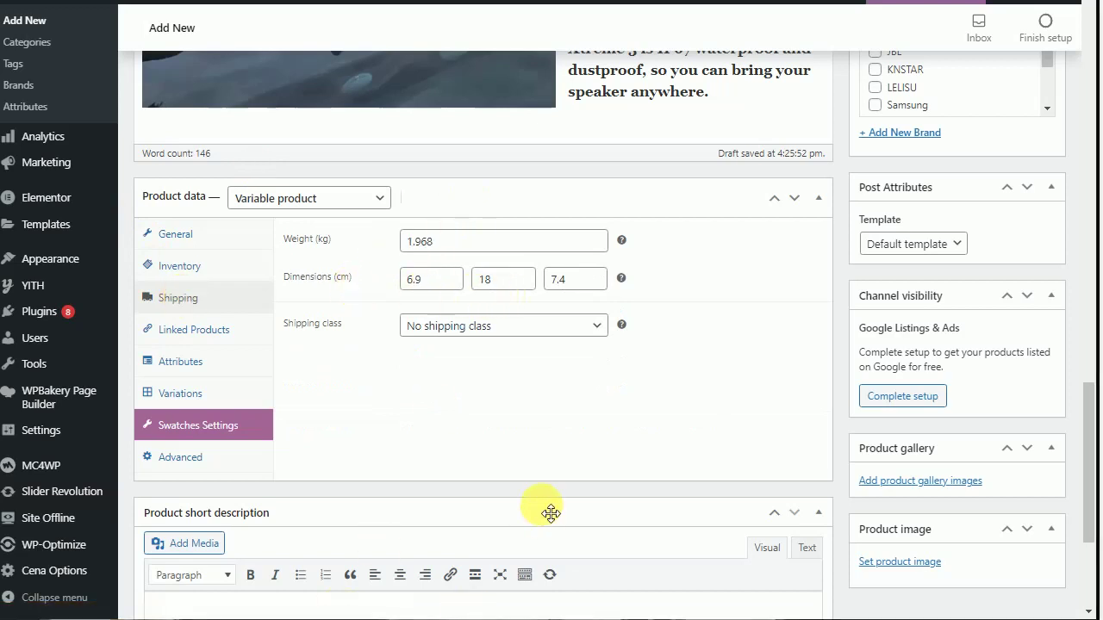
{"action": "left_click", "coordinate": [424, 241]}
{"action": "double_click", "coordinate": [424, 242]}
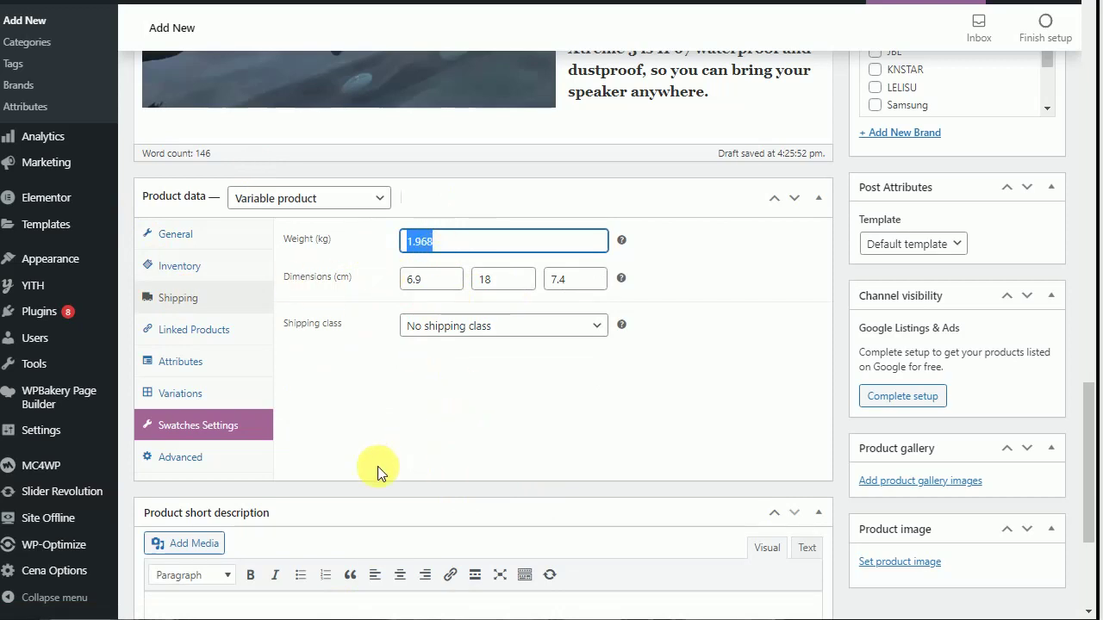
{"action": "left_click", "coordinate": [453, 329]}
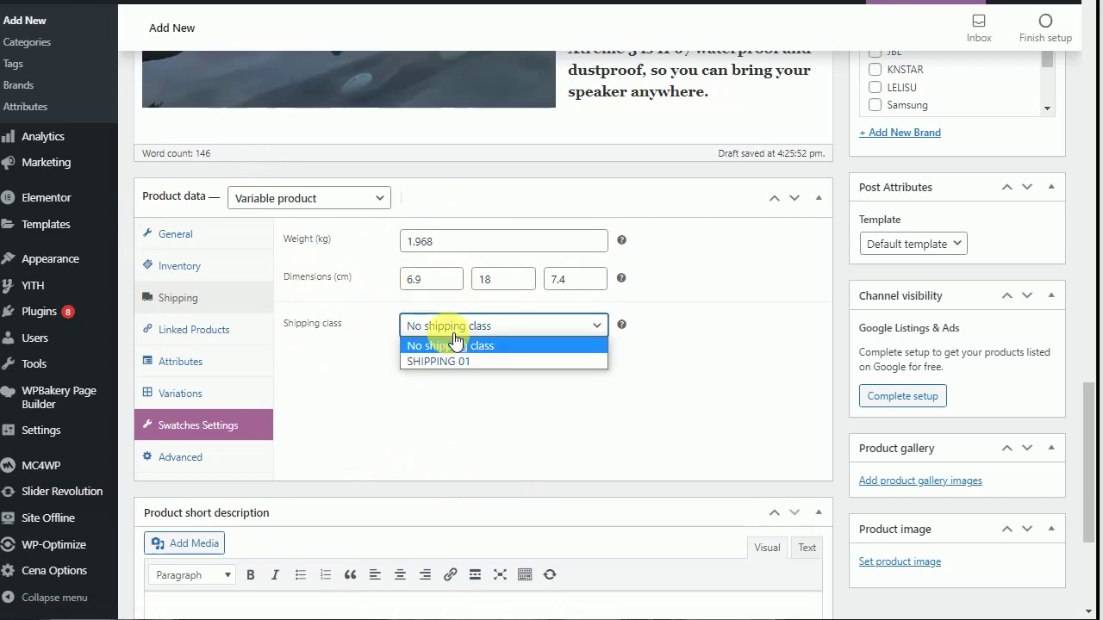
{"action": "left_click", "coordinate": [458, 361]}
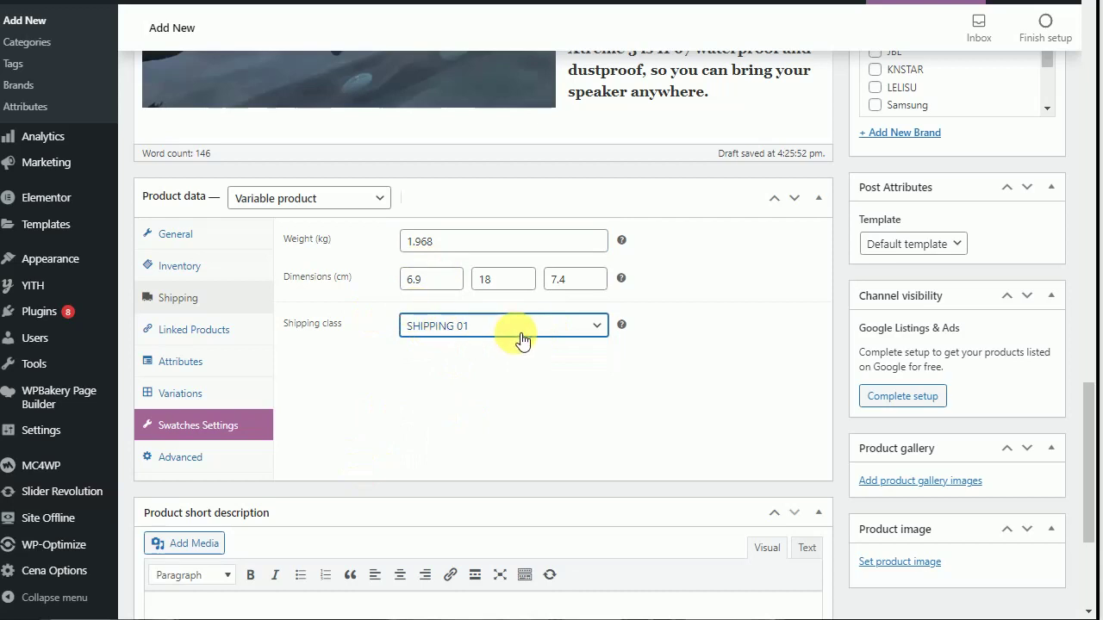
Search the linked products for "wireless" and add A1 Smart Watch (GP-512) as an upsell.
{"action": "left_click", "coordinate": [201, 335]}
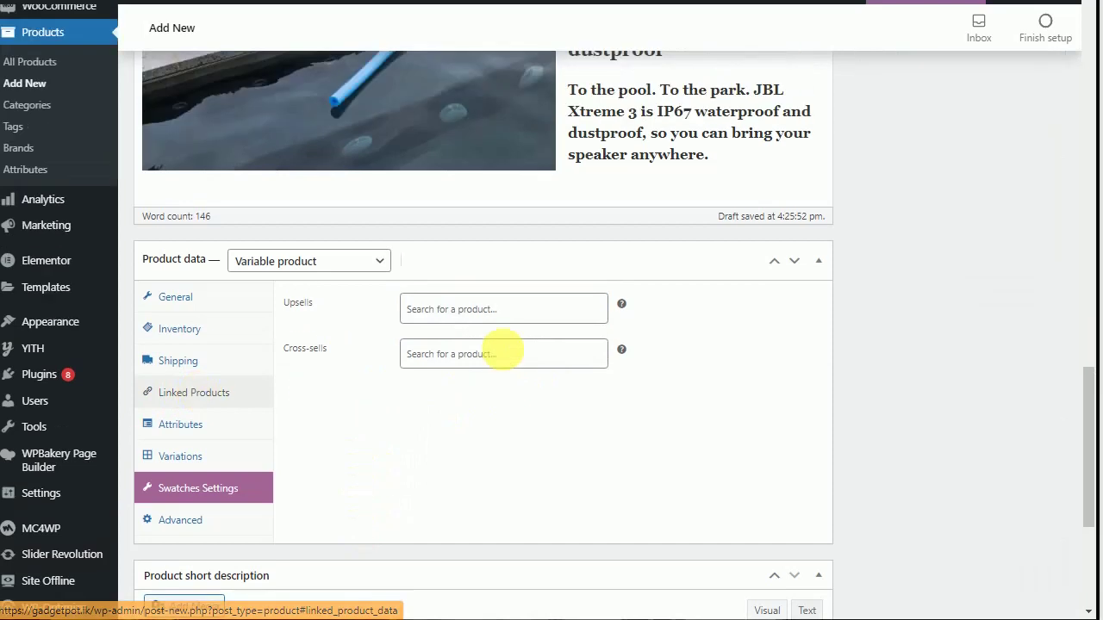
{"action": "scroll", "coordinate": [500, 353], "scroll_direction": "up", "scroll_amount": 3}
{"action": "scroll", "coordinate": [430, 293], "scroll_direction": "down", "scroll_amount": 3}
{"action": "left_click", "coordinate": [450, 159]}
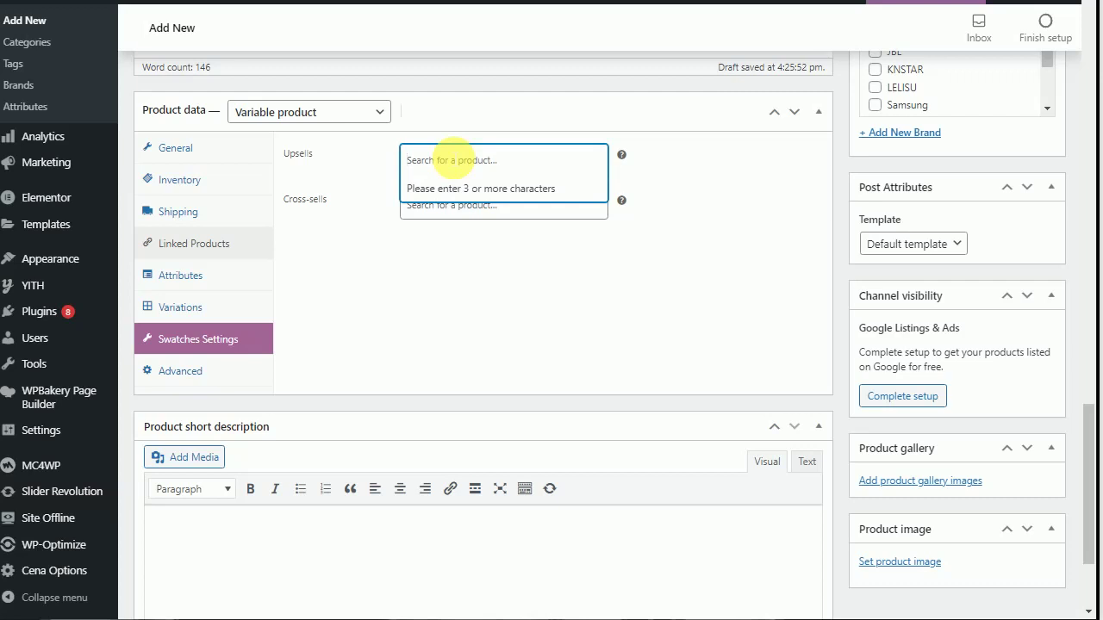
{"action": "type", "text": "wireless"}
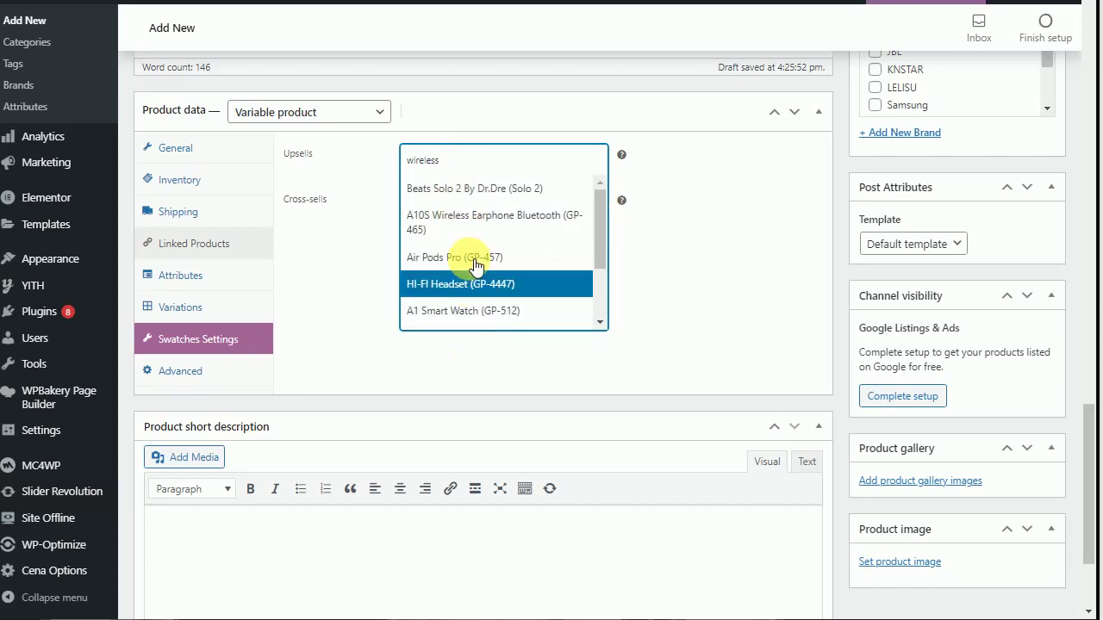
{"action": "left_click", "coordinate": [495, 312]}
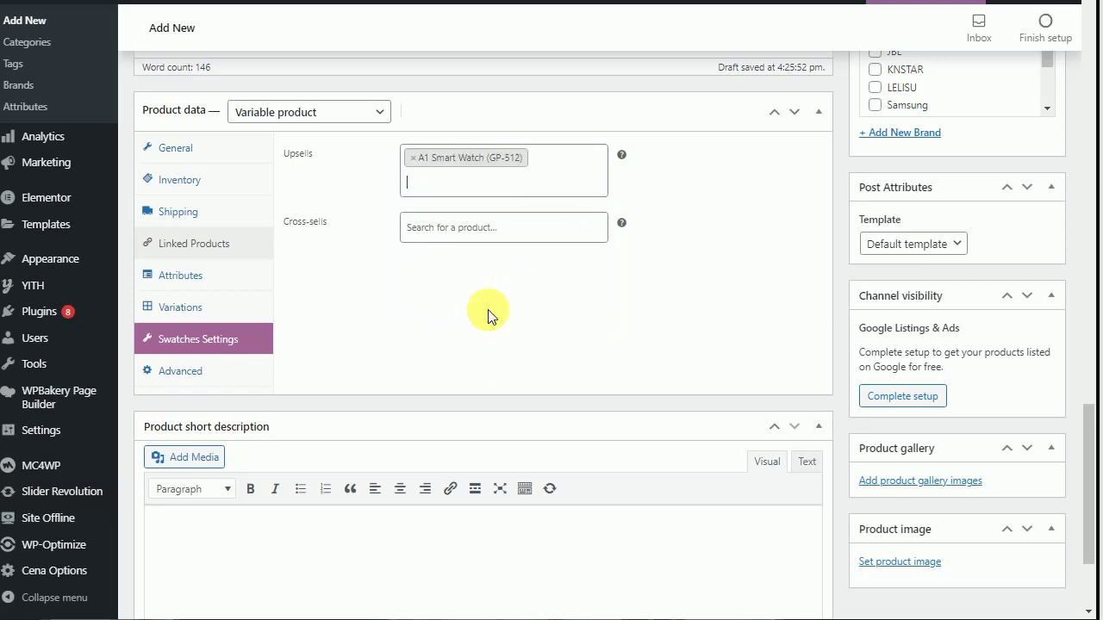
Add HI-FI Headset (GP-4447), Air Pods Pro (GP-457) and Beats Solo 2 By Dr.Dre (Solo 2) as further upsells.
{"action": "left_click", "coordinate": [521, 188]}
{"action": "type", "text": "wireless"}
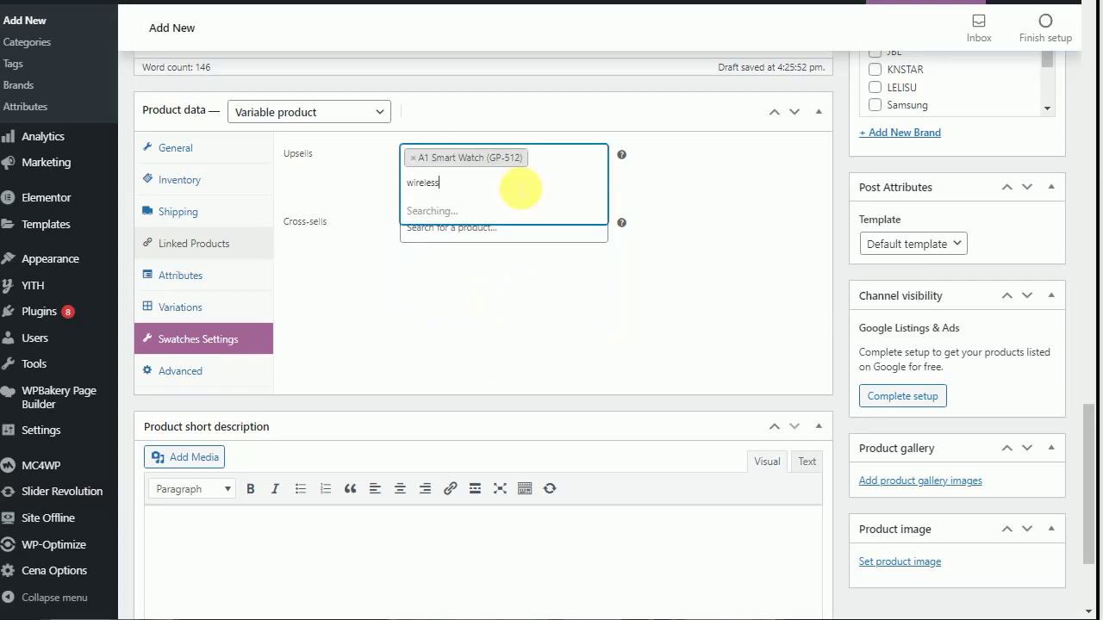
{"action": "left_click", "coordinate": [488, 312]}
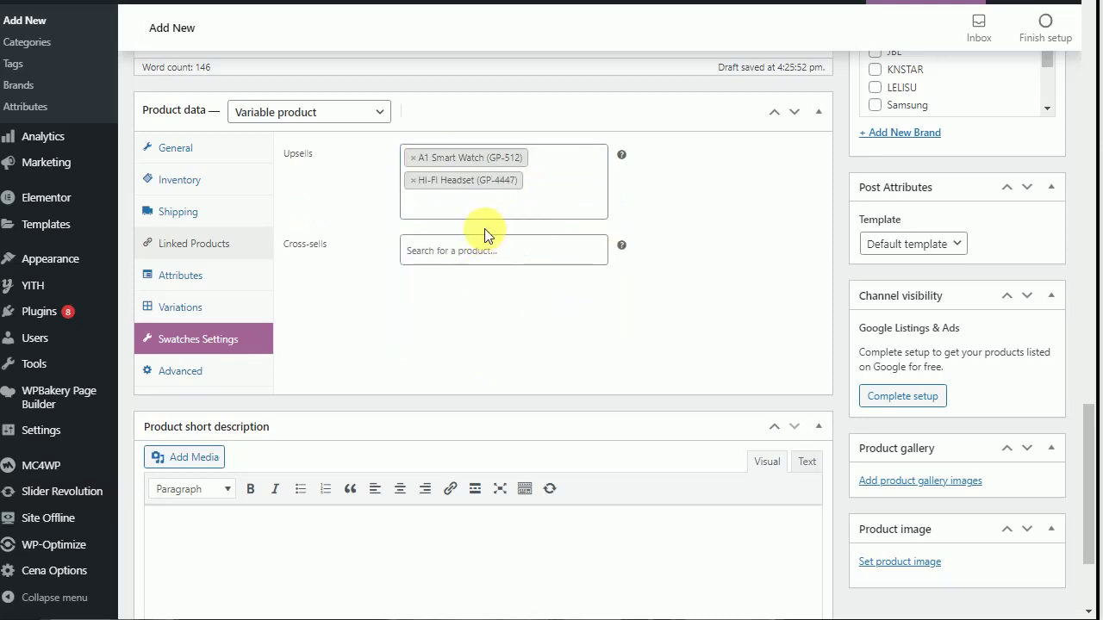
{"action": "type", "text": "wireless"}
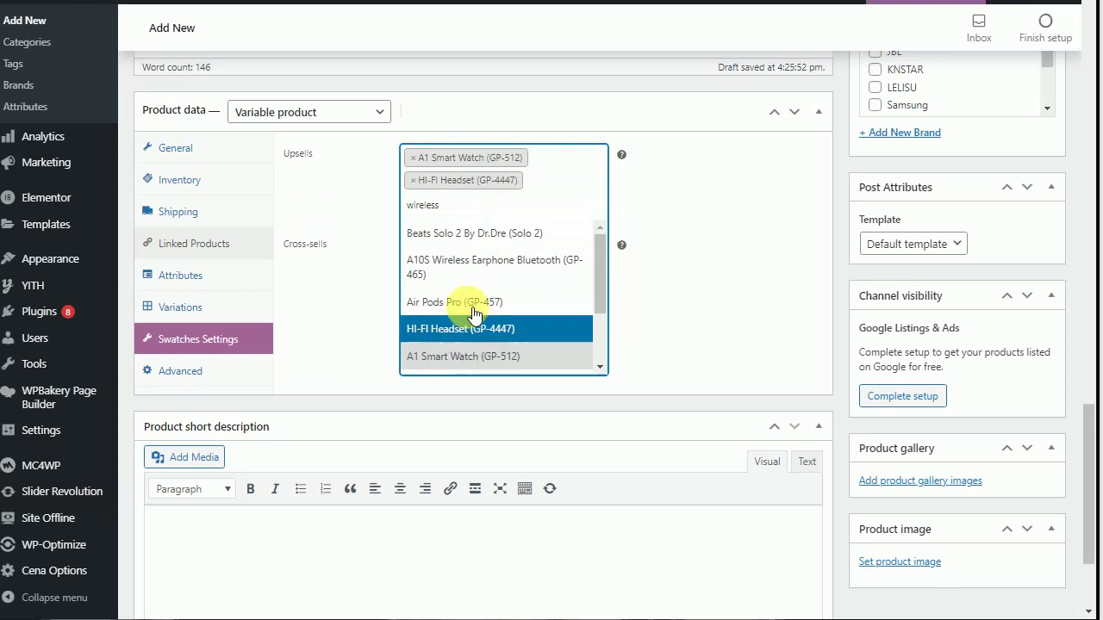
{"action": "left_click", "coordinate": [474, 312]}
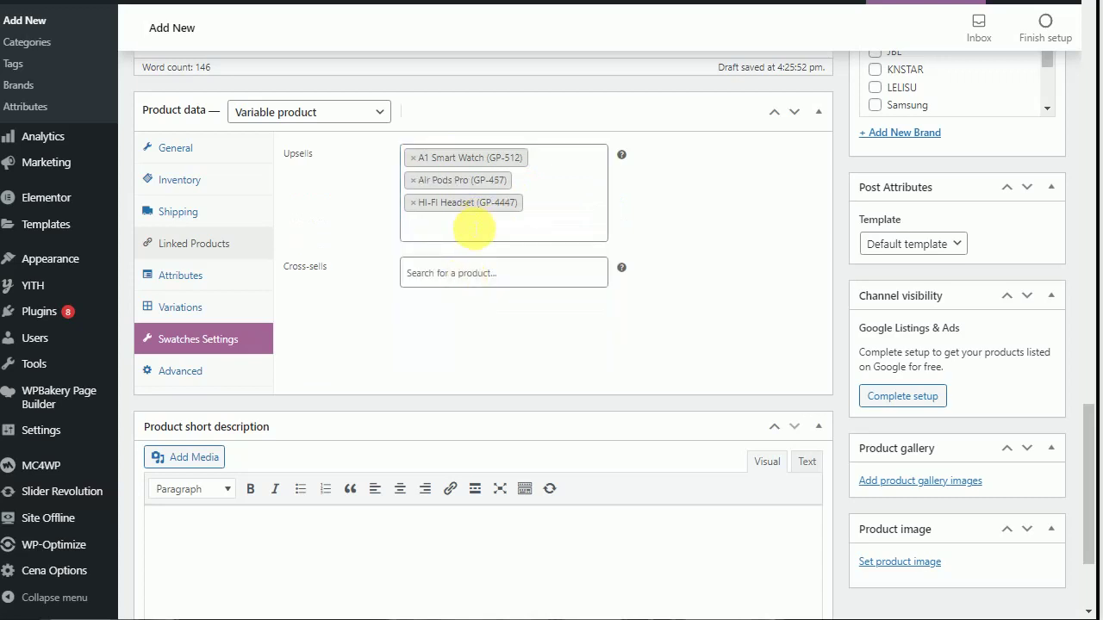
{"action": "type", "text": "wire"}
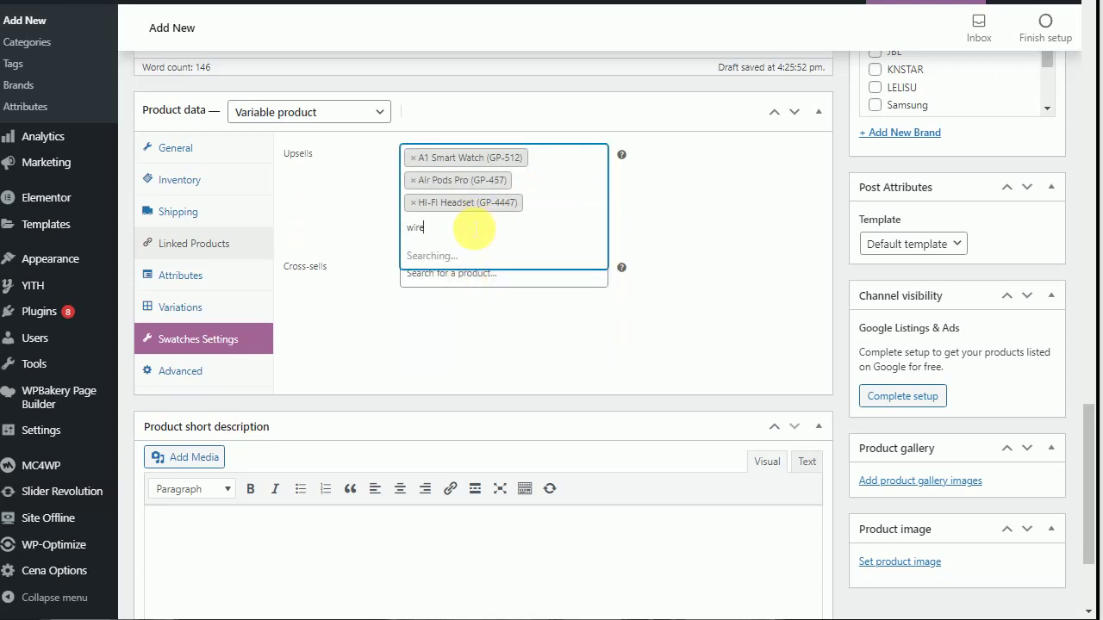
{"action": "left_click", "coordinate": [468, 255]}
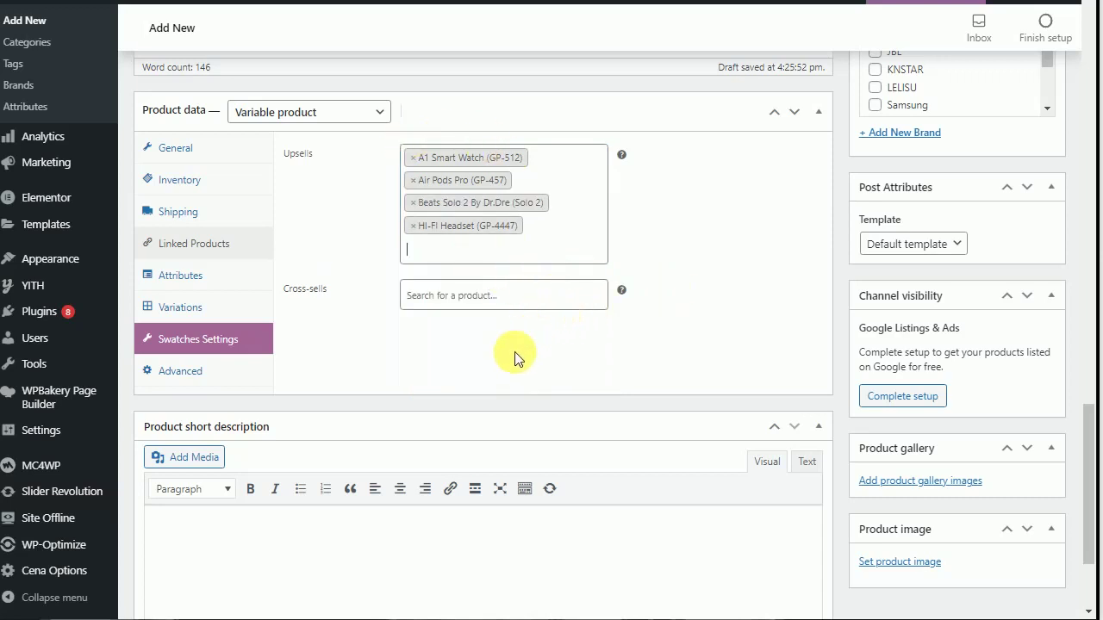
{"action": "left_click", "coordinate": [451, 303]}
{"action": "scroll", "coordinate": [431, 293], "scroll_direction": "up", "scroll_amount": 3}
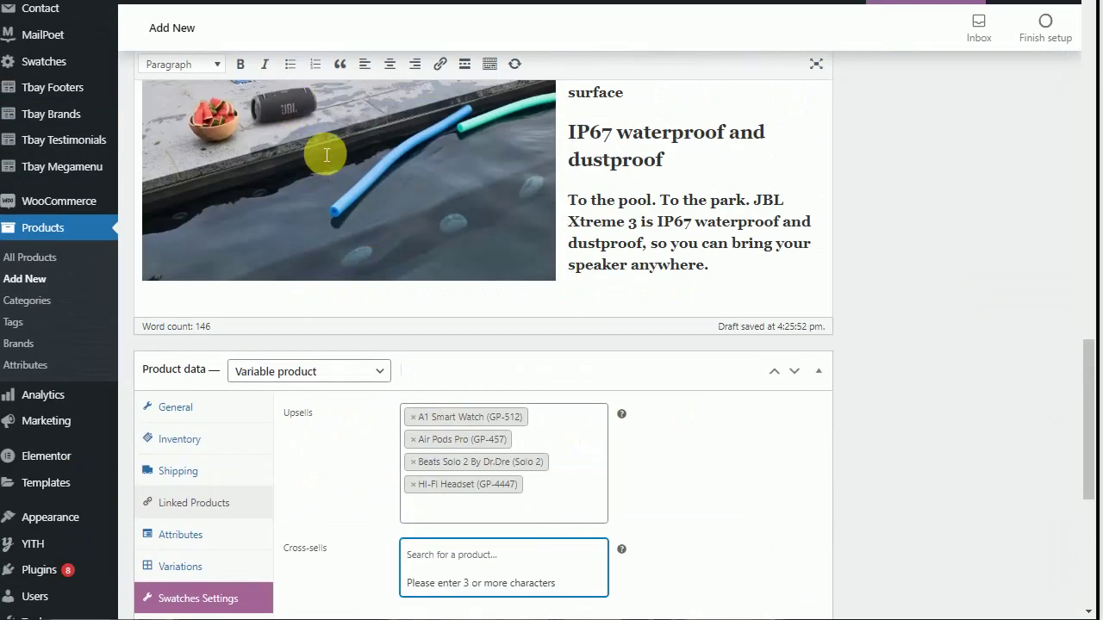
{"action": "scroll", "coordinate": [448, 249], "scroll_direction": "down", "scroll_amount": 2}
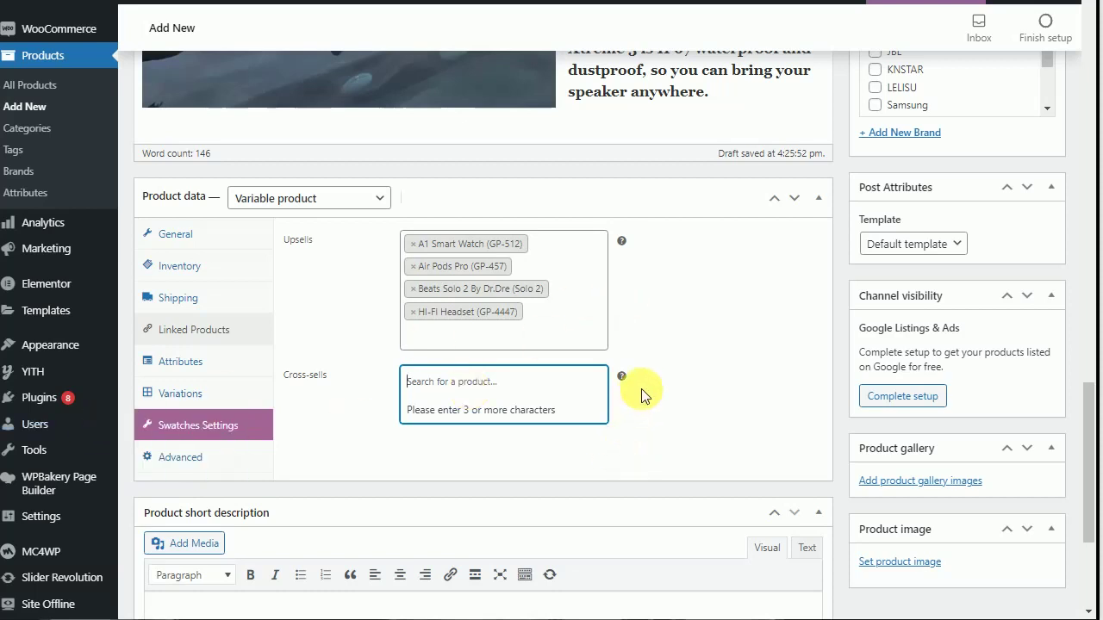
Add a custom product attribute and name it COLOUR.
{"action": "left_click", "coordinate": [197, 373]}
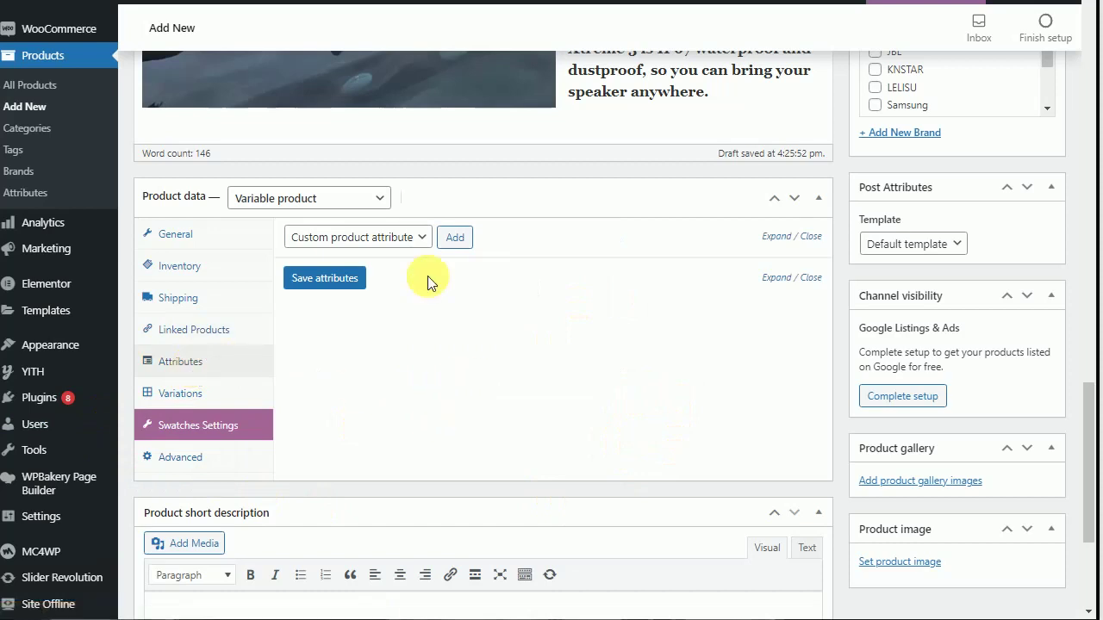
{"action": "left_click", "coordinate": [421, 240]}
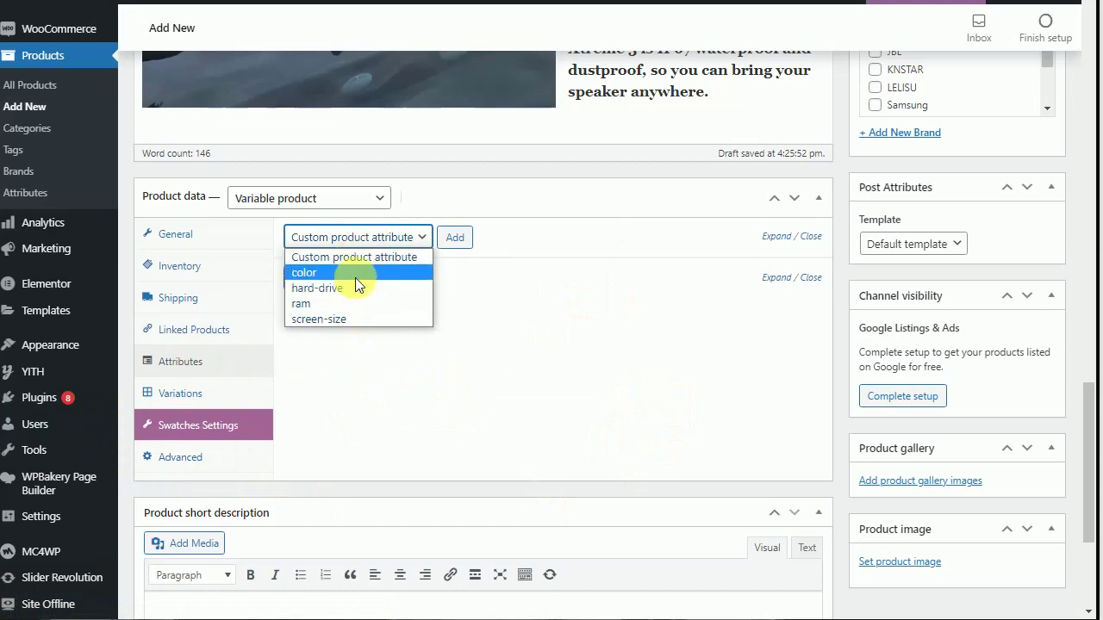
{"action": "left_click", "coordinate": [488, 356]}
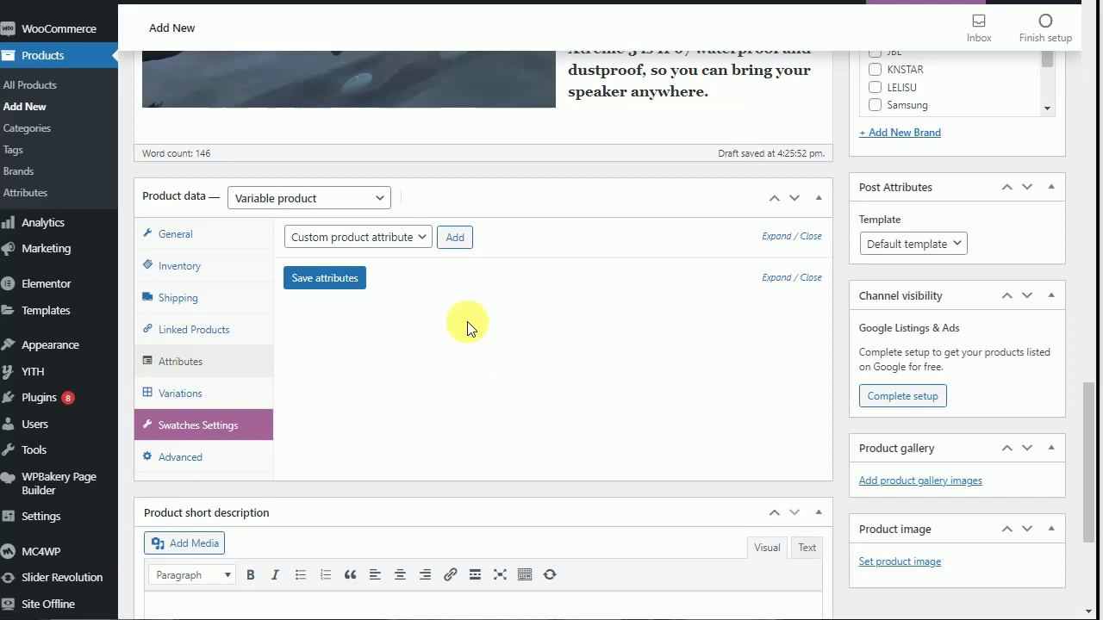
{"action": "left_click", "coordinate": [459, 243]}
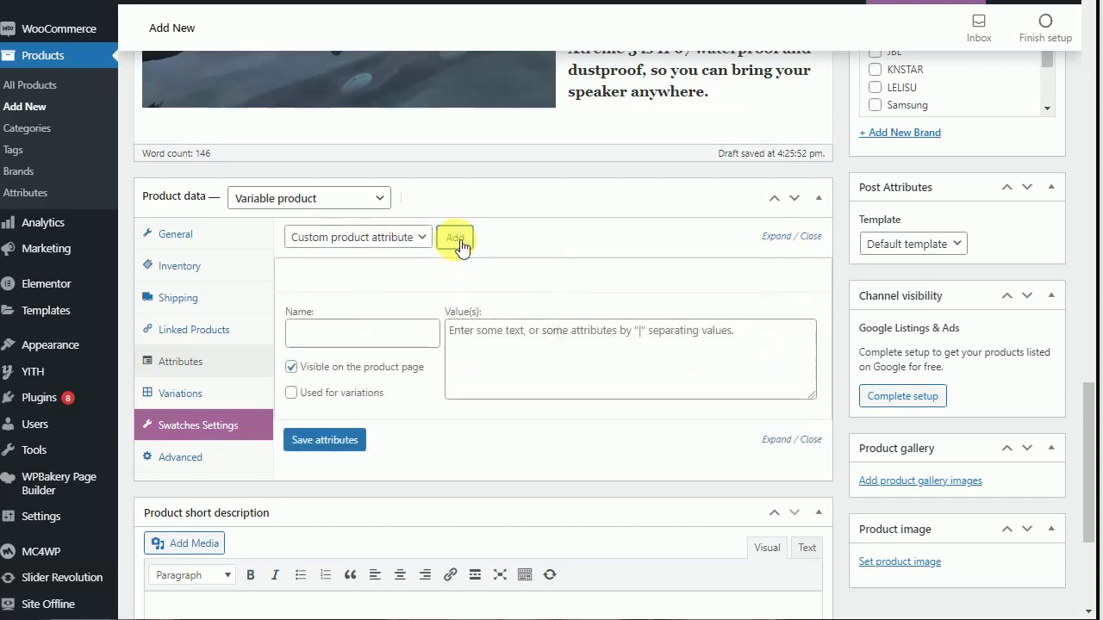
{"action": "left_click", "coordinate": [361, 332]}
{"action": "type", "text": "COLOUR"}
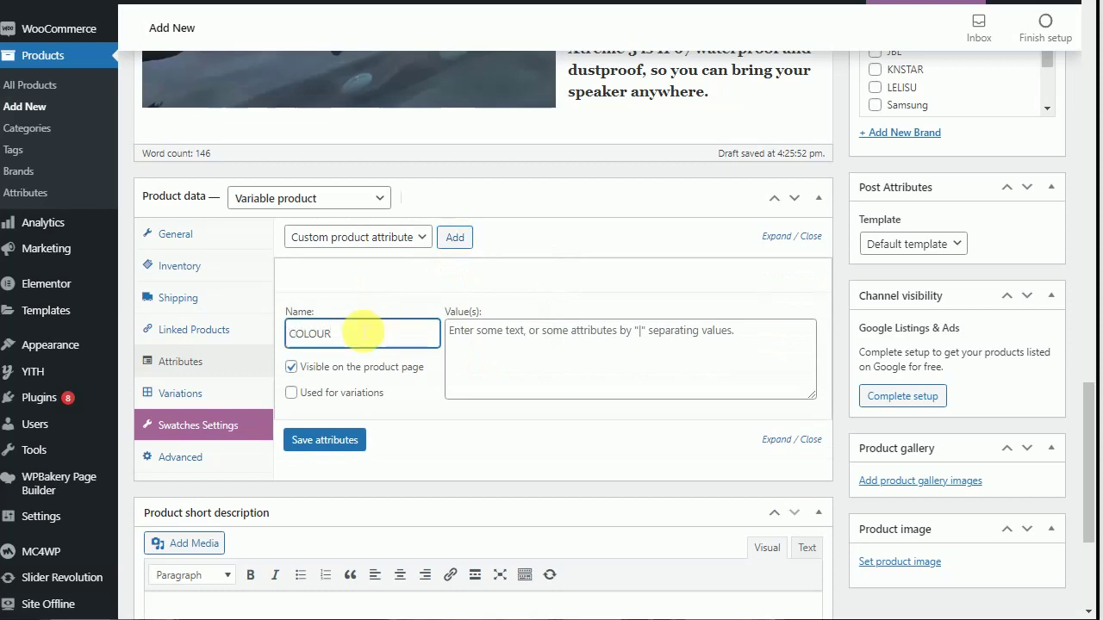
Enter RED|BLUE|BLACK as the COLOUR attribute's values, enable it for variations and save the attributes.
{"action": "left_click", "coordinate": [507, 348]}
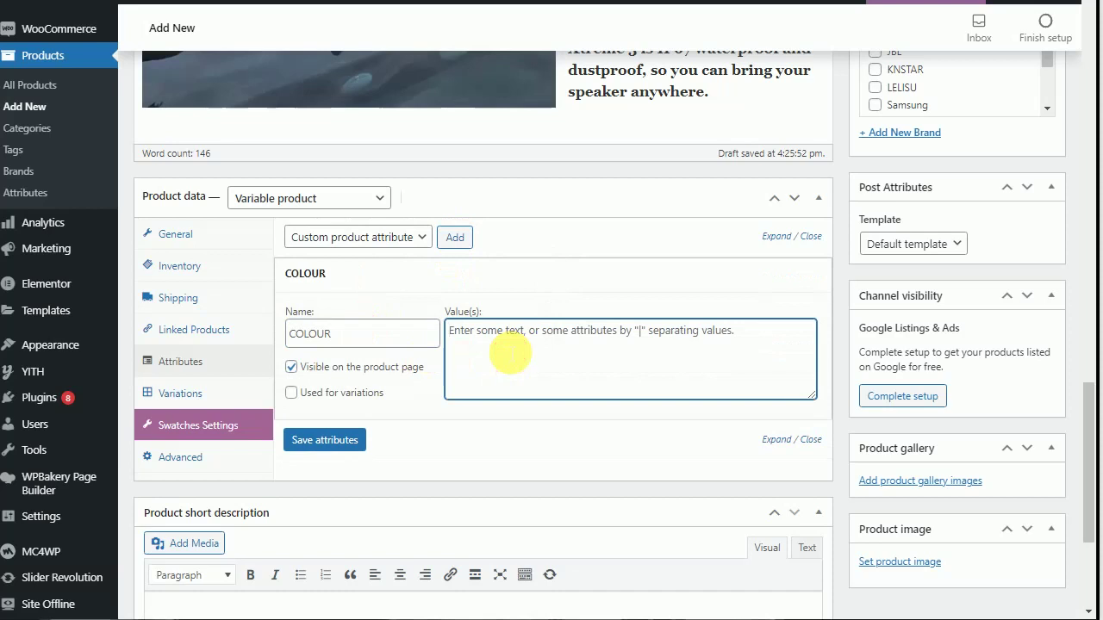
{"action": "type", "text": "RED"}
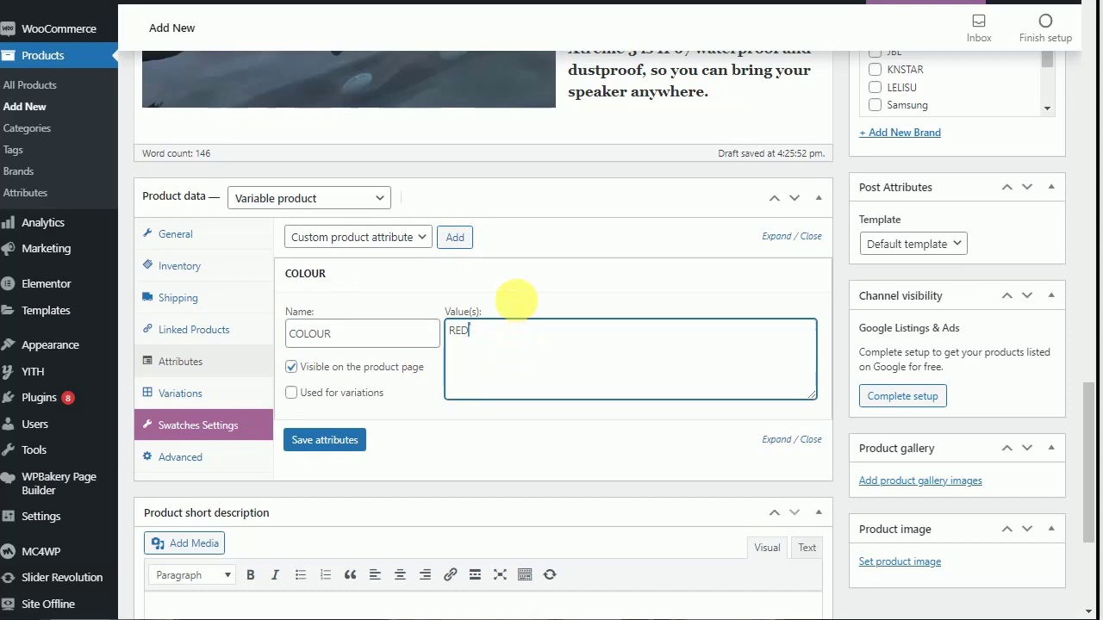
{"action": "left_click", "coordinate": [522, 315]}
{"action": "left_click", "coordinate": [492, 342]}
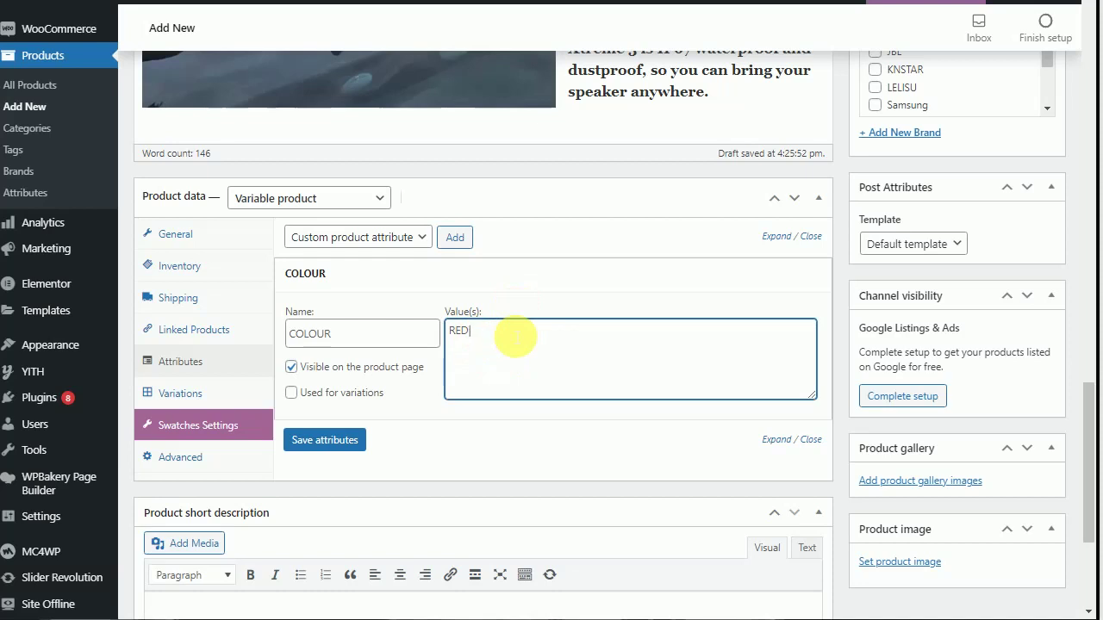
{"action": "type", "text": "BLUE|BLACK"}
{"action": "left_click", "coordinate": [292, 394]}
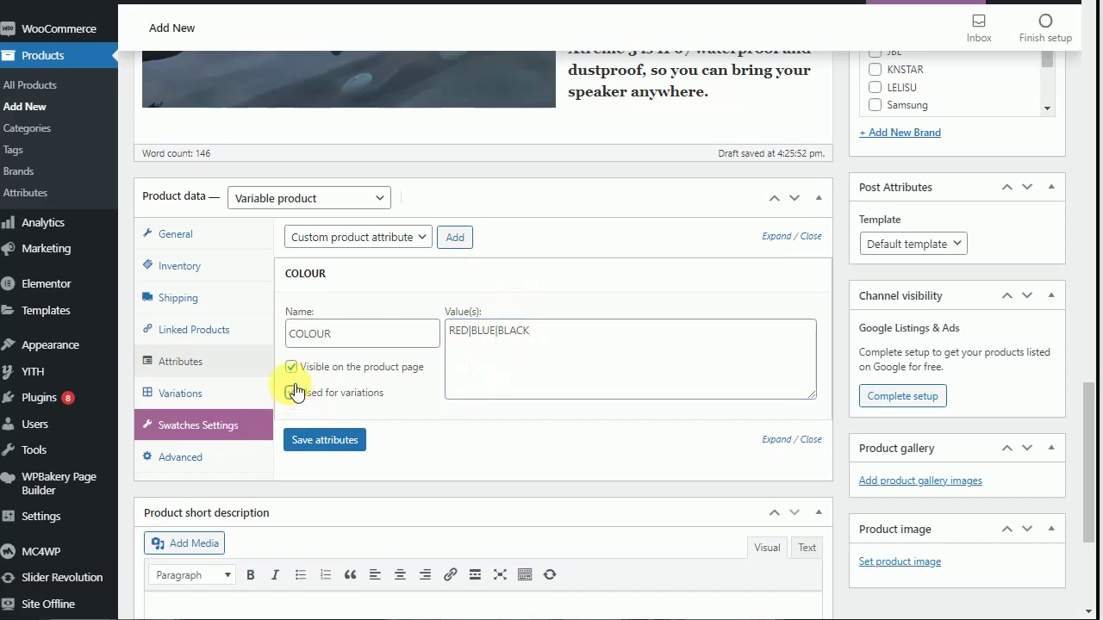
{"action": "left_click", "coordinate": [343, 448]}
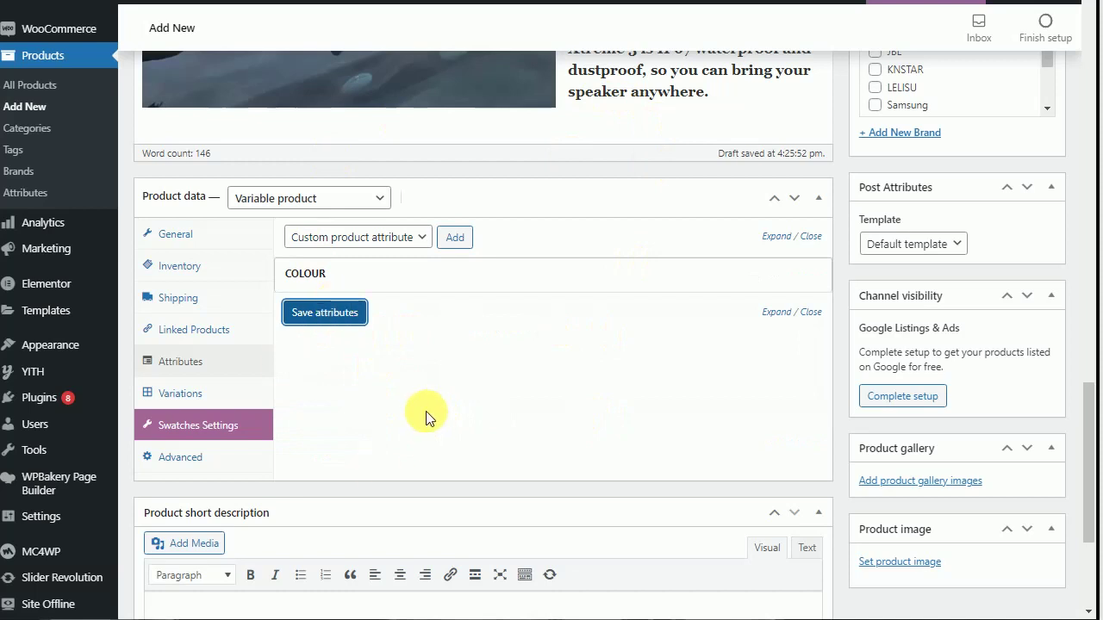
Create the product variations from all attributes and accept the confirmations.
{"action": "left_click", "coordinate": [183, 397]}
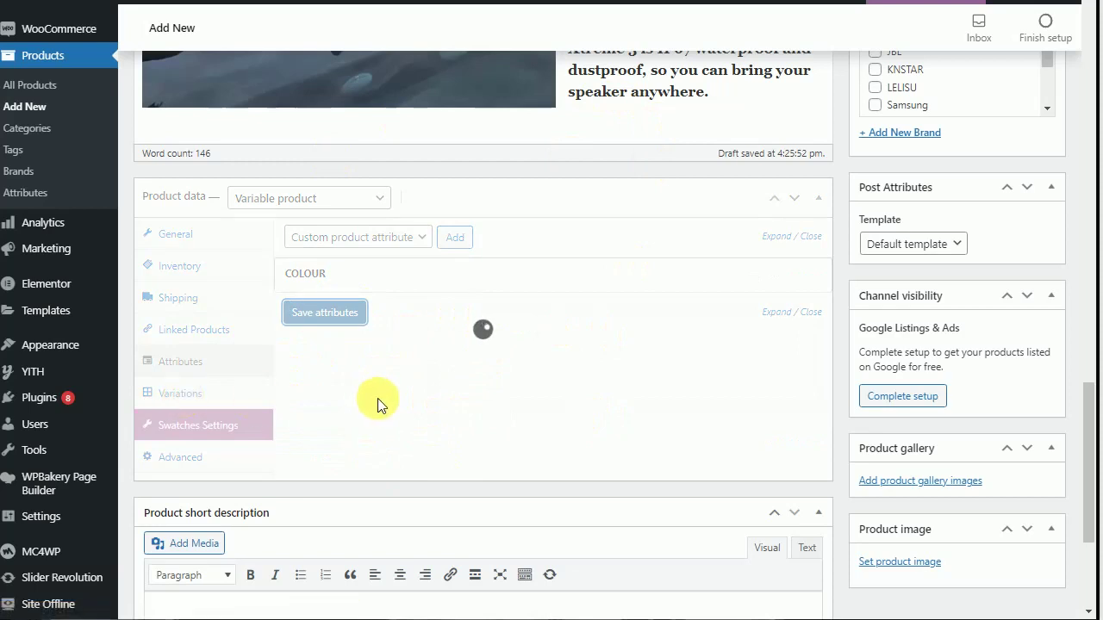
{"action": "left_click", "coordinate": [205, 392]}
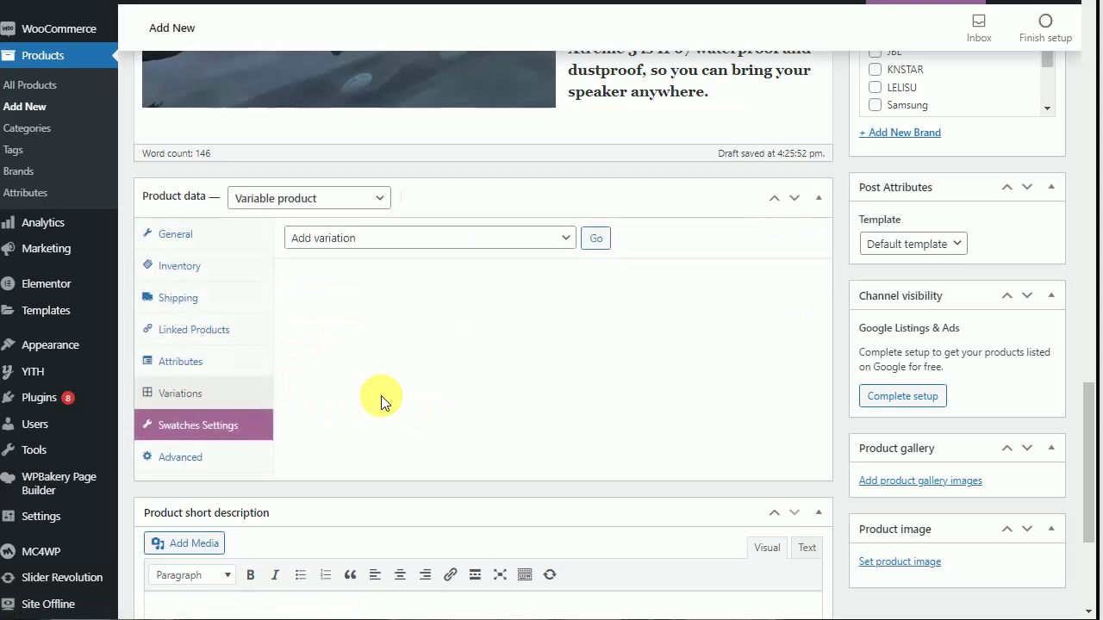
{"action": "left_click", "coordinate": [569, 243]}
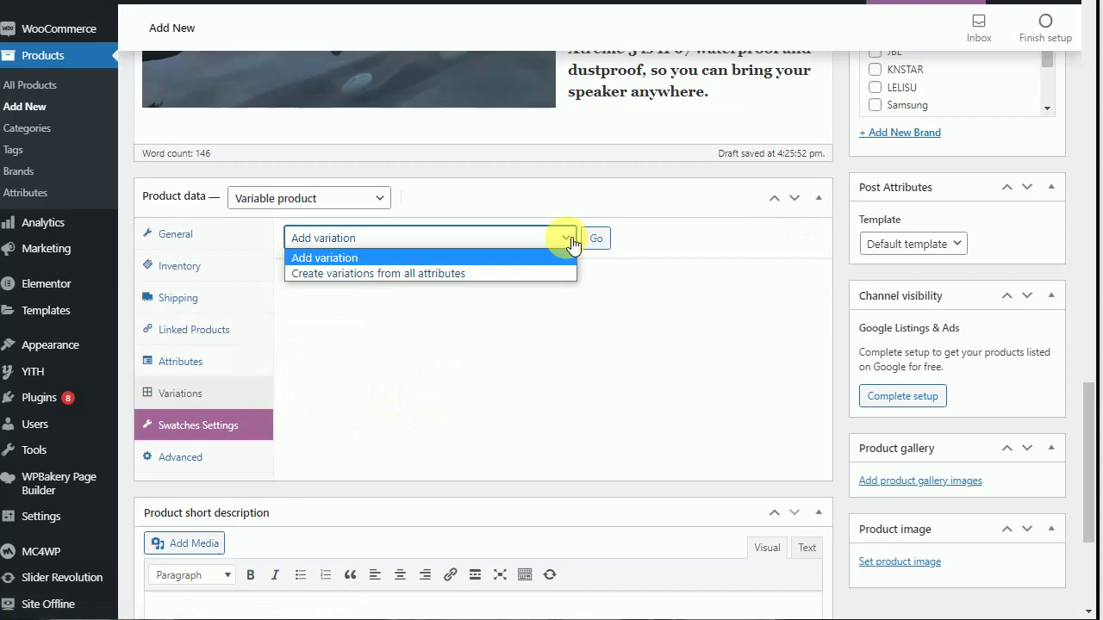
{"action": "left_click", "coordinate": [407, 274]}
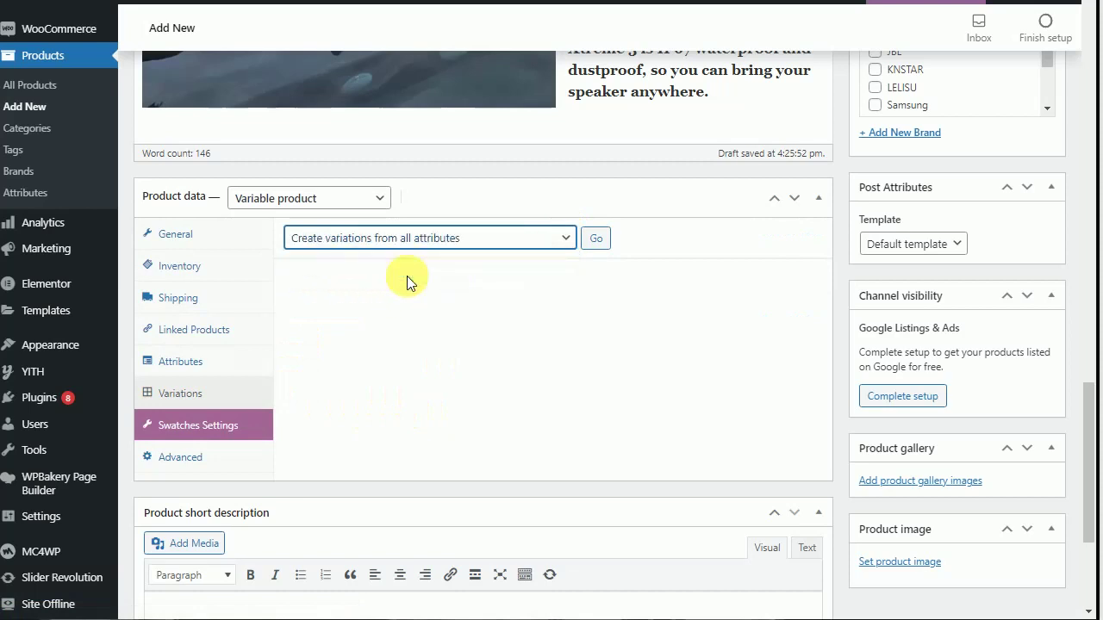
{"action": "left_click", "coordinate": [595, 238]}
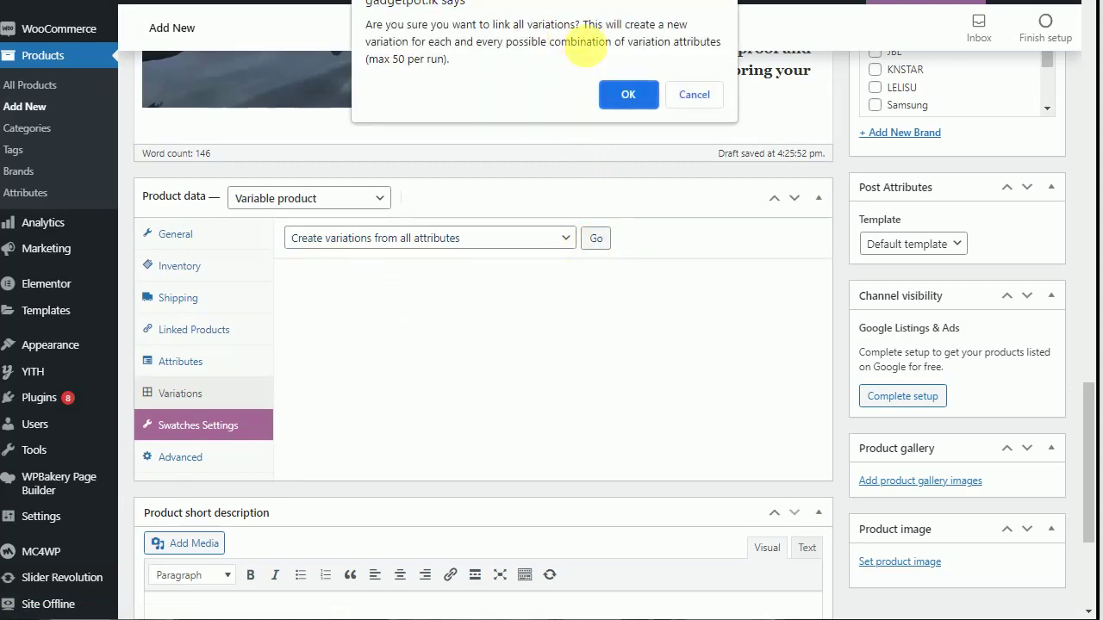
{"action": "left_click", "coordinate": [626, 96]}
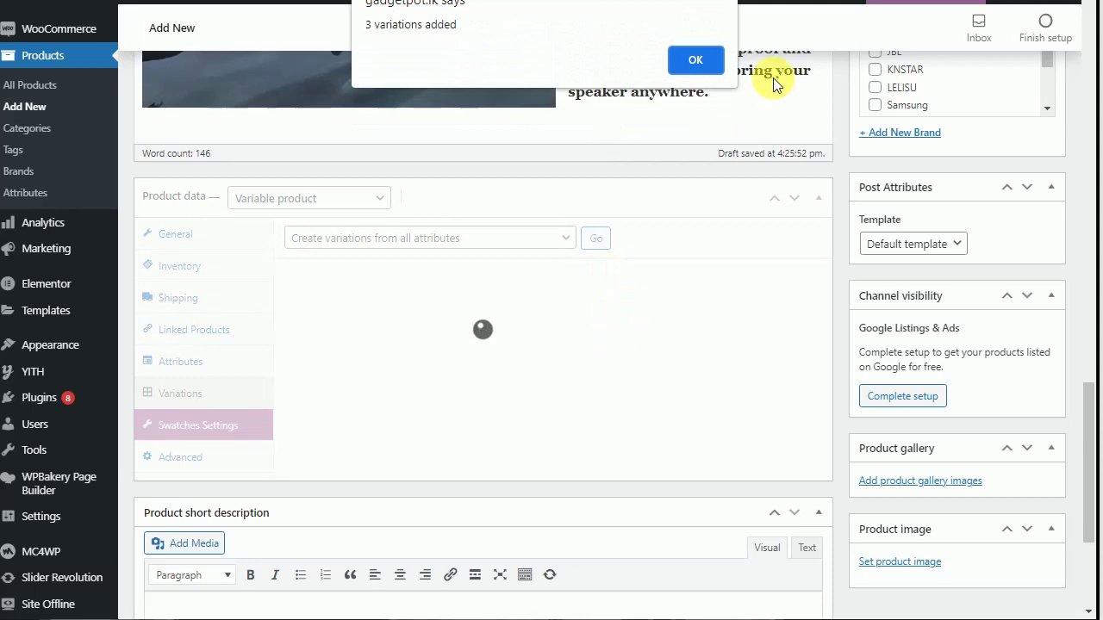
{"action": "left_click", "coordinate": [695, 61]}
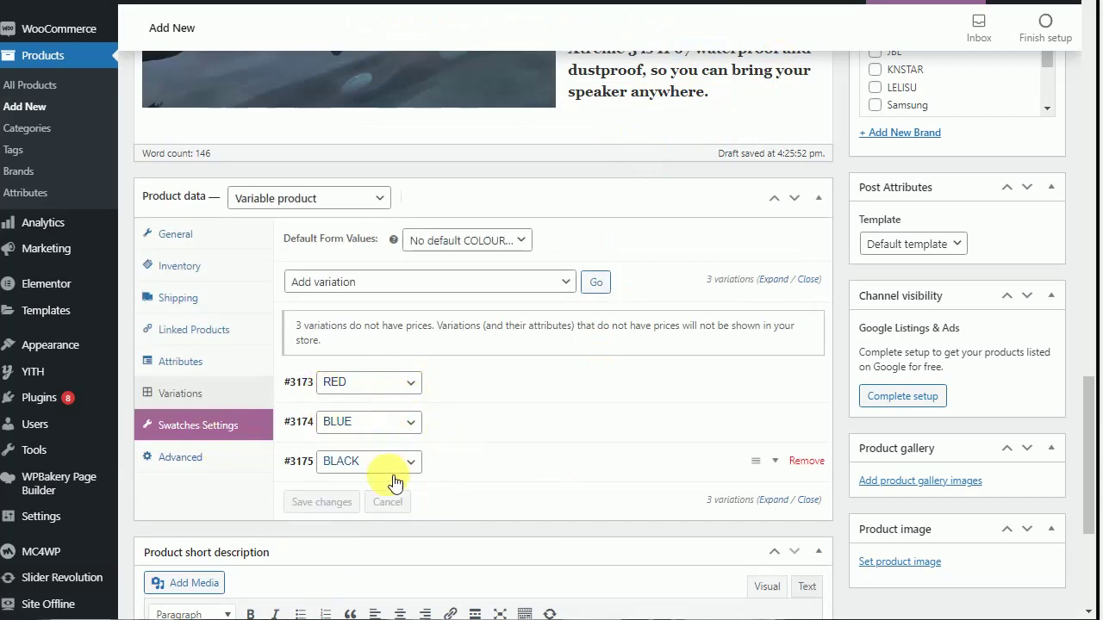
Expand the RED variation and set the dark red JBL speaker picture from the media library as its image.
{"action": "scroll", "coordinate": [504, 437], "scroll_direction": "down", "scroll_amount": 1}
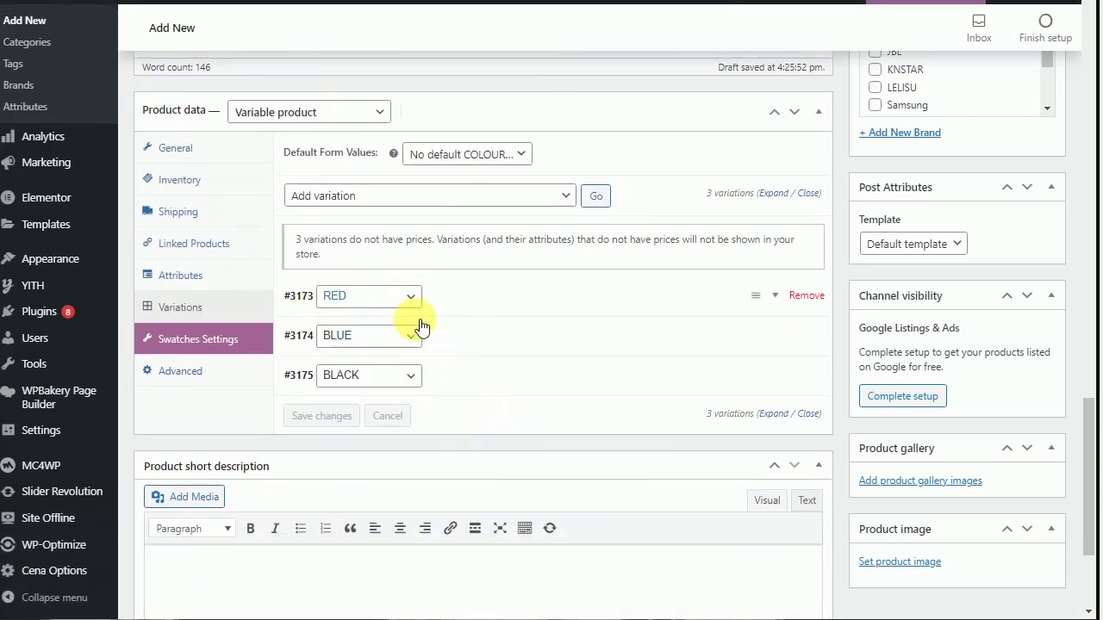
{"action": "left_click", "coordinate": [483, 302]}
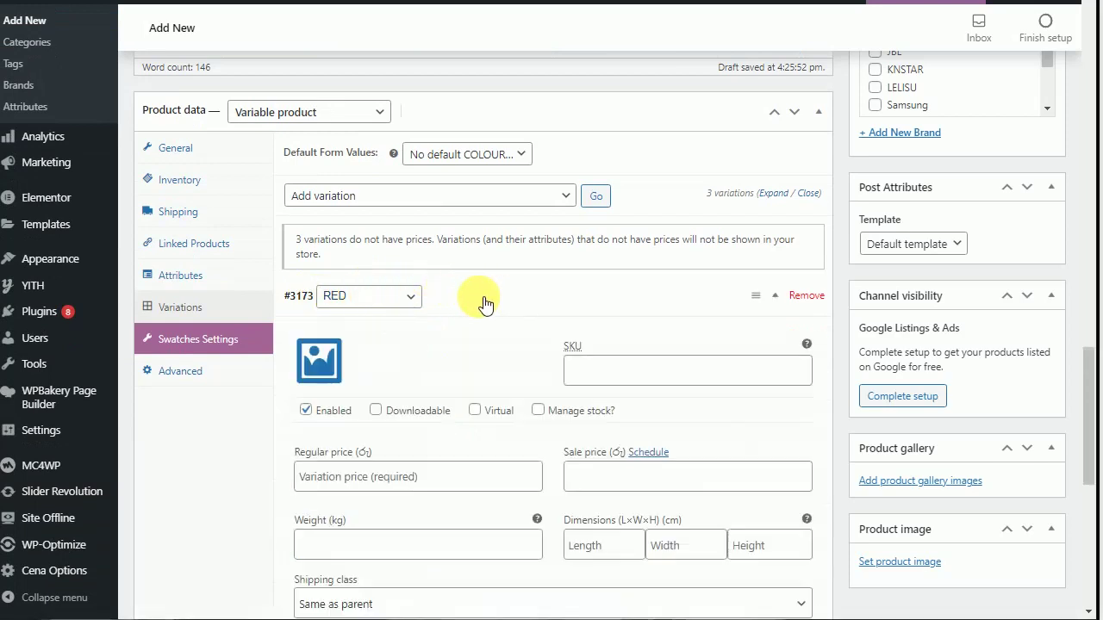
{"action": "scroll", "coordinate": [475, 322], "scroll_direction": "down", "scroll_amount": 2}
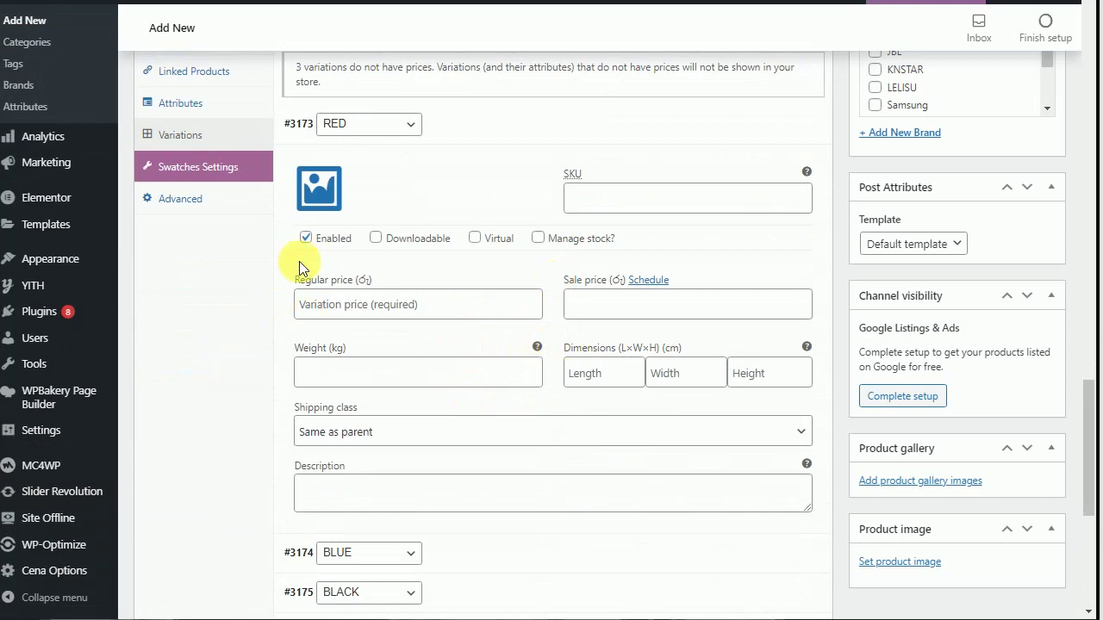
{"action": "left_click", "coordinate": [321, 187]}
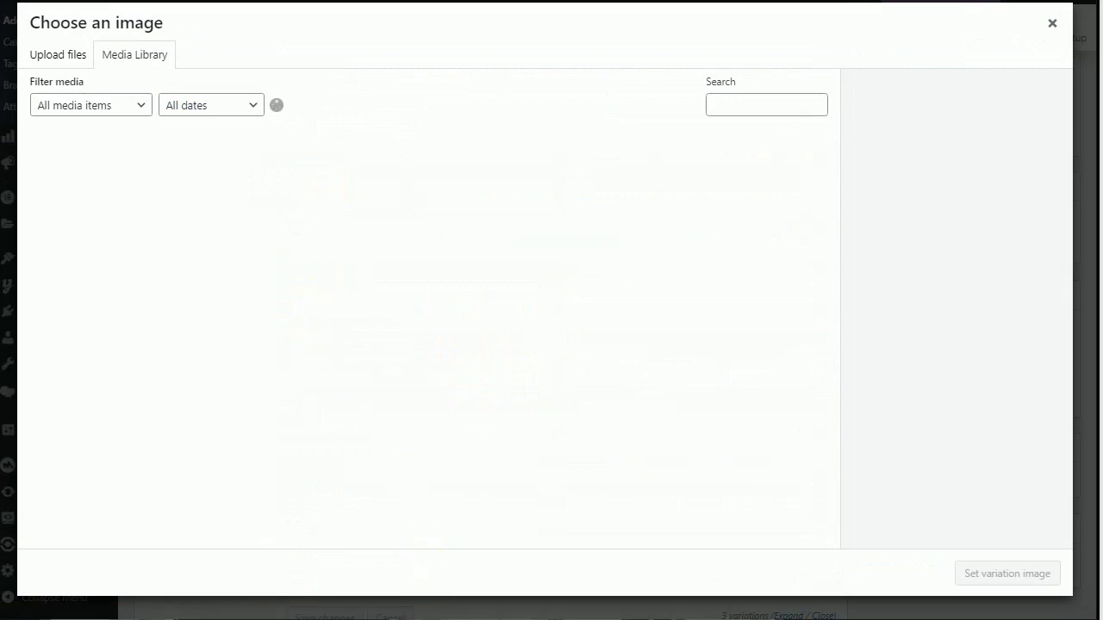
{"action": "scroll", "coordinate": [459, 368], "scroll_direction": "down", "scroll_amount": 7}
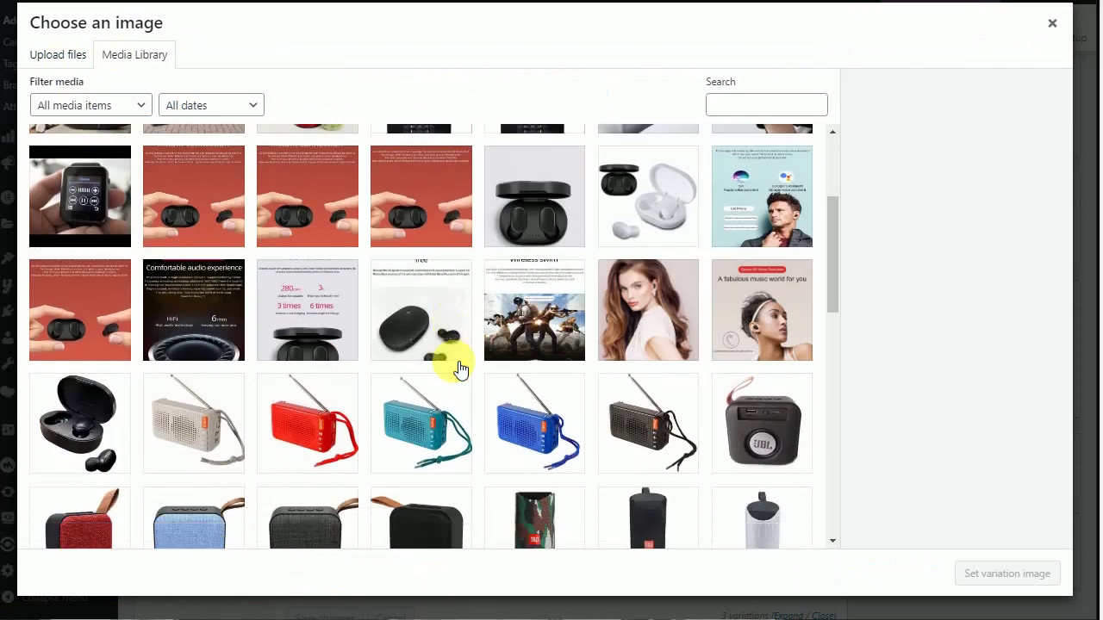
{"action": "scroll", "coordinate": [485, 447], "scroll_direction": "down", "scroll_amount": 2}
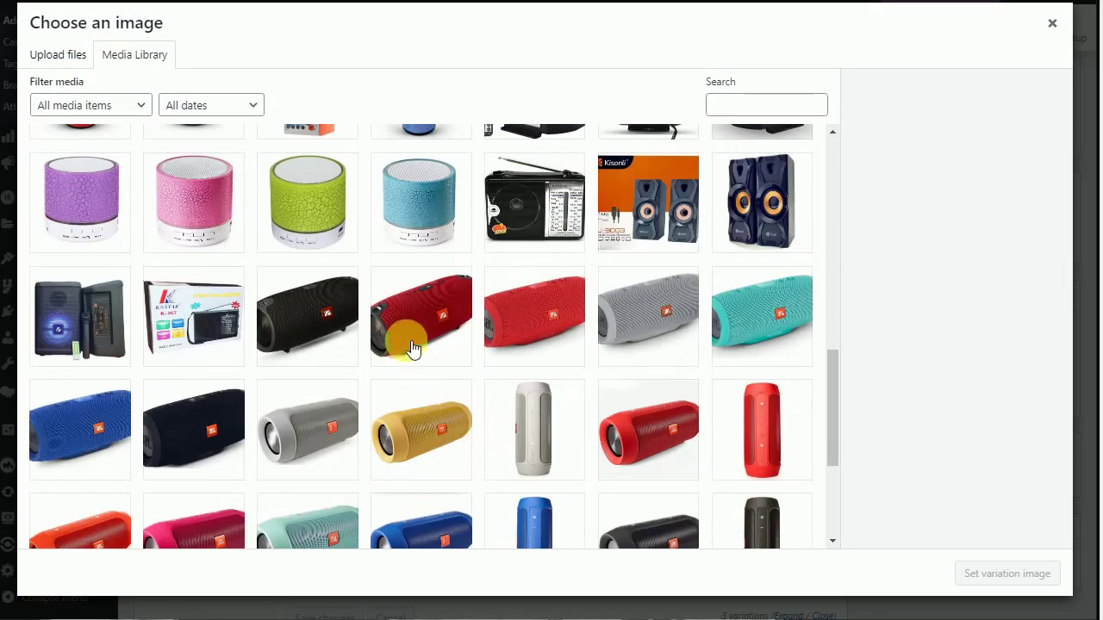
{"action": "left_click", "coordinate": [419, 339]}
{"action": "left_click", "coordinate": [1002, 576]}
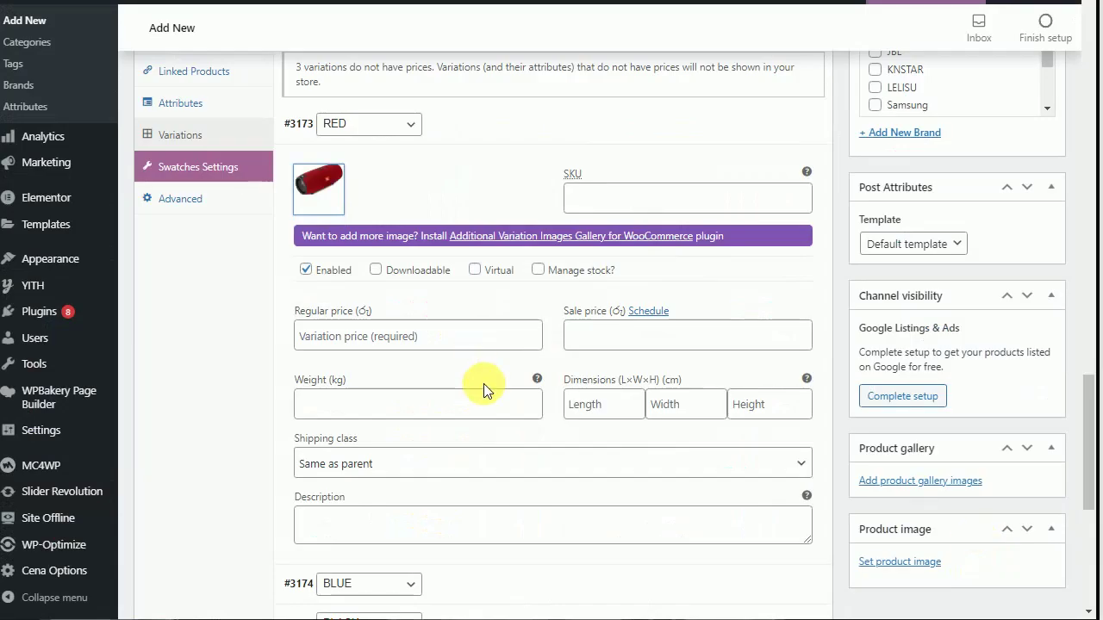
Enter 45784545 as the RED variation's SKU.
{"action": "left_click", "coordinate": [624, 203]}
{"action": "type", "text": "45784545"}
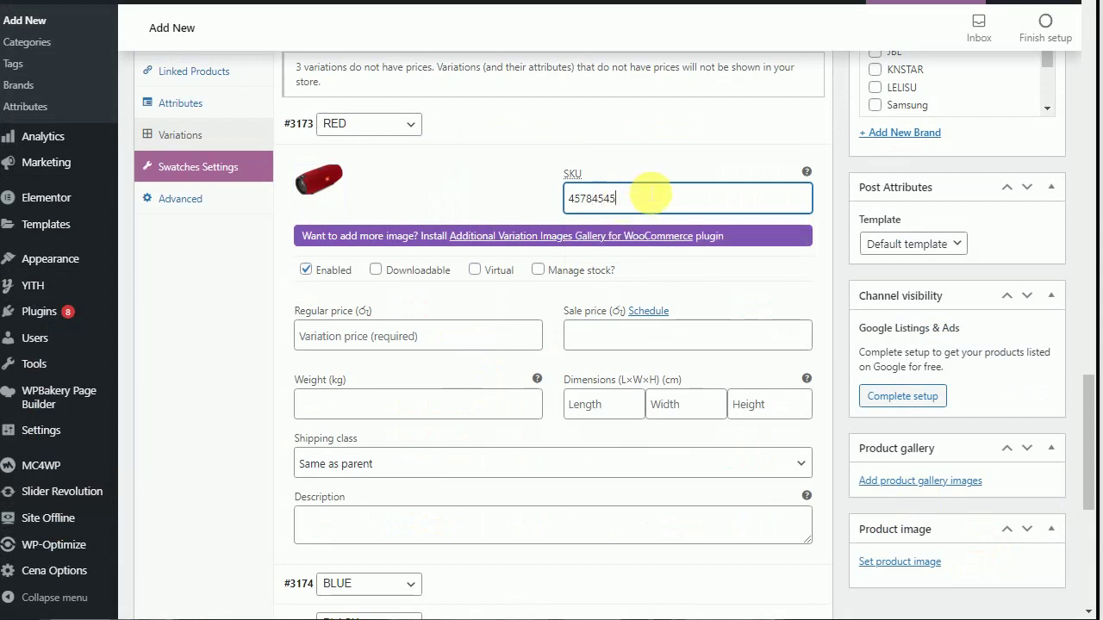
{"action": "left_click_drag", "start_coordinate": [651, 197], "coordinate": [444, 206]}
{"action": "left_click", "coordinate": [464, 177]}
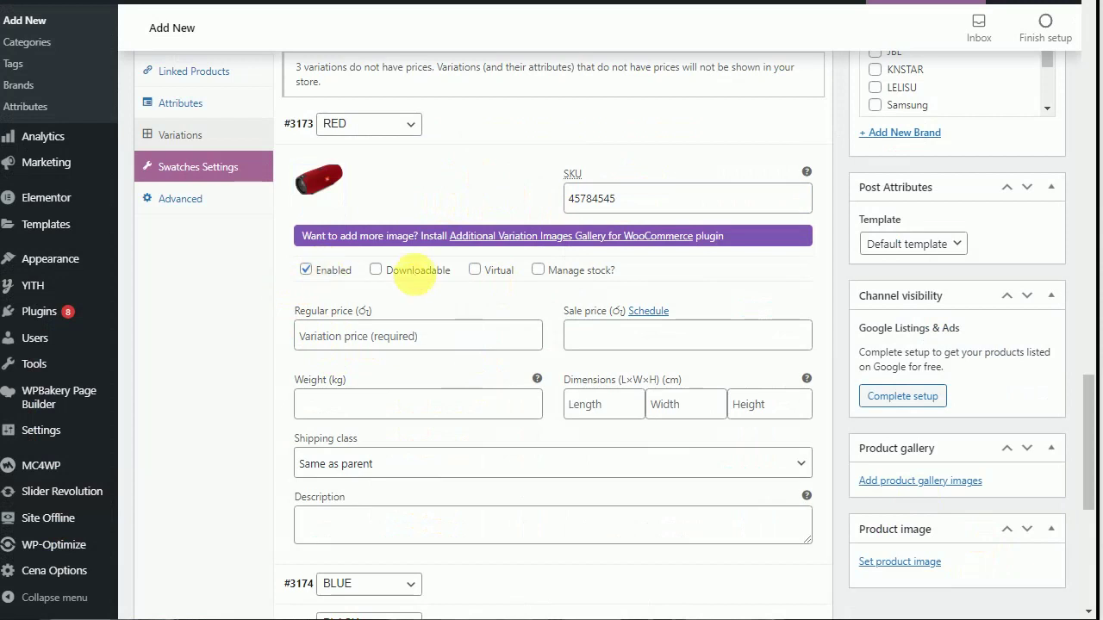
Enable stock management for the RED variation and set its stock quantity to 8.
{"action": "mouse_move", "coordinate": [495, 274]}
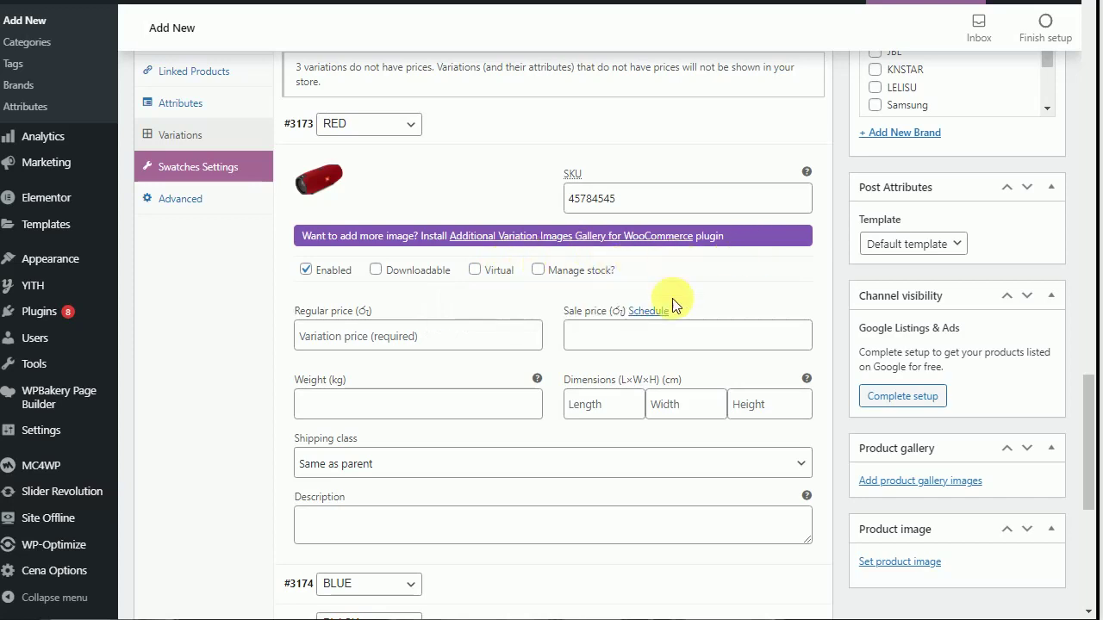
{"action": "left_click", "coordinate": [538, 270]}
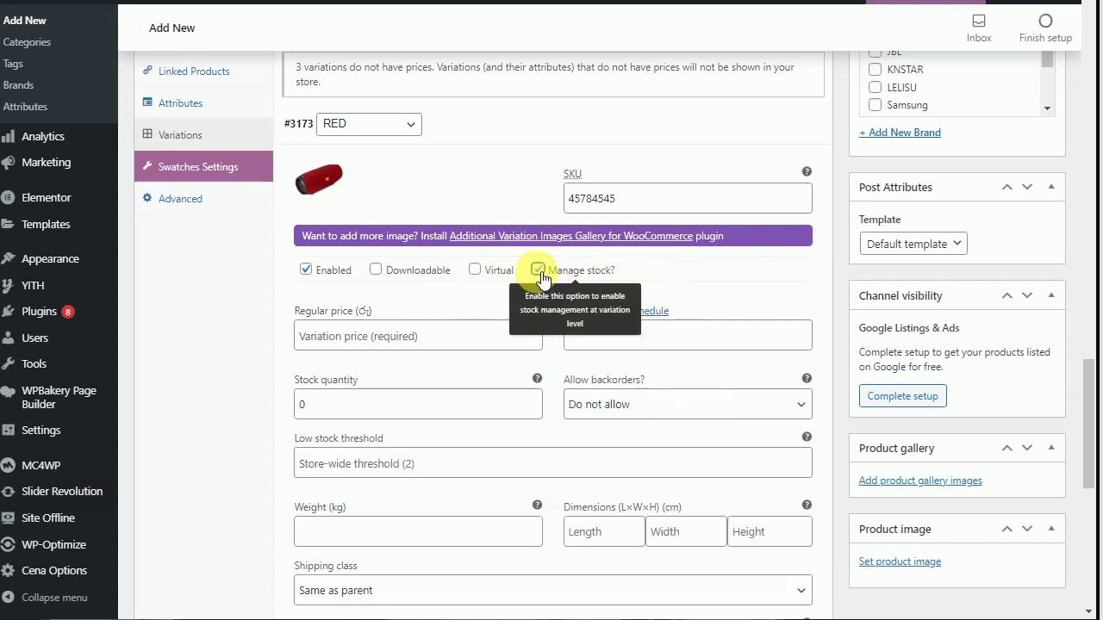
{"action": "left_click_drag", "start_coordinate": [389, 405], "coordinate": [234, 398]}
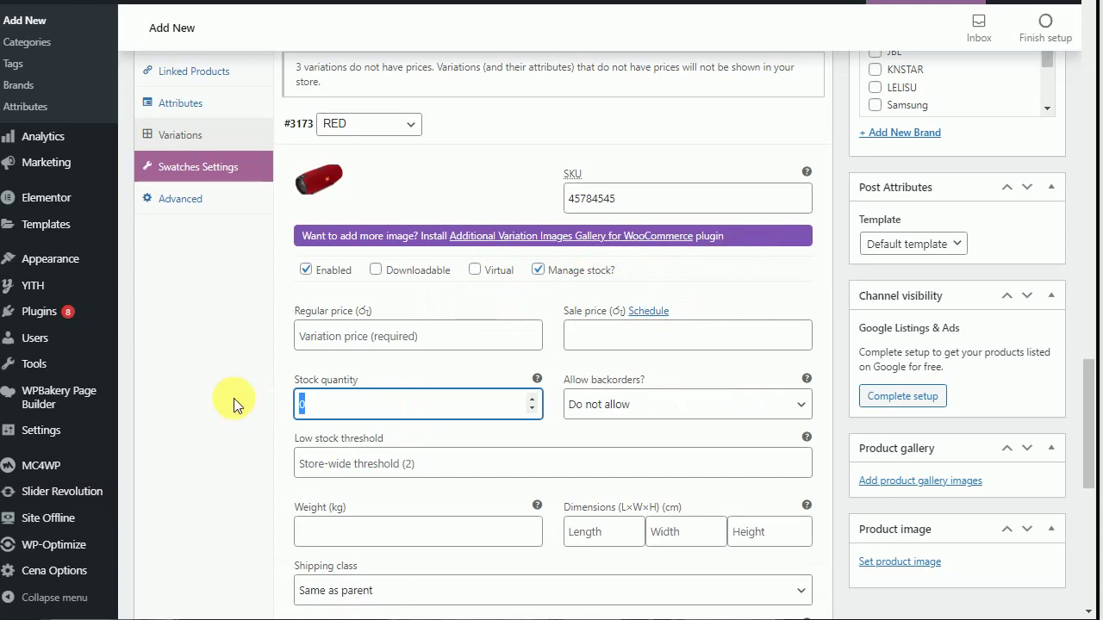
{"action": "type", "text": "8"}
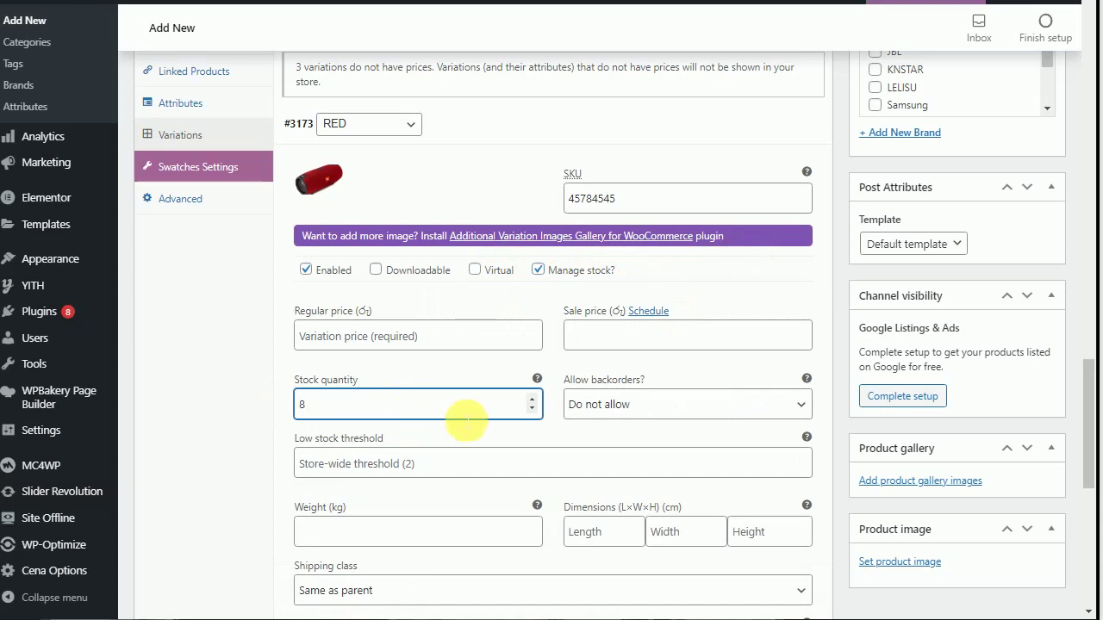
Set the RED variation's regular price to 3500 and its sale price to 2950.
{"action": "left_click", "coordinate": [411, 336]}
{"action": "type", "text": "3500"}
{"action": "left_click", "coordinate": [636, 336]}
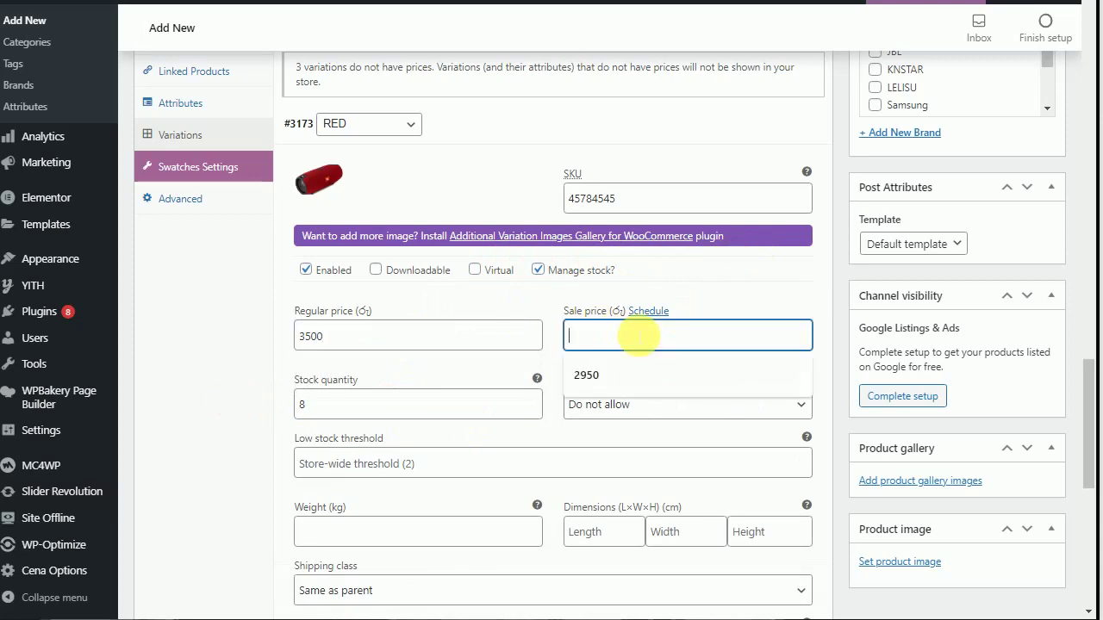
{"action": "left_click", "coordinate": [618, 377]}
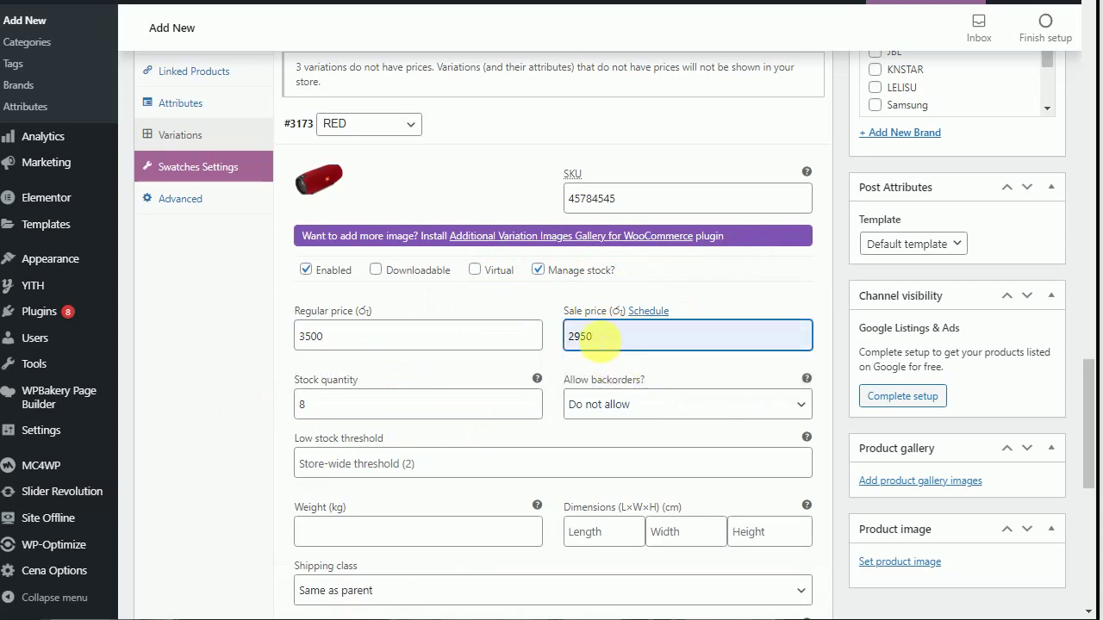
Allow backorders for the RED variation and set its low stock threshold to 2.
{"action": "left_click", "coordinate": [641, 413]}
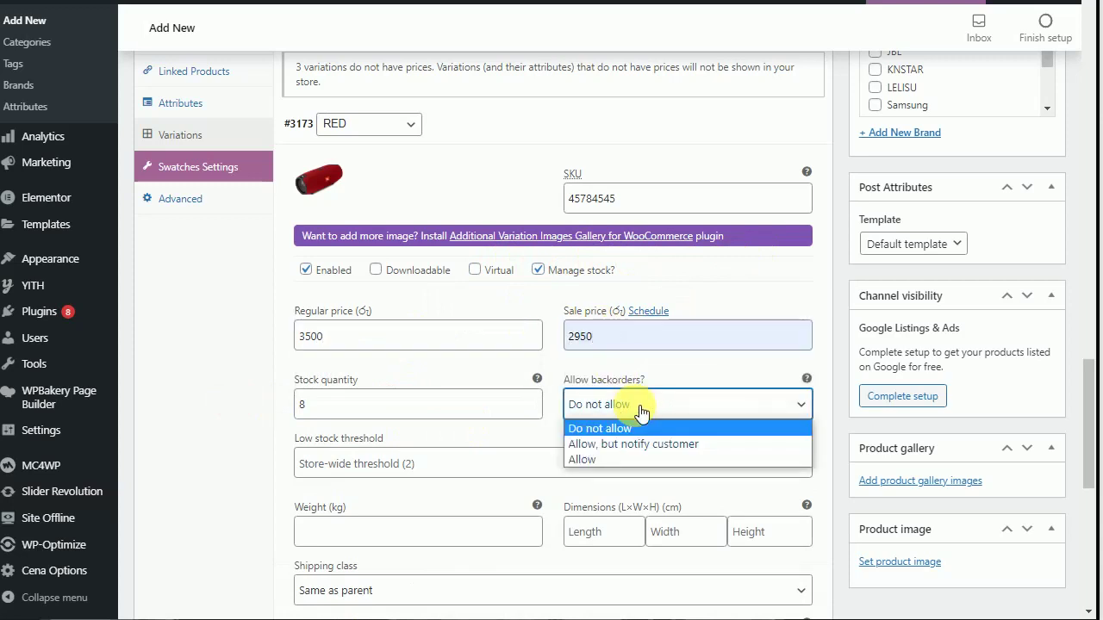
{"action": "left_click", "coordinate": [608, 457]}
{"action": "left_click", "coordinate": [392, 463]}
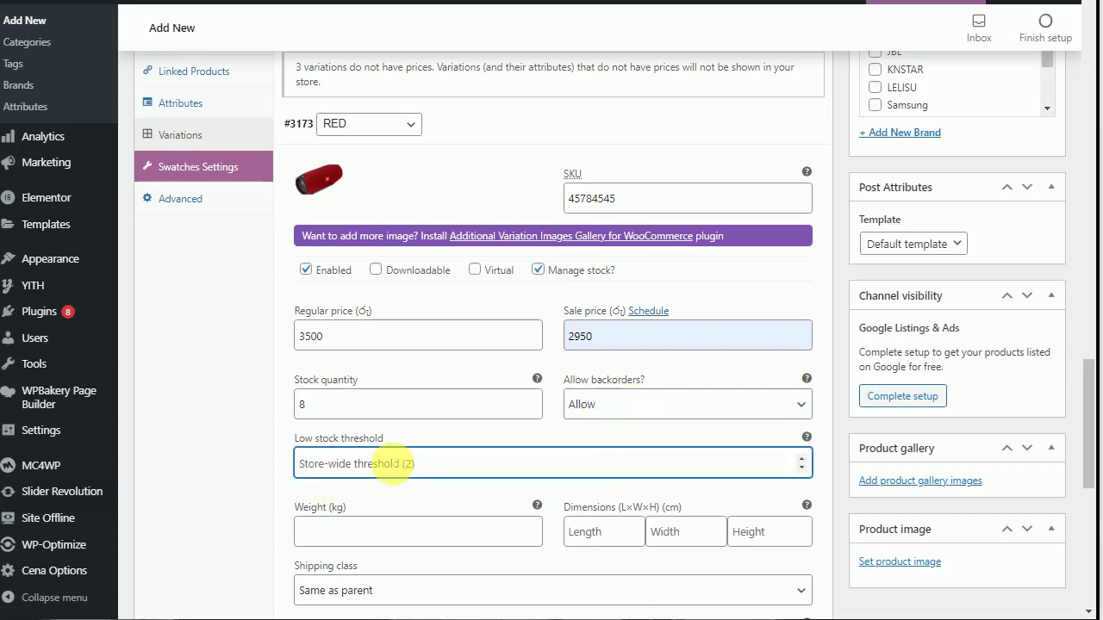
{"action": "type", "text": "2"}
{"action": "left_click", "coordinate": [458, 439]}
Set the RED variation's weight to 1.968 kg, dimensions to 6.9 × 18 × 7.4 cm and shipping class to SHIPPING 01.
{"action": "scroll", "coordinate": [459, 440], "scroll_direction": "down", "scroll_amount": 2}
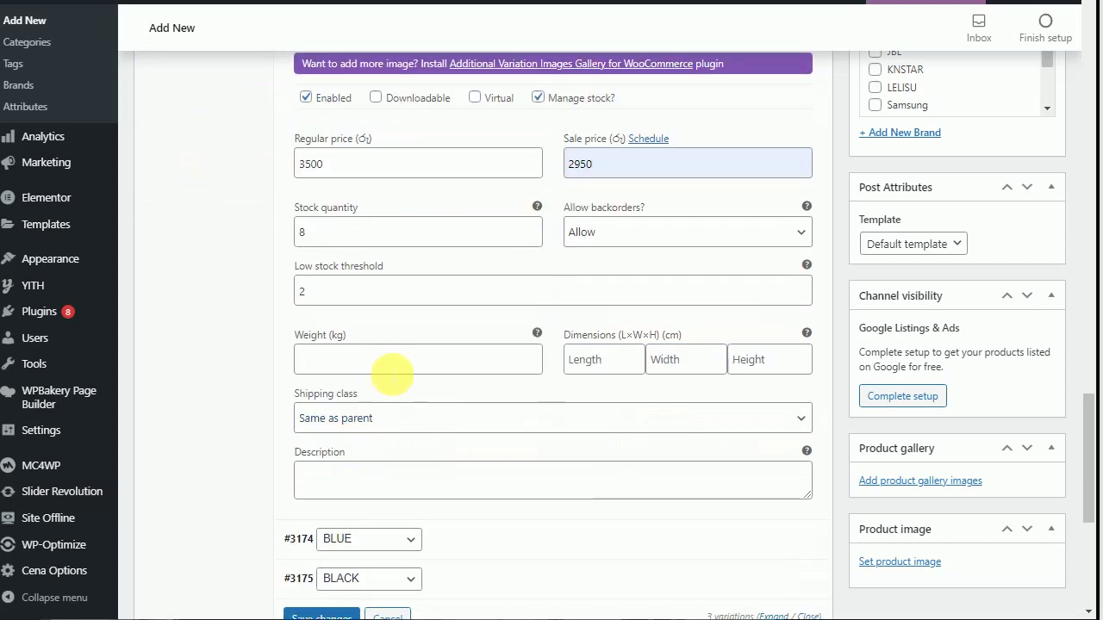
{"action": "left_click", "coordinate": [392, 366]}
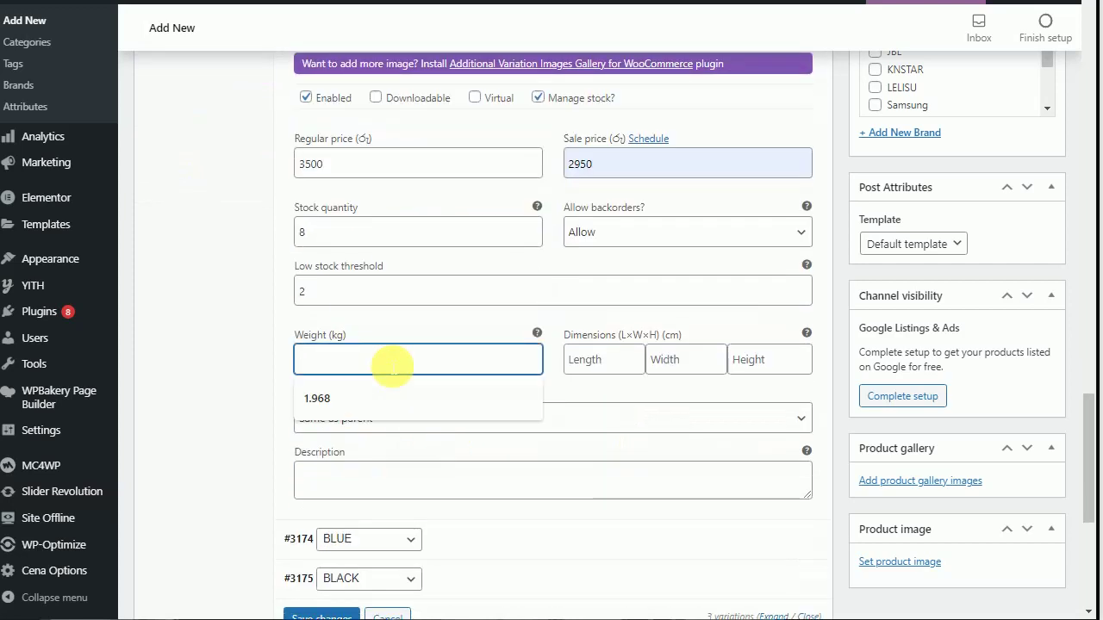
{"action": "left_click", "coordinate": [353, 396]}
{"action": "left_click", "coordinate": [591, 360]}
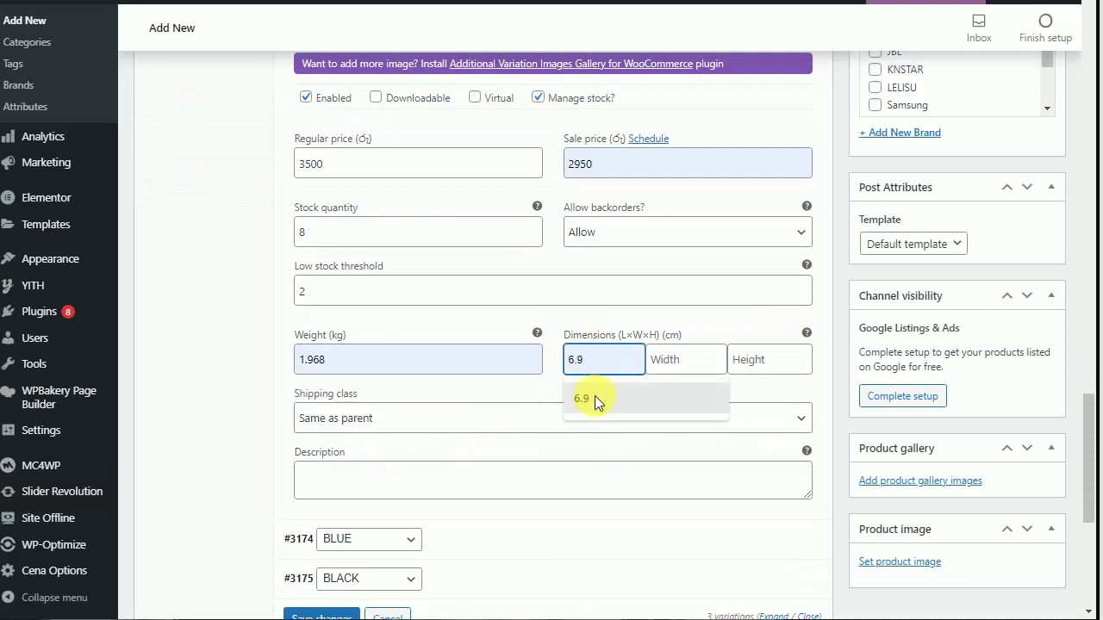
{"action": "left_click", "coordinate": [592, 400]}
{"action": "left_click", "coordinate": [687, 362]}
{"action": "left_click", "coordinate": [679, 404]}
{"action": "left_click", "coordinate": [748, 360]}
{"action": "left_click", "coordinate": [750, 400]}
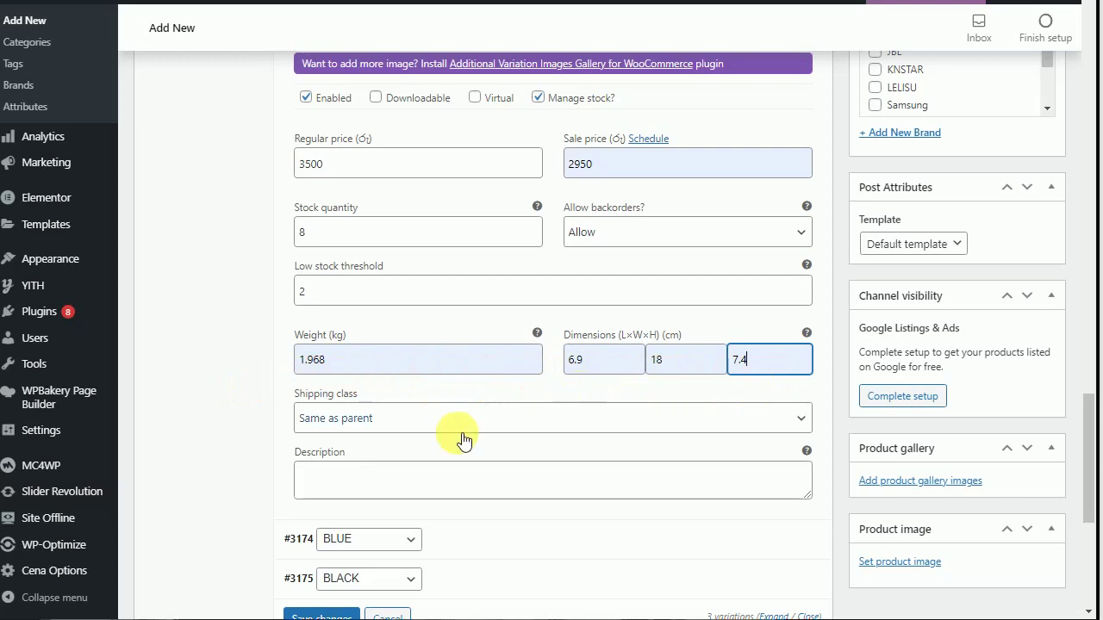
{"action": "left_click", "coordinate": [424, 422]}
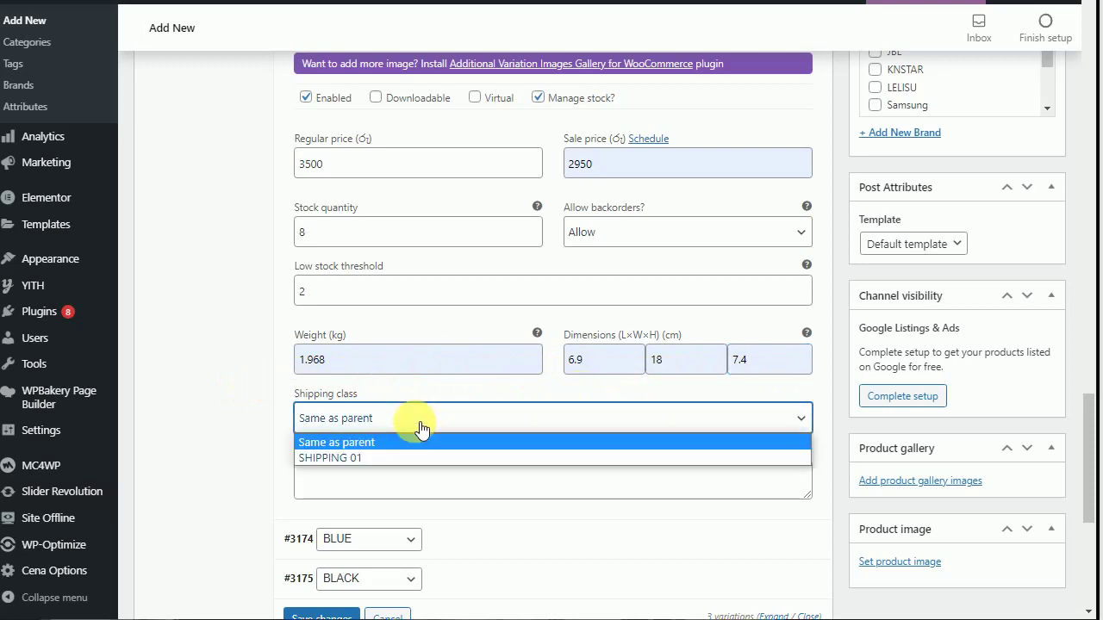
{"action": "left_click", "coordinate": [355, 456]}
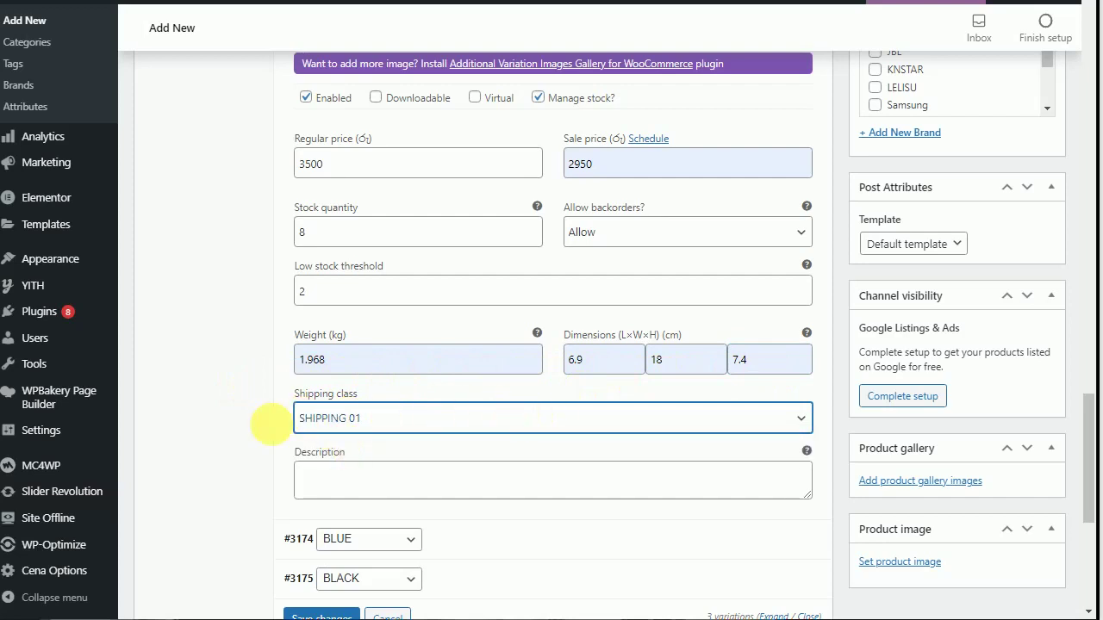
Enter the RED variation's description: "Rd Blood Coloured Massive JBL Original Pro Sound", "15 Hours of Playtime", "IP67 waterproof and dustproof".
{"action": "left_click", "coordinate": [405, 489]}
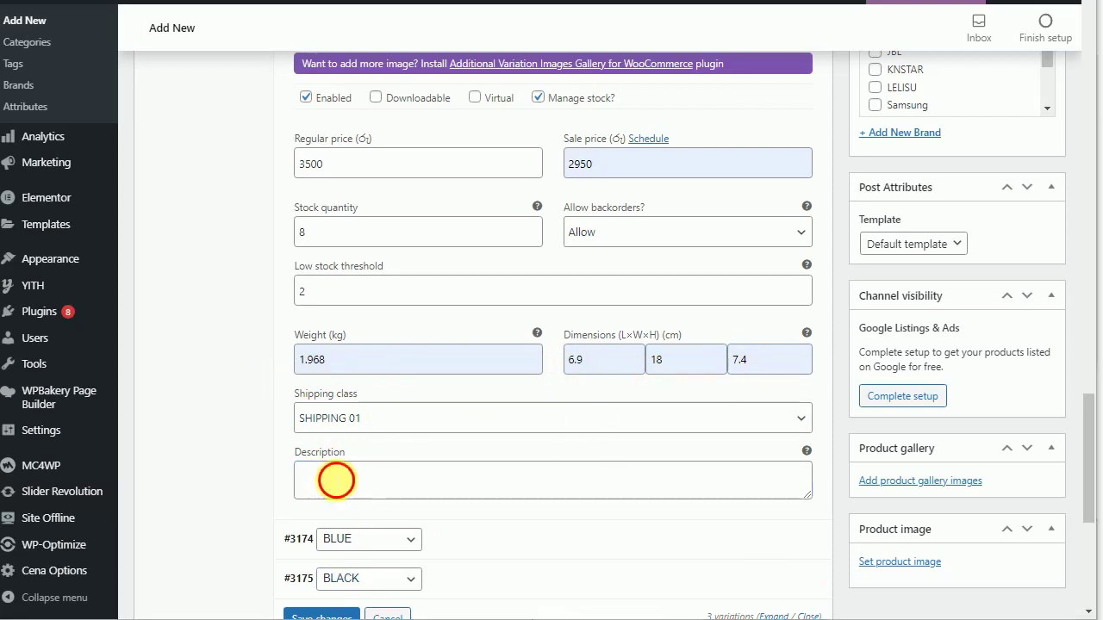
{"action": "type", "text": "Massive JBL Original Pro Sound 15 Hours of Playtime IP67 waterproof and dustproof"}
{"action": "left_click", "coordinate": [323, 467]}
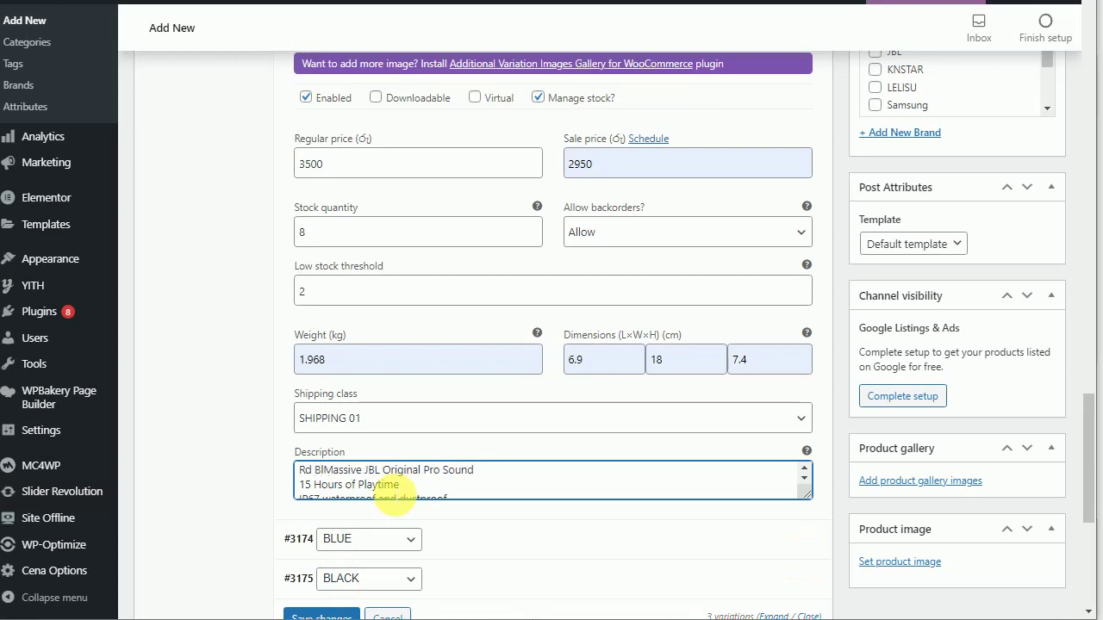
{"action": "type", "text": "d"}
{"action": "key", "text": "BackSpace"}
{"action": "key", "text": "BackSpace"}
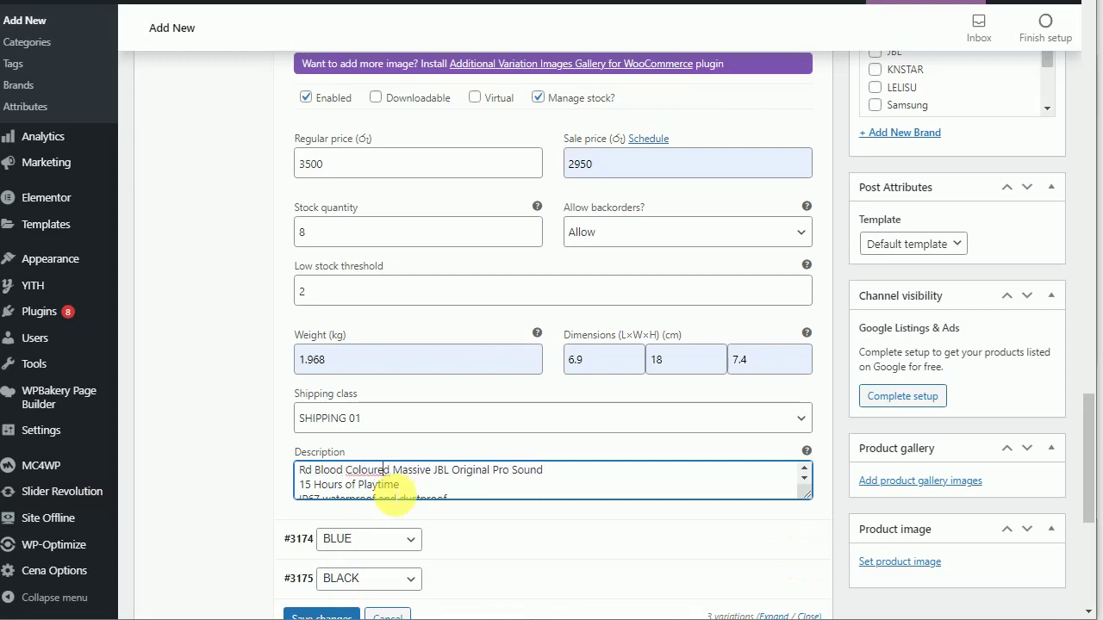
{"action": "left_click", "coordinate": [450, 483]}
Expand the BLUE variation and set the blue JBL speaker picture from the media library as its image.
{"action": "scroll", "coordinate": [451, 488], "scroll_direction": "down", "scroll_amount": 2}
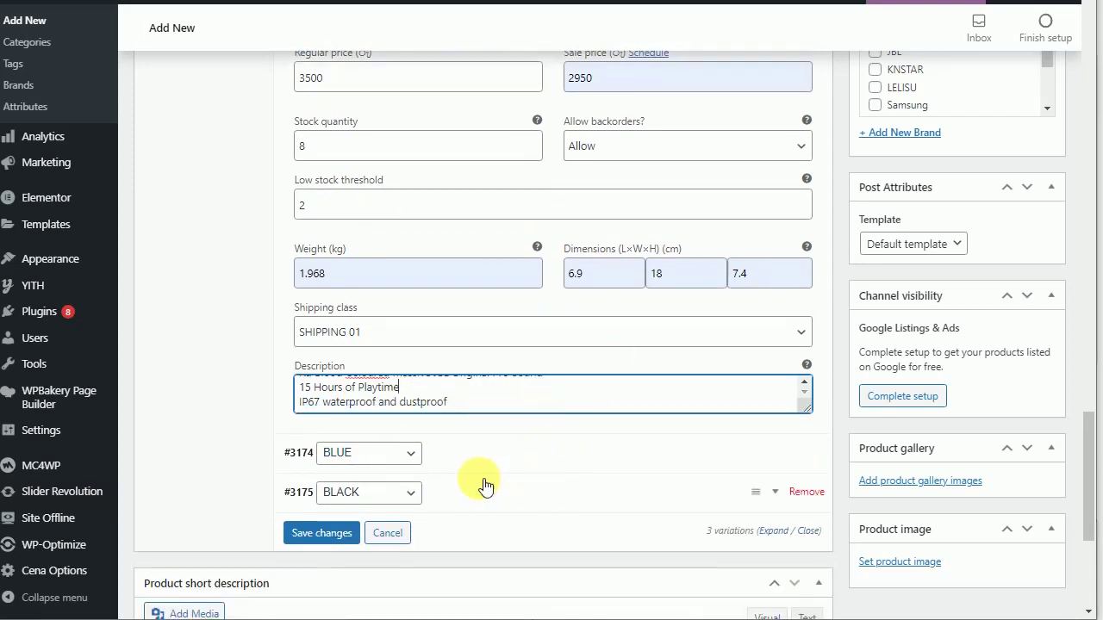
{"action": "left_click", "coordinate": [439, 457]}
{"action": "scroll", "coordinate": [444, 459], "scroll_direction": "down", "scroll_amount": 1}
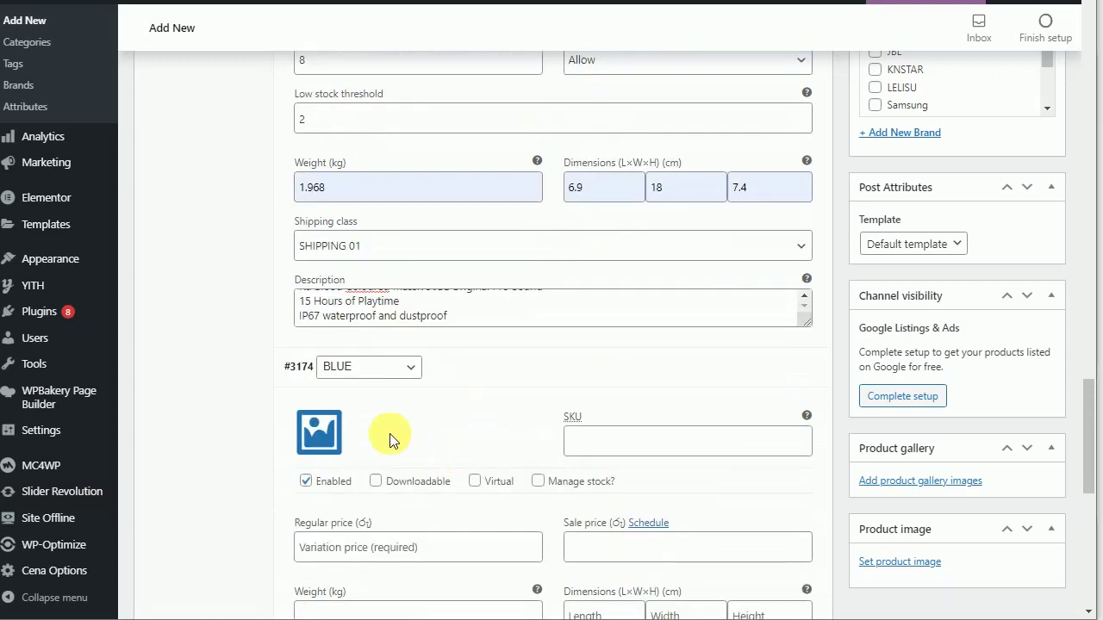
{"action": "left_click", "coordinate": [317, 430]}
{"action": "scroll", "coordinate": [431, 465], "scroll_direction": "down", "scroll_amount": 2}
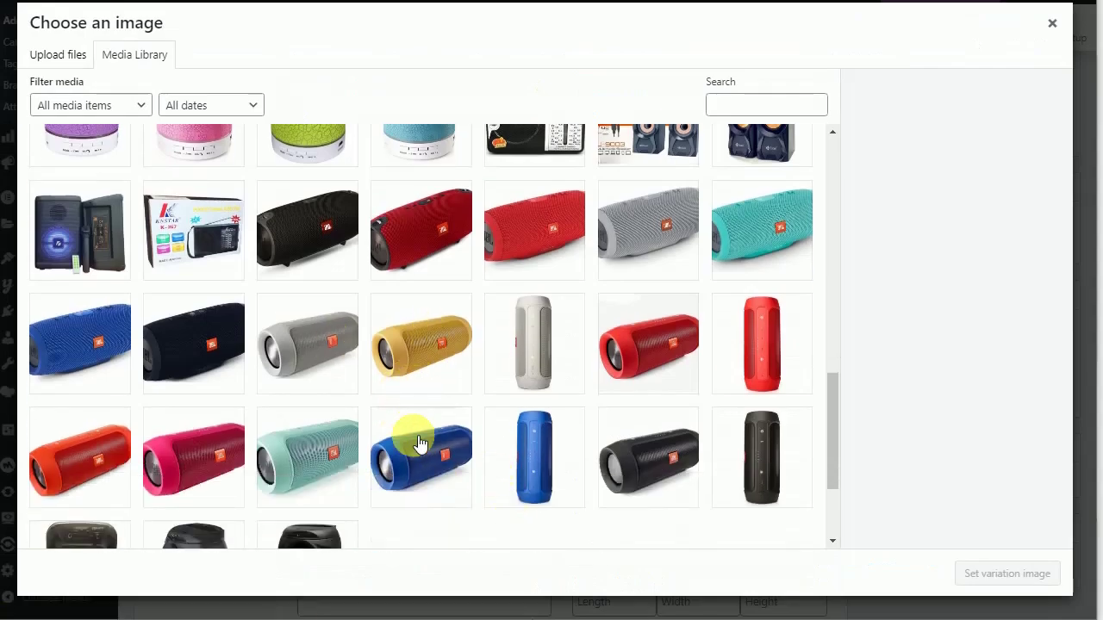
{"action": "left_click", "coordinate": [96, 265]}
{"action": "scroll", "coordinate": [333, 382], "scroll_direction": "up", "scroll_amount": 2}
{"action": "left_click", "coordinate": [1016, 588]}
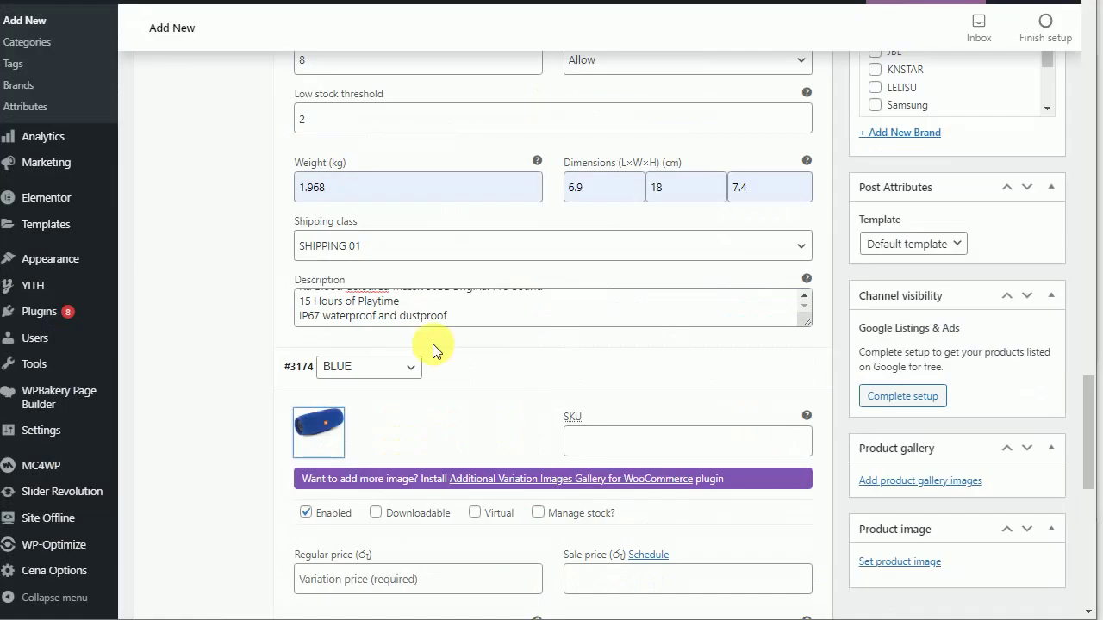
{"action": "scroll", "coordinate": [441, 352], "scroll_direction": "down", "scroll_amount": 2}
{"action": "left_click", "coordinate": [628, 269]}
{"action": "left_click", "coordinate": [617, 308]}
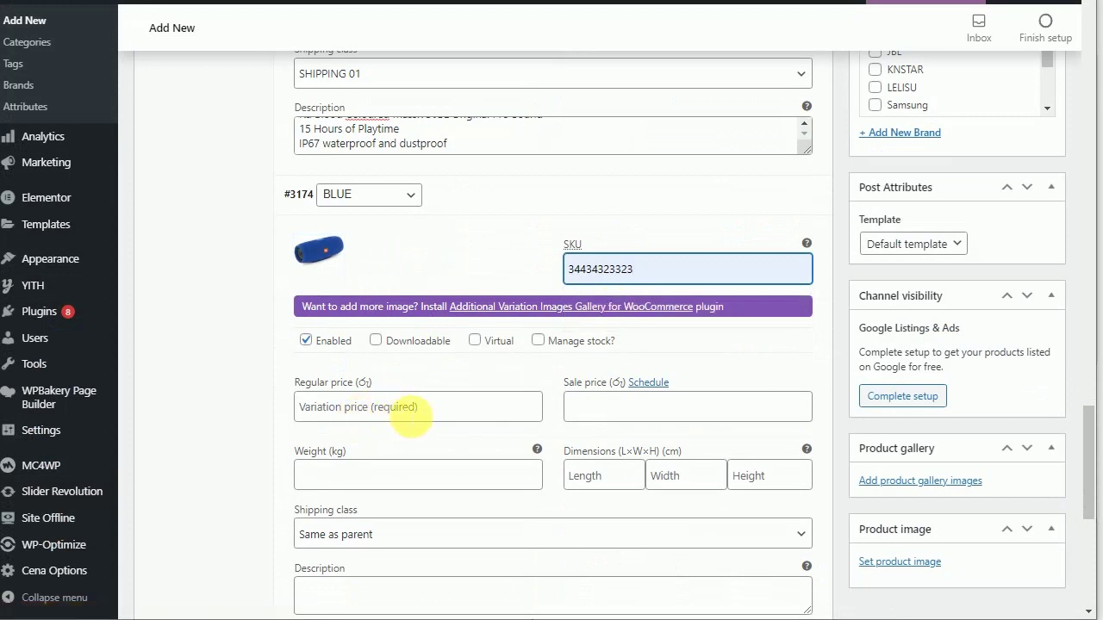
Enable stock management for the BLUE variation with stock quantity 8, backorders allowed and a low stock threshold of 2.
{"action": "left_click", "coordinate": [537, 340]}
{"action": "left_click", "coordinate": [410, 480]}
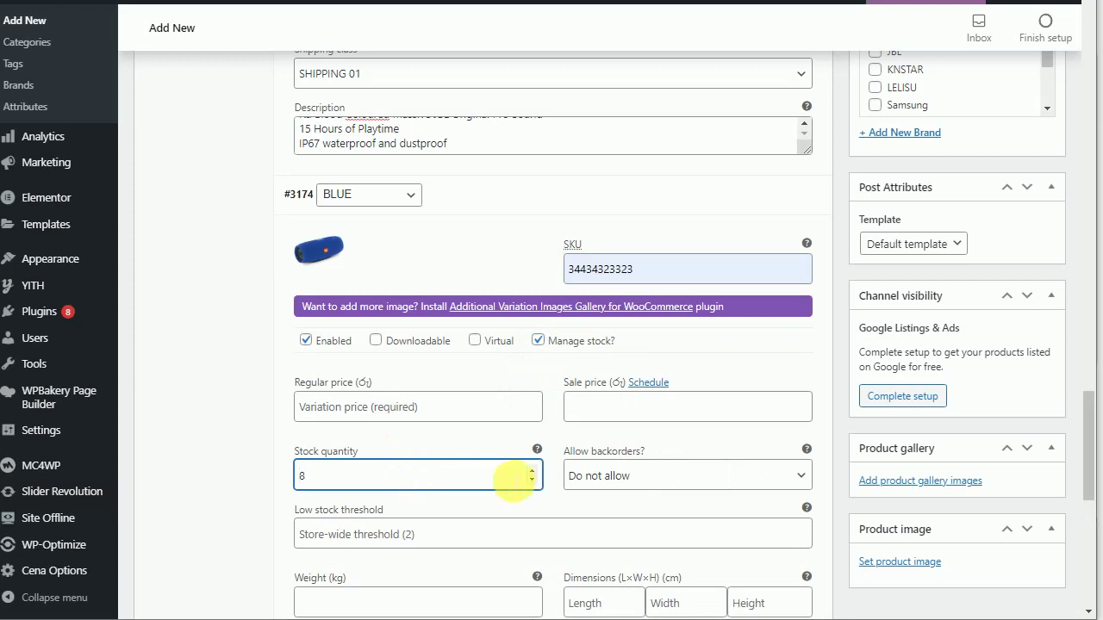
{"action": "left_click", "coordinate": [694, 479]}
{"action": "left_click", "coordinate": [638, 534]}
{"action": "left_click", "coordinate": [395, 543]}
{"action": "type", "text": "2"}
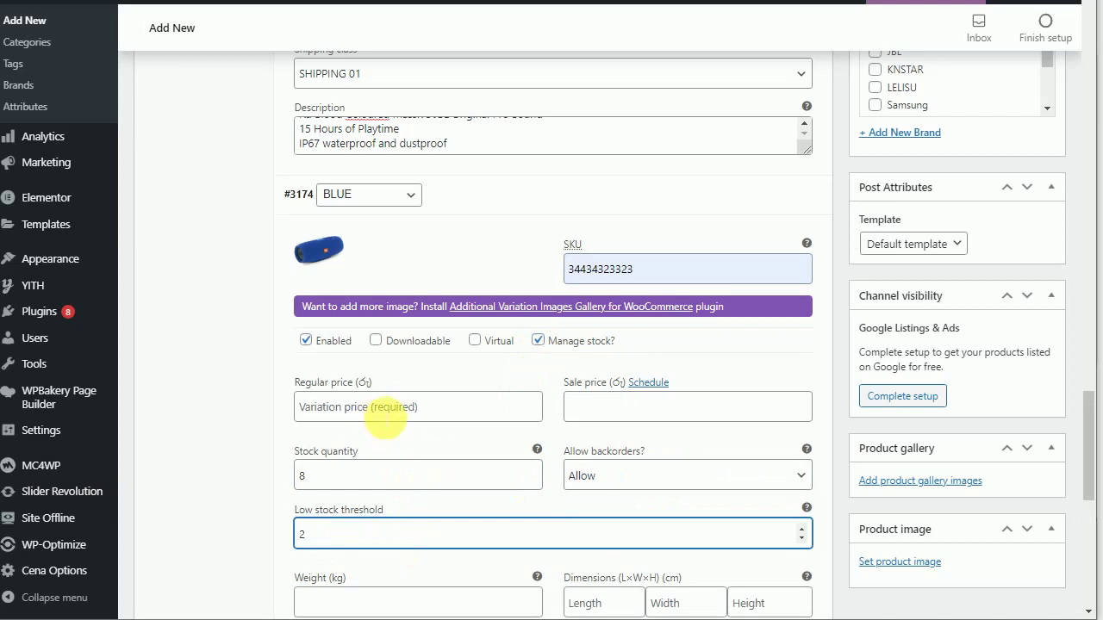
Set the BLUE variation's regular price to 3500 and its sale price to 3200.
{"action": "left_click", "coordinate": [383, 417]}
{"action": "left_click", "coordinate": [364, 446]}
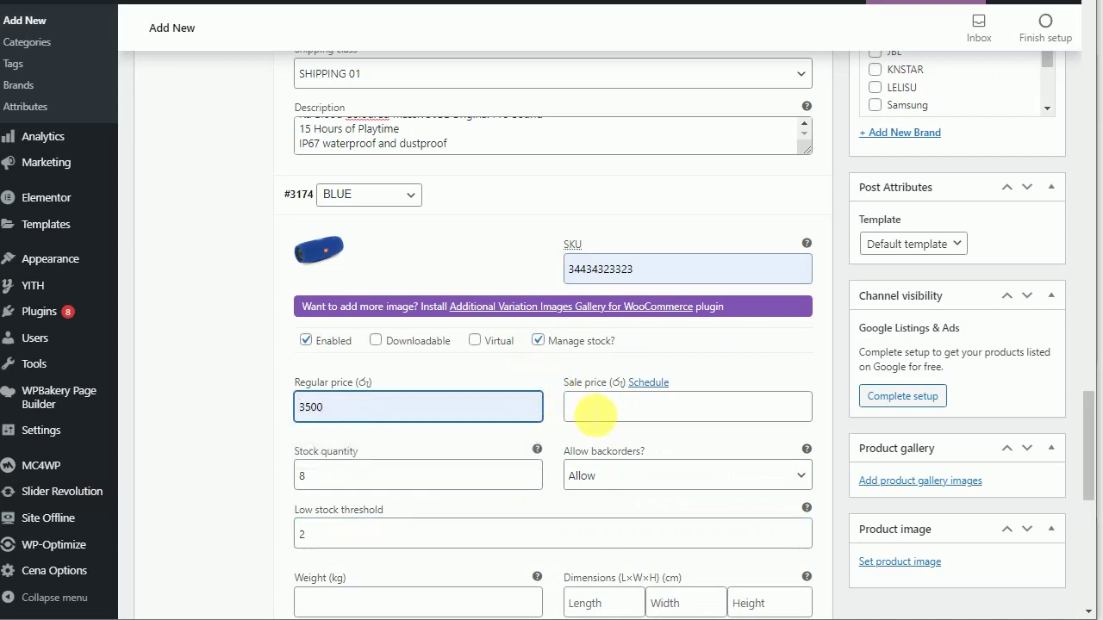
{"action": "left_click", "coordinate": [593, 414]}
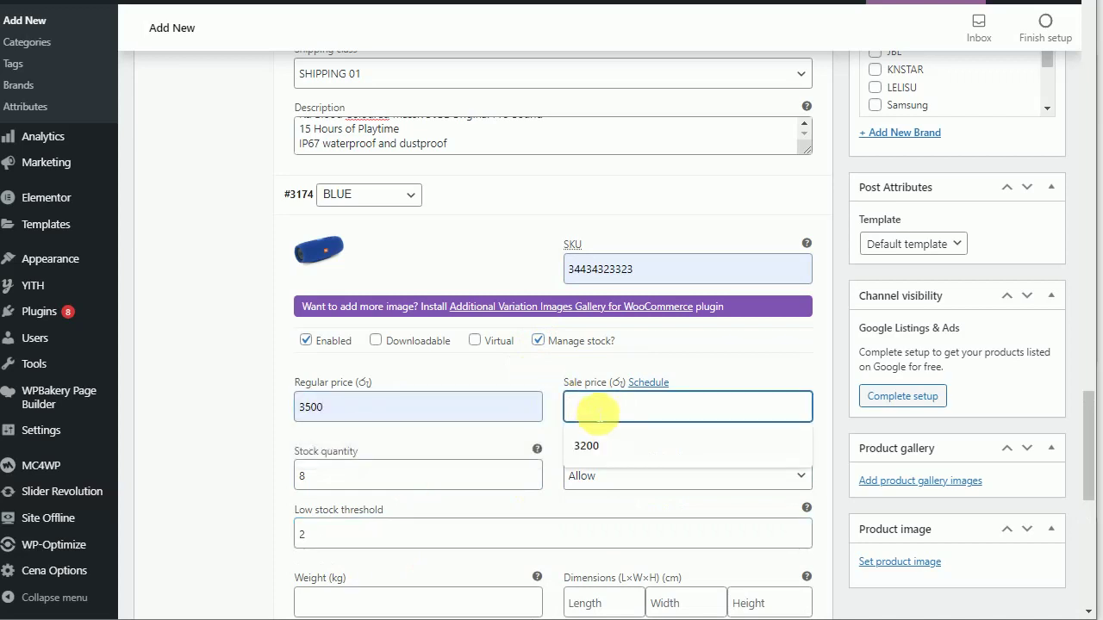
{"action": "left_click", "coordinate": [607, 446]}
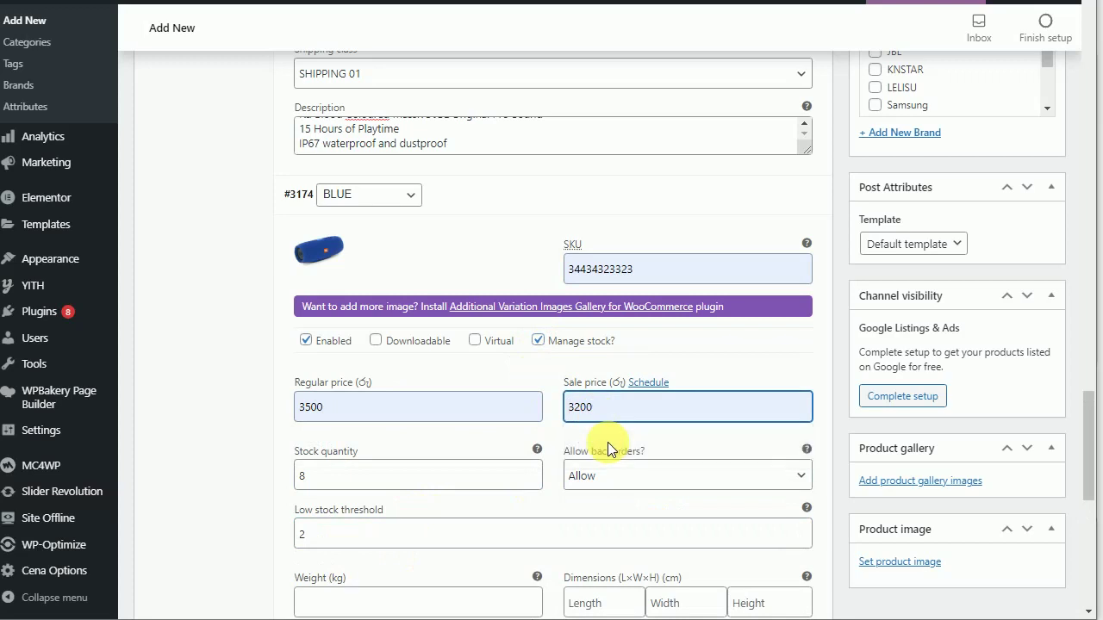
Set the BLUE variation's weight to 1.968 kg, dimensions to 6.9 × 18 × 7.4 cm and shipping class to SHIPPING 01.
{"action": "scroll", "coordinate": [594, 465], "scroll_direction": "down", "scroll_amount": 1}
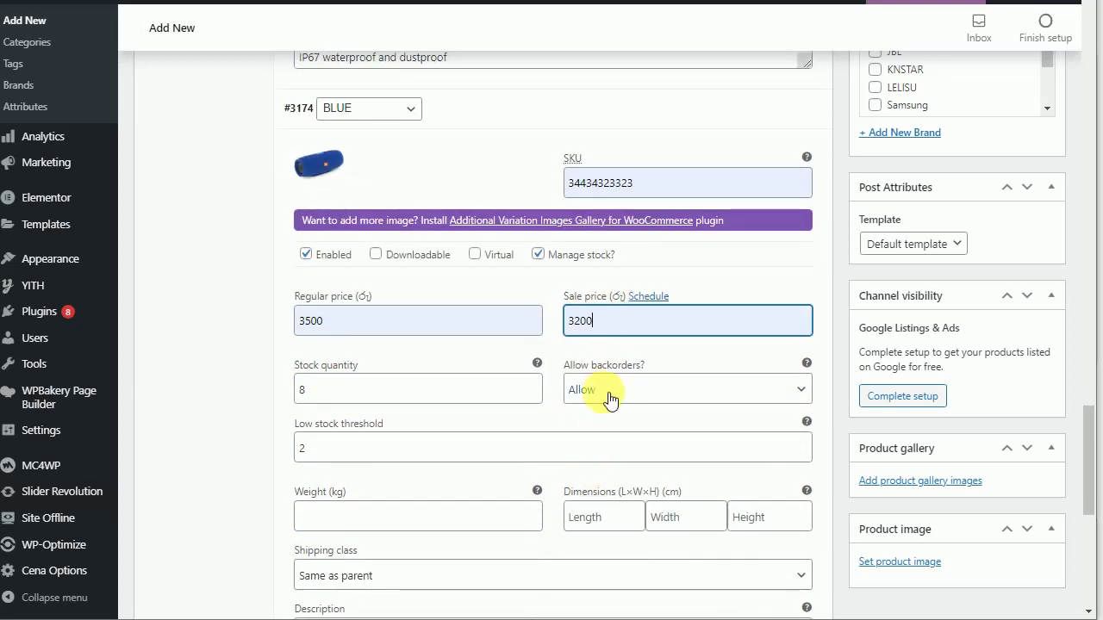
{"action": "scroll", "coordinate": [603, 397], "scroll_direction": "down", "scroll_amount": 1}
{"action": "scroll", "coordinate": [603, 396], "scroll_direction": "down", "scroll_amount": 1}
{"action": "left_click", "coordinate": [405, 349]}
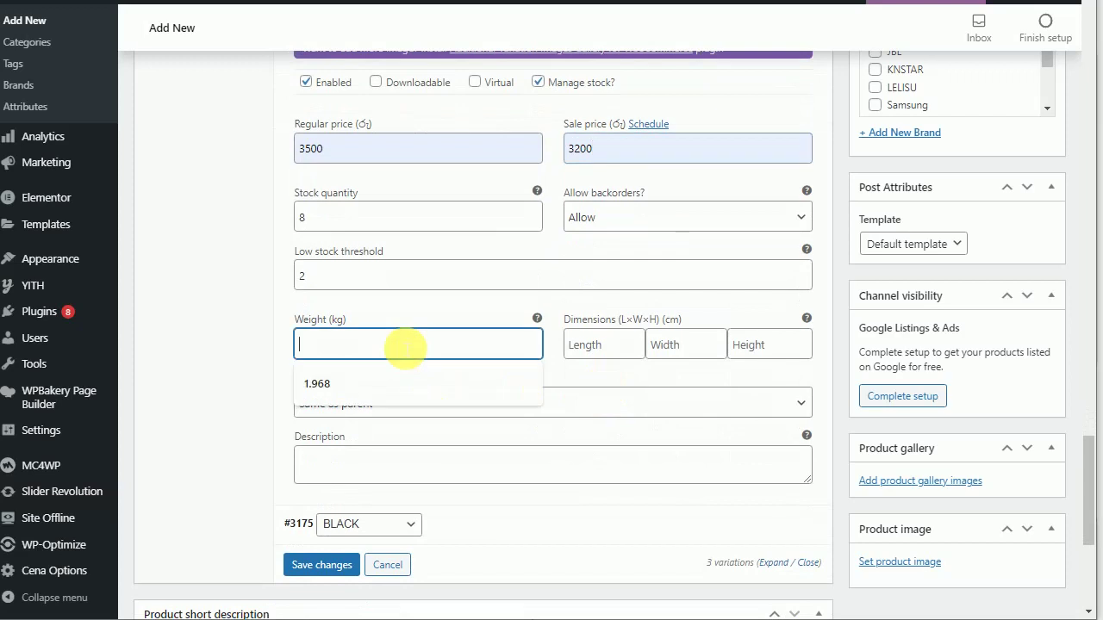
{"action": "left_click", "coordinate": [357, 387]}
{"action": "left_click", "coordinate": [586, 349]}
{"action": "left_click", "coordinate": [589, 387]}
{"action": "left_click", "coordinate": [698, 349]}
{"action": "type", "text": "18"}
{"action": "left_click", "coordinate": [748, 348]}
{"action": "left_click", "coordinate": [741, 390]}
{"action": "left_click", "coordinate": [392, 405]}
{"action": "left_click", "coordinate": [315, 443]}
Fill the BLUE variation's description with the sound, playtime and waterproofing lines, starting it with "BLUE COLOUR Massive JBL Original Pro Sound".
{"action": "left_click", "coordinate": [364, 464]}
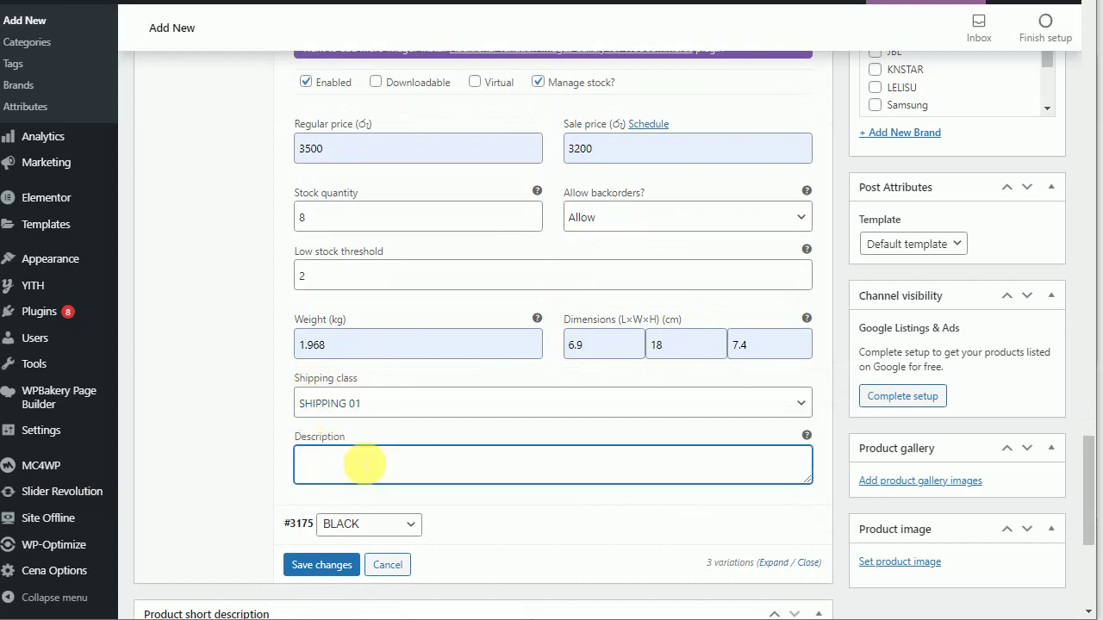
{"action": "type", "text": "Massive JBL Original Pro Sound 15 Hours of Playtime IP67 waterproof and dustproof"}
{"action": "scroll", "coordinate": [362, 461], "scroll_direction": "up", "scroll_amount": 2}
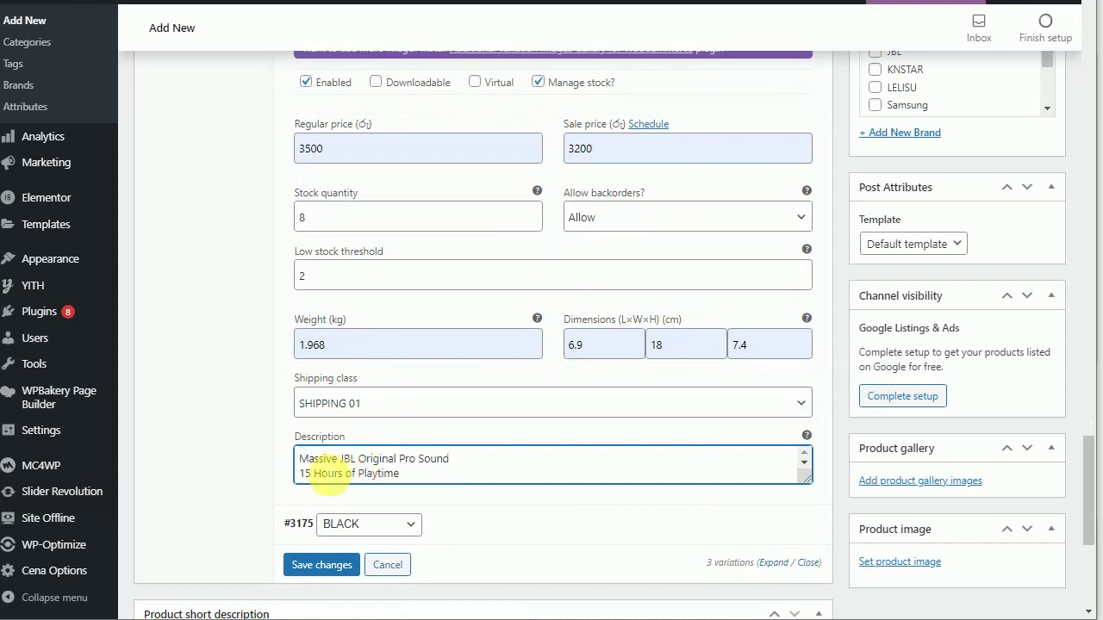
{"action": "key", "text": "ctrl+a"}
{"action": "key", "text": "ctrl+c"}
{"action": "key", "text": "Left"}
{"action": "type", "text": "BLUE COLOUR"}
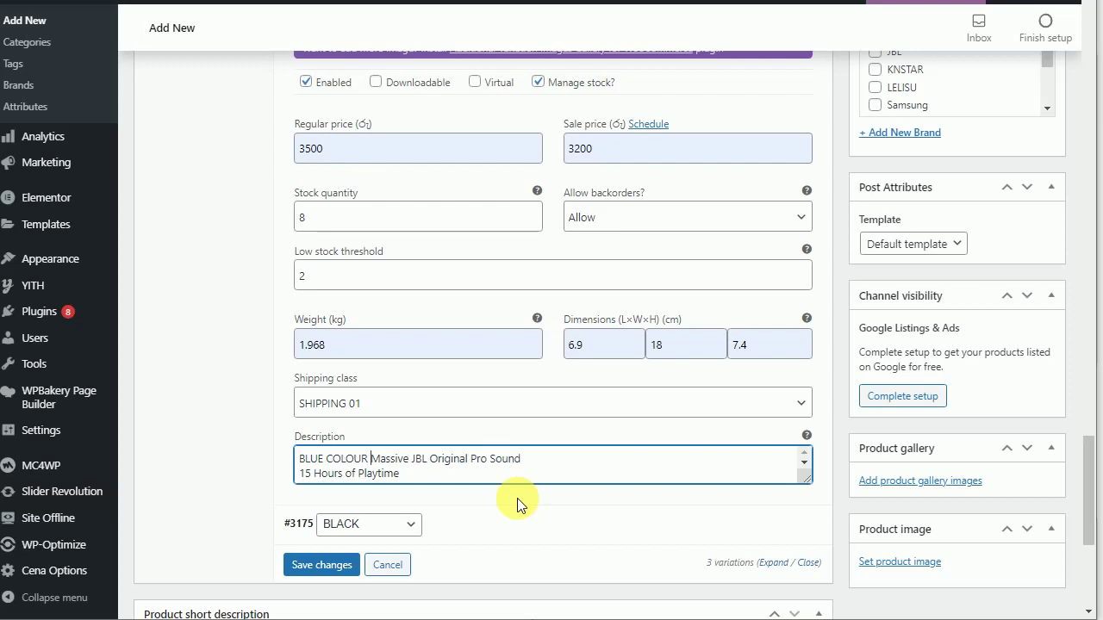
Expand the BLACK variation and set JBL-EXTREAM-BLACK.jpg from the media library as its image.
{"action": "left_click", "coordinate": [517, 504]}
{"action": "scroll", "coordinate": [509, 487], "scroll_direction": "down", "scroll_amount": 1}
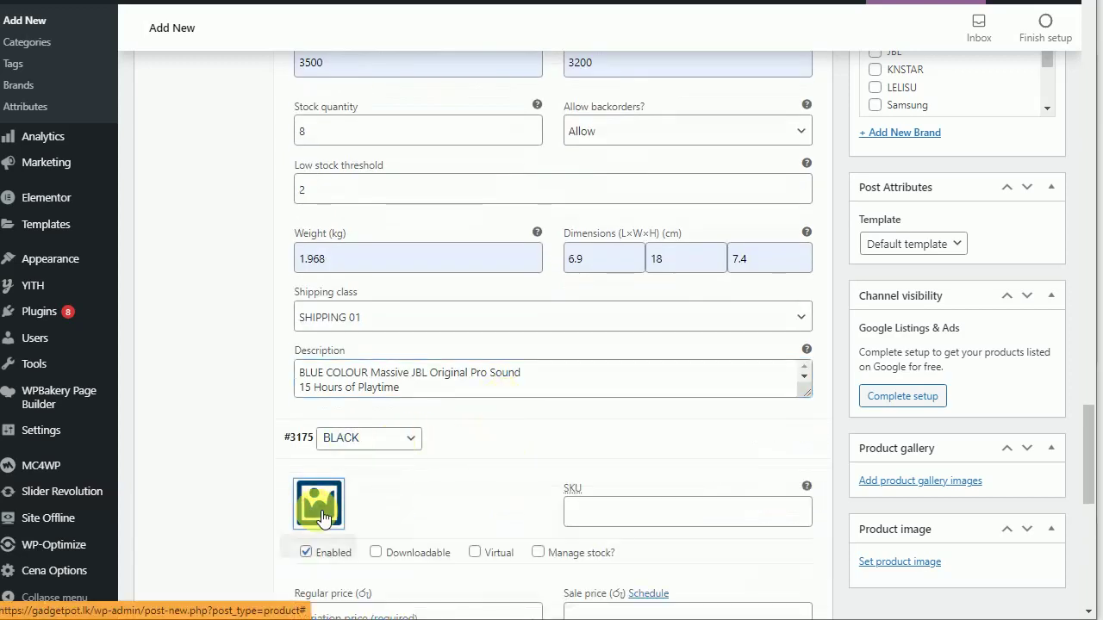
{"action": "left_click", "coordinate": [308, 508]}
{"action": "left_click", "coordinate": [302, 315]}
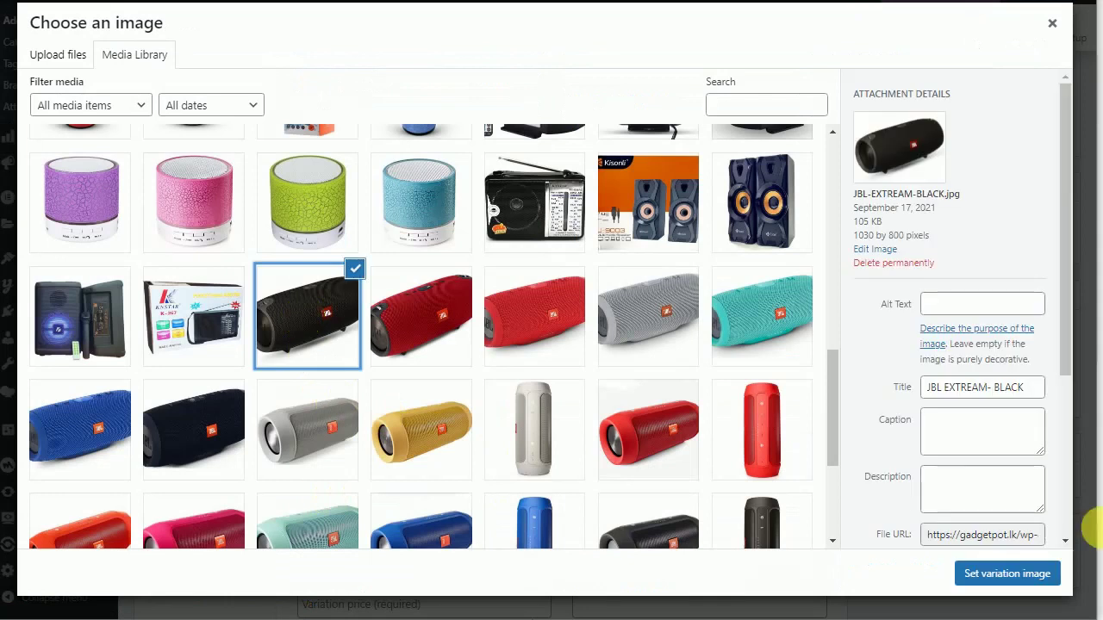
{"action": "left_click", "coordinate": [1027, 584]}
Enter 3dfdfda23 as the BLACK variation's SKU and enable its stock management.
{"action": "scroll", "coordinate": [457, 419], "scroll_direction": "down", "scroll_amount": 2}
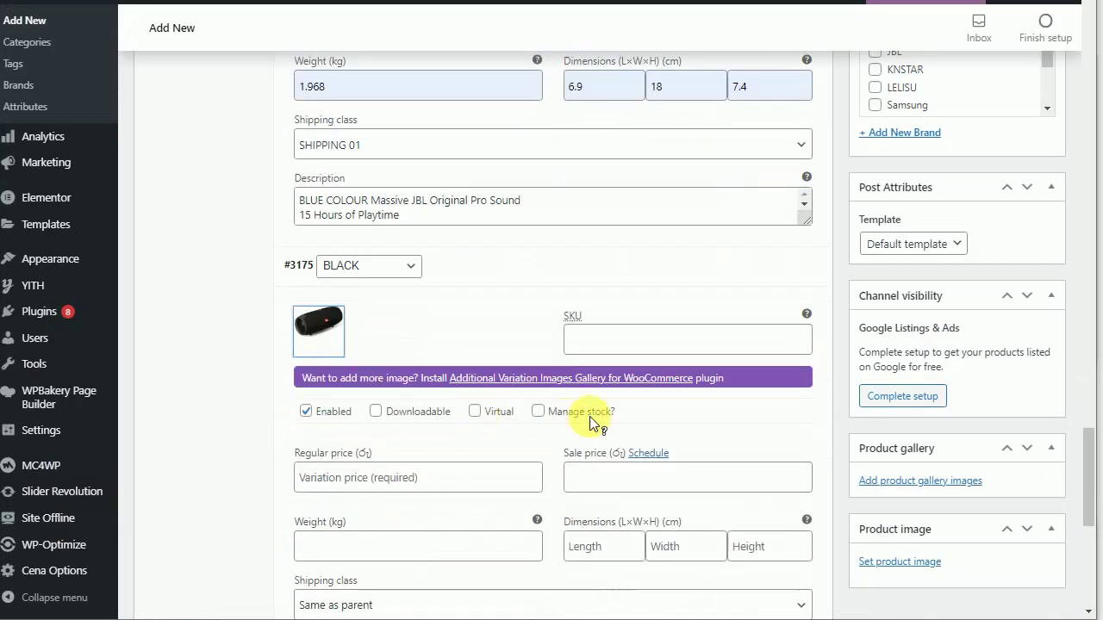
{"action": "left_click", "coordinate": [604, 339]}
{"action": "type", "text": "3dfdfda23"}
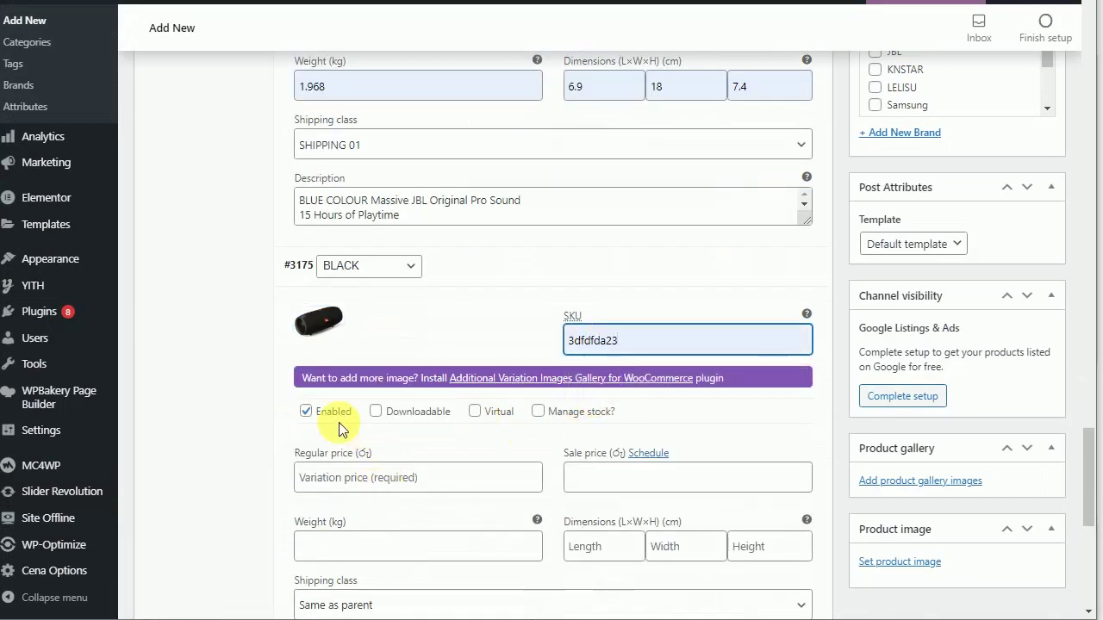
{"action": "left_click", "coordinate": [535, 412]}
Set the BLACK variation's regular price to 3500 and its sale price to 2800.
{"action": "scroll", "coordinate": [394, 423], "scroll_direction": "down", "scroll_amount": 1}
{"action": "left_click", "coordinate": [394, 391]}
{"action": "left_click", "coordinate": [364, 431]}
{"action": "left_click", "coordinate": [604, 395]}
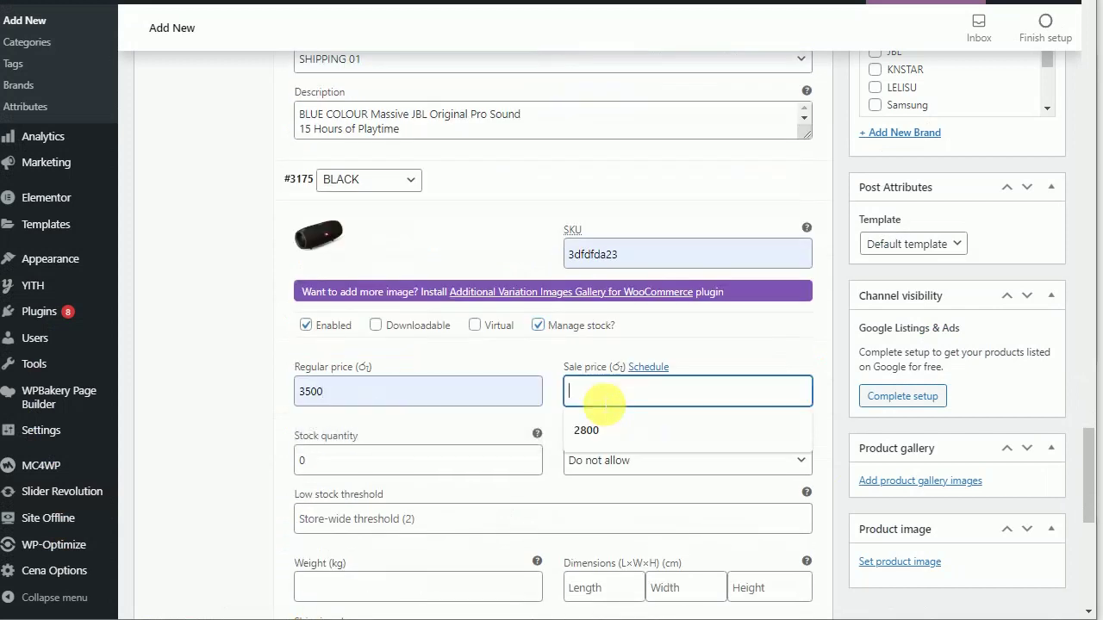
{"action": "left_click", "coordinate": [598, 433]}
Set the BLACK variation's stock quantity to 9, allow backorders and set the low stock threshold to 2.
{"action": "left_click_drag", "start_coordinate": [384, 465], "coordinate": [218, 463]}
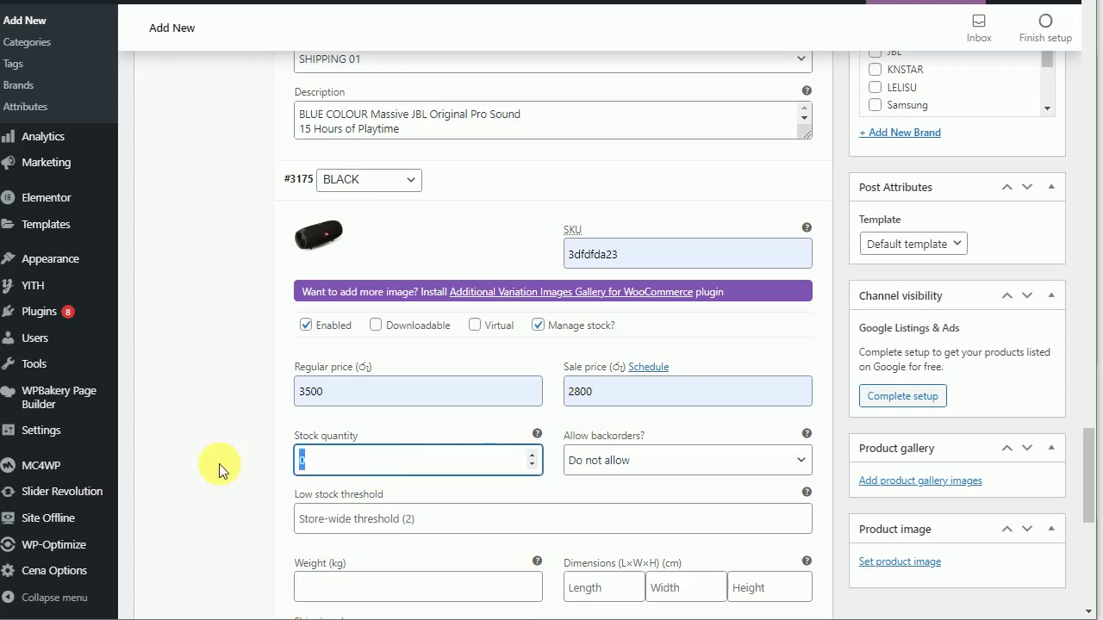
{"action": "type", "text": "9"}
{"action": "left_click", "coordinate": [616, 466]}
{"action": "left_click", "coordinate": [583, 514]}
{"action": "left_click", "coordinate": [438, 529]}
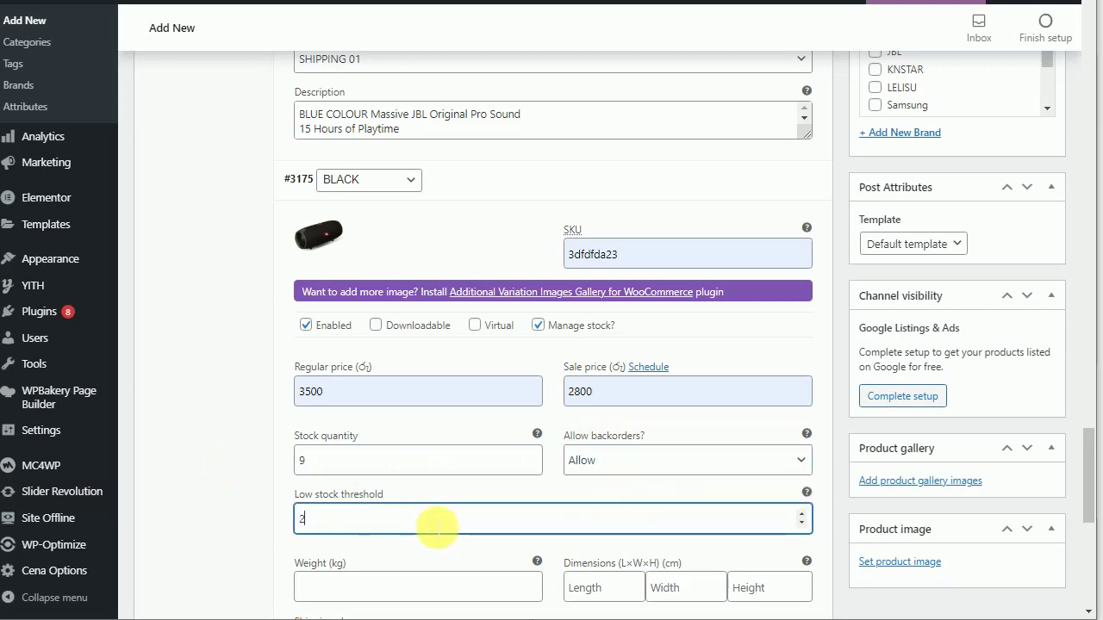
{"action": "type", "text": "2"}
Set the BLACK variation's weight to 1.968 kg, dimensions to 6.9 × 18 × 7.4 cm and shipping class to SHIPPING 01.
{"action": "scroll", "coordinate": [431, 523], "scroll_direction": "down", "scroll_amount": 3}
{"action": "left_click", "coordinate": [389, 412]}
{"action": "left_click", "coordinate": [361, 461]}
{"action": "left_click", "coordinate": [591, 414]}
{"action": "left_click", "coordinate": [583, 453]}
{"action": "left_click", "coordinate": [690, 415]}
{"action": "left_click", "coordinate": [675, 457]}
{"action": "left_click", "coordinate": [770, 416]}
{"action": "left_click", "coordinate": [743, 455]}
{"action": "left_click", "coordinate": [383, 474]}
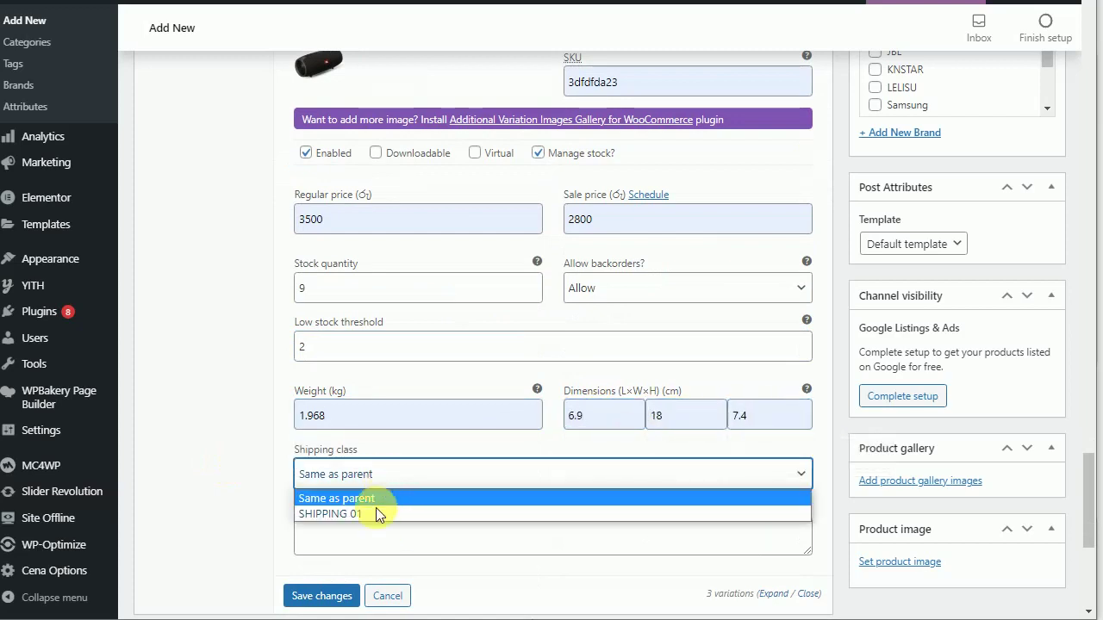
{"action": "left_click", "coordinate": [372, 513]}
Paste the feature text into the BLACK variation's description and prefix it so the first line reads "BLACK Massive JBL Original Pro Sound".
{"action": "left_click", "coordinate": [370, 532]}
{"action": "key", "text": "ctrl+v"}
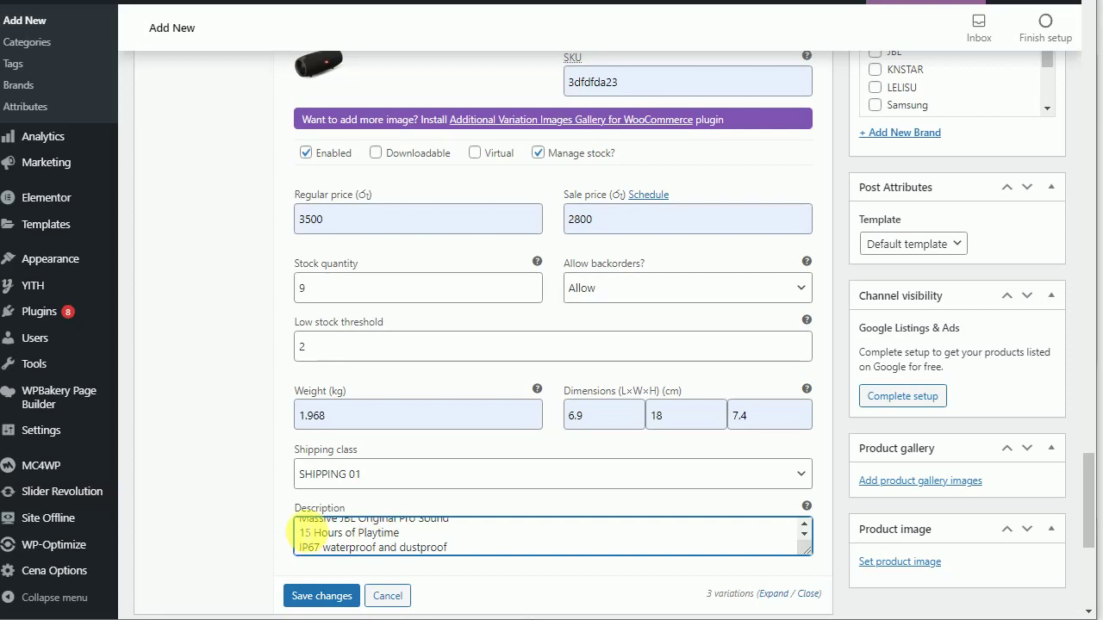
{"action": "key", "text": "ctrl+Home"}
{"action": "type", "text": "b"}
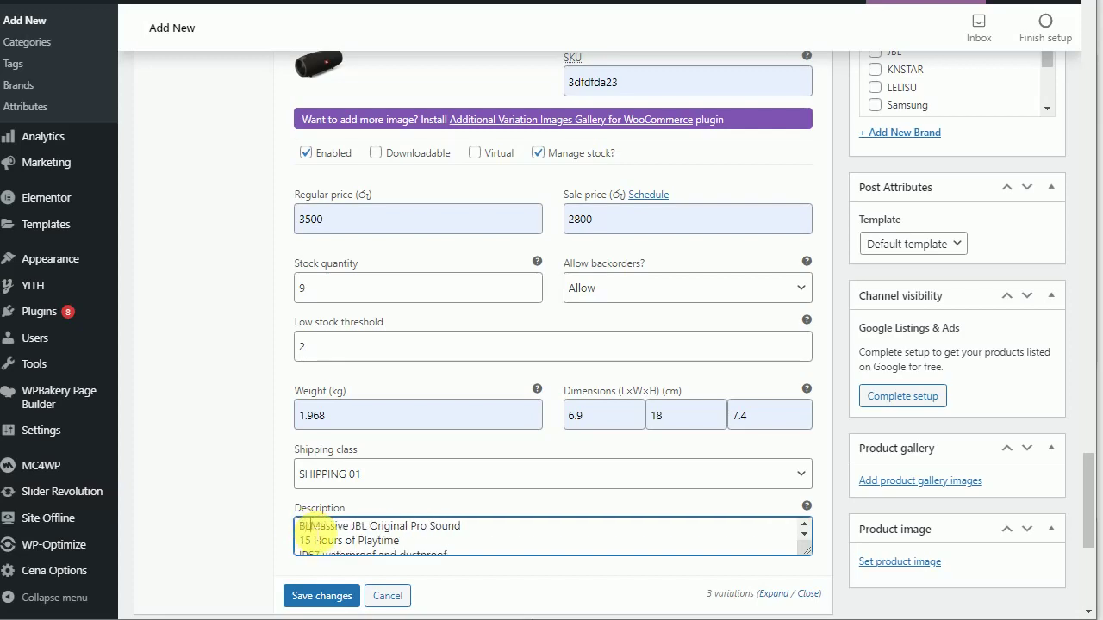
{"action": "scroll", "coordinate": [439, 431], "scroll_direction": "down", "scroll_amount": 2}
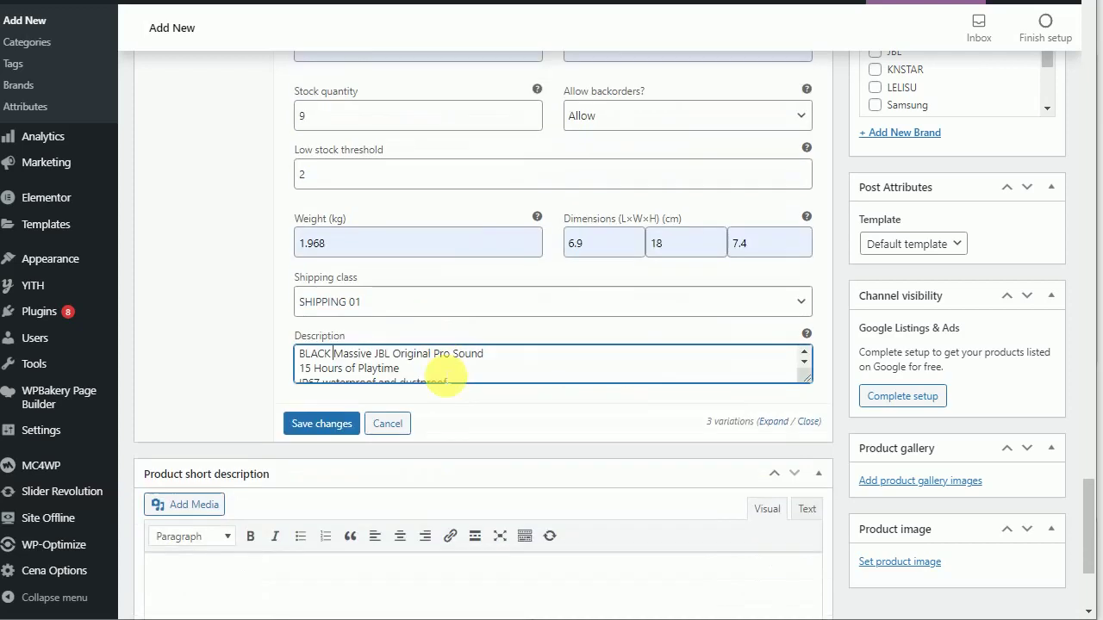
Paste the copied bulleted list of speaker features into the product short description.
{"action": "scroll", "coordinate": [591, 474], "scroll_direction": "down", "scroll_amount": 2}
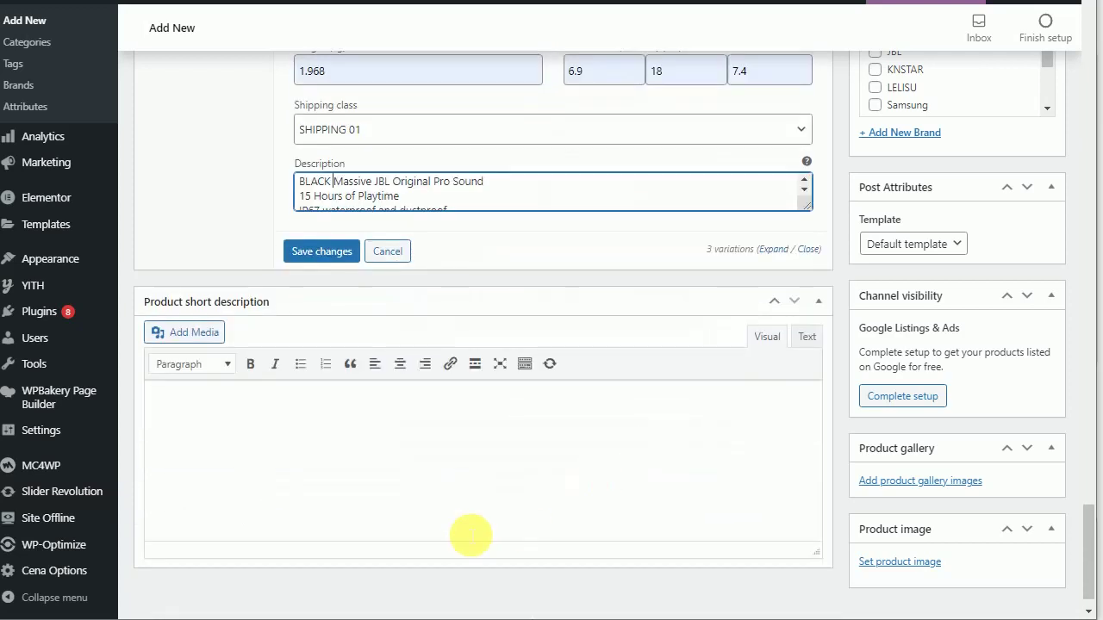
{"action": "left_click", "coordinate": [221, 410]}
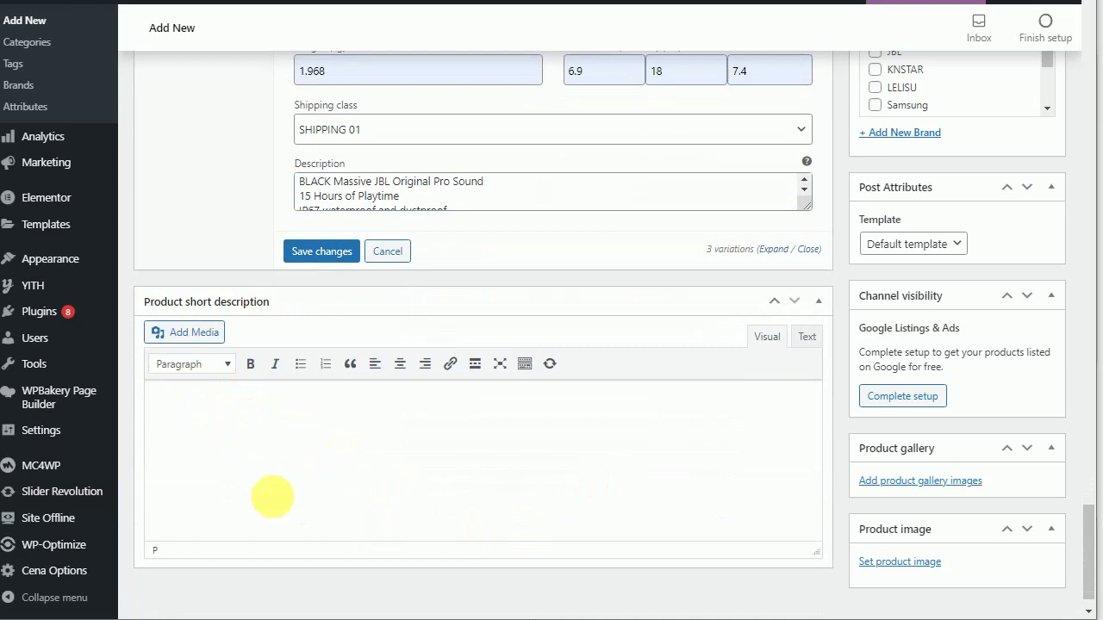
{"action": "key", "text": "ctrl+v"}
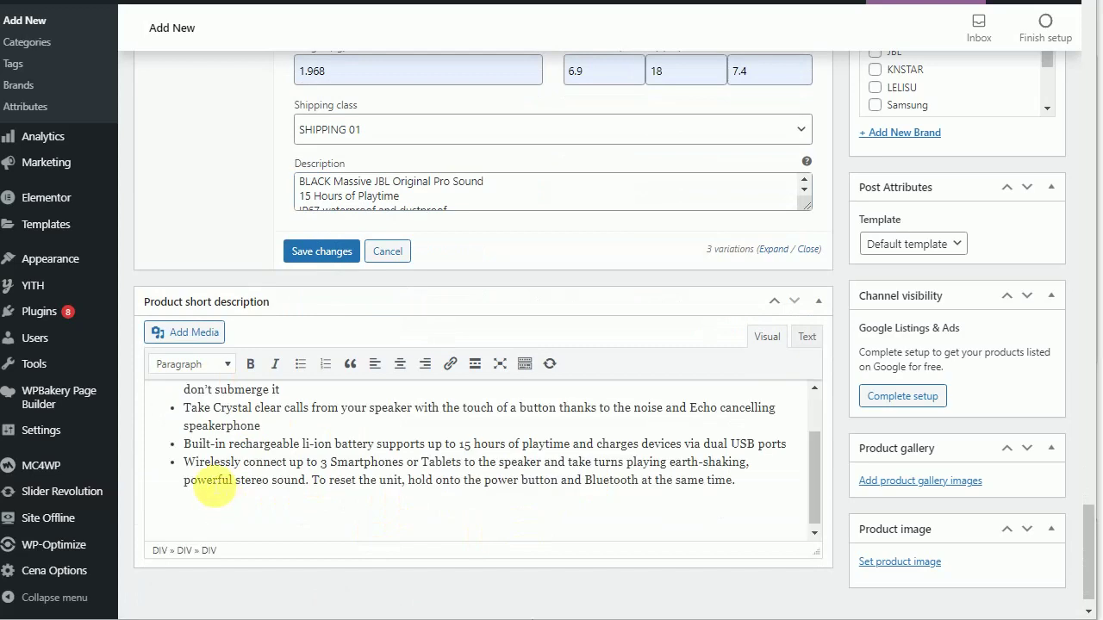
{"action": "scroll", "coordinate": [250, 456], "scroll_direction": "up", "scroll_amount": 3}
Add the line "UNSTOPPABLE 15 HRS FUN WITH PORTABLE SPEAKER FROM JBL" above the bulleted list in the short description.
{"action": "left_click", "coordinate": [184, 401]}
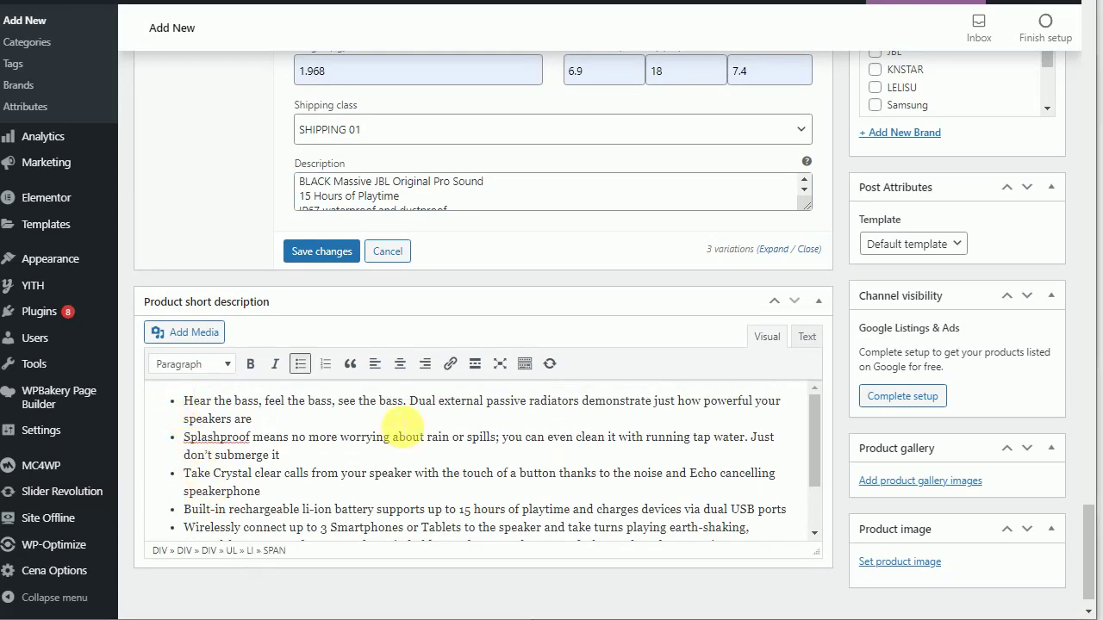
{"action": "key", "text": "Return"}
{"action": "key", "text": "Return"}
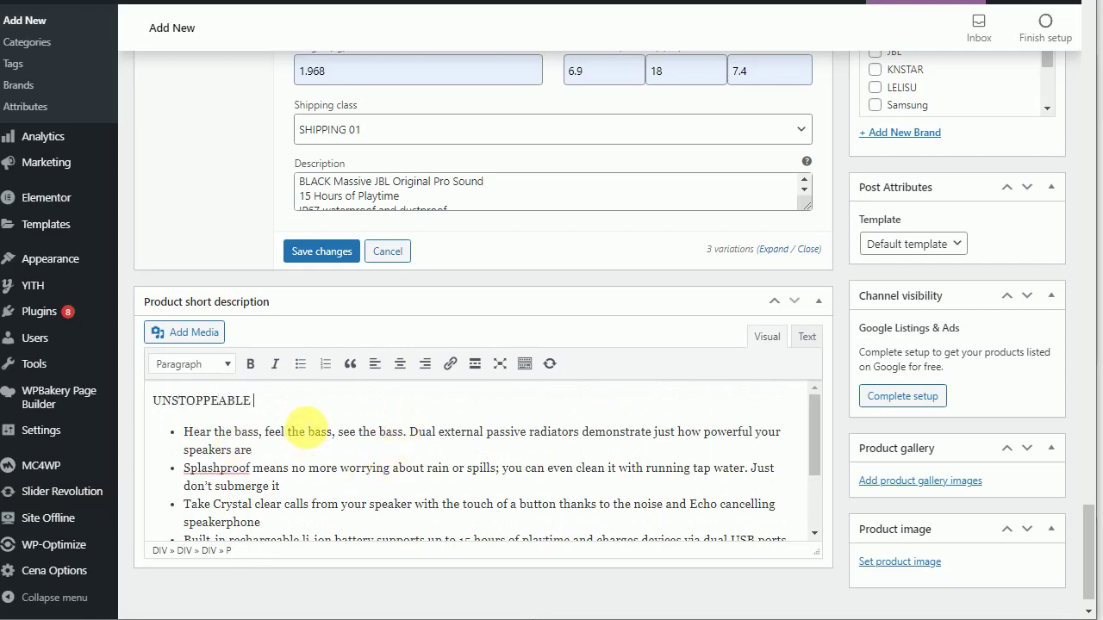
{"action": "type", "text": "15 HRS FUN WITH PORTABLE SPEAKER FROM JBL"}
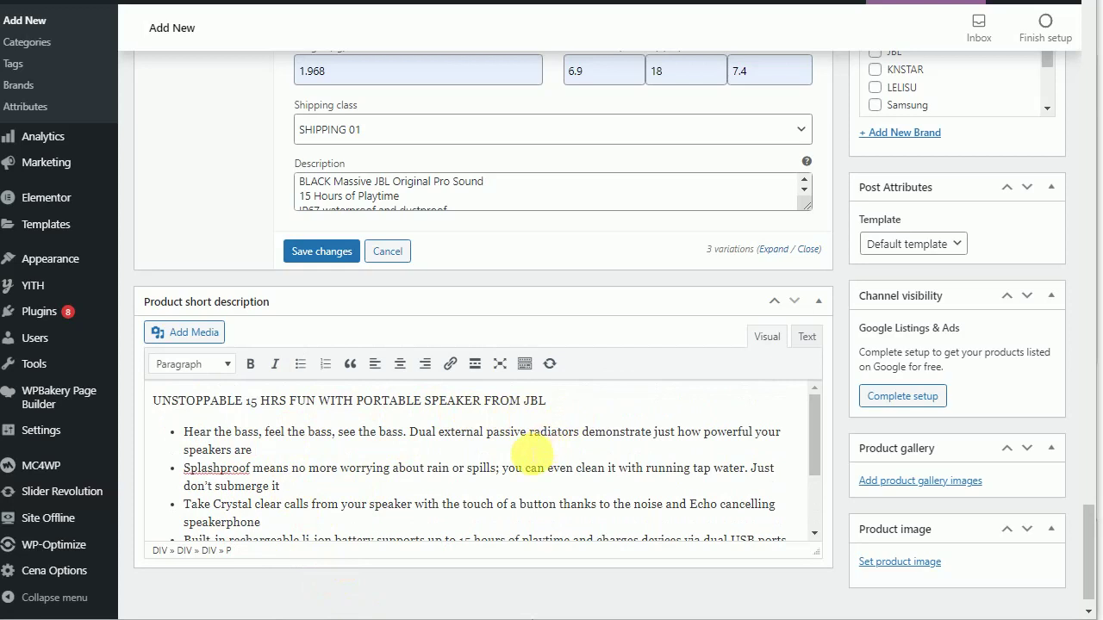
{"action": "scroll", "coordinate": [521, 431], "scroll_direction": "down", "scroll_amount": 2}
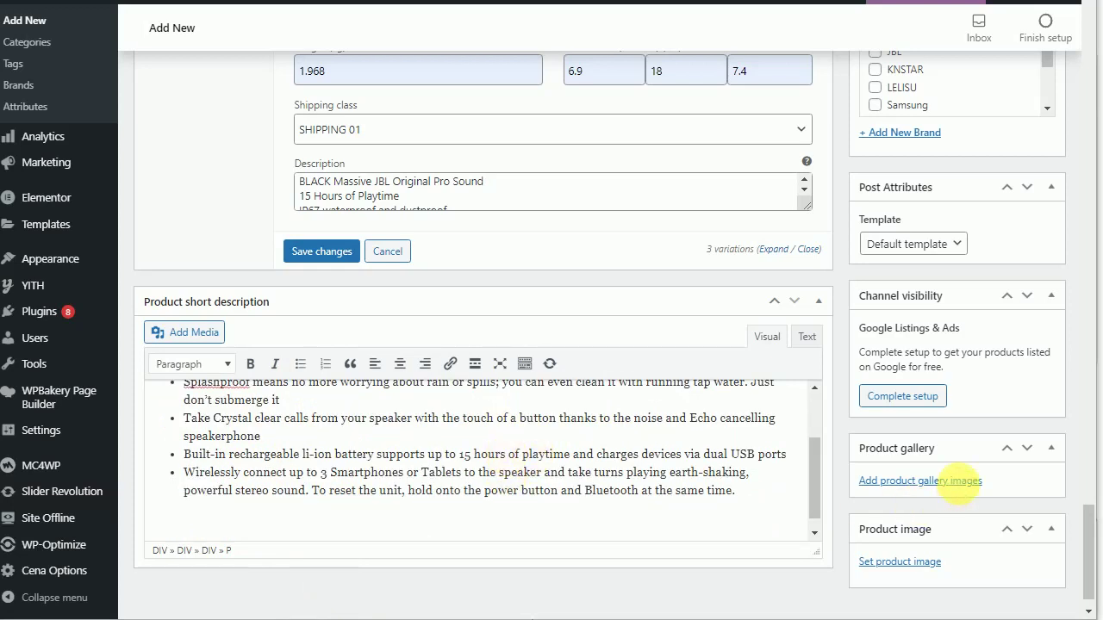
Look through the available product categories for ones that suit the speaker.
{"action": "scroll", "coordinate": [959, 339], "scroll_direction": "up", "scroll_amount": 7}
{"action": "scroll", "coordinate": [959, 339], "scroll_direction": "up", "scroll_amount": 15}
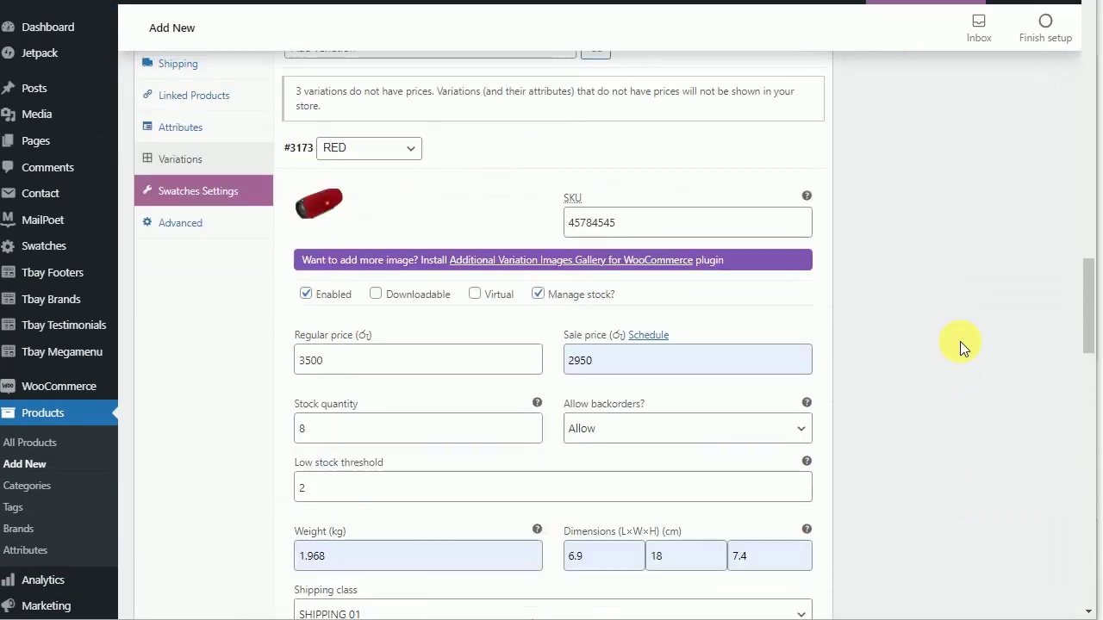
{"action": "scroll", "coordinate": [960, 341], "scroll_direction": "up", "scroll_amount": 10}
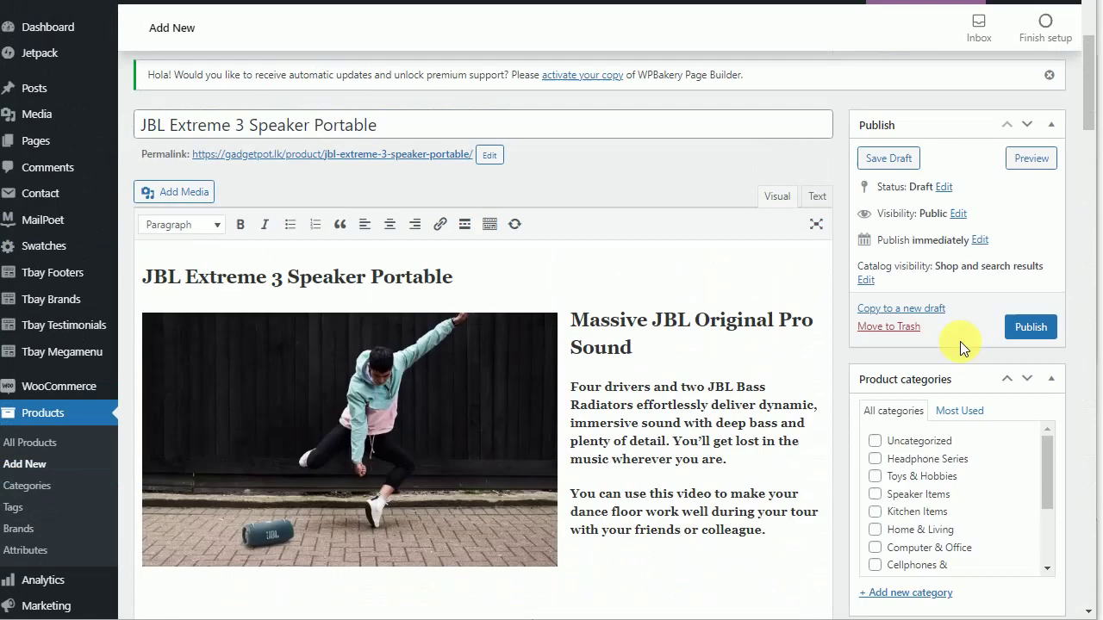
{"action": "scroll", "coordinate": [959, 341], "scroll_direction": "down", "scroll_amount": 3}
{"action": "scroll", "coordinate": [959, 341], "scroll_direction": "down", "scroll_amount": 3}
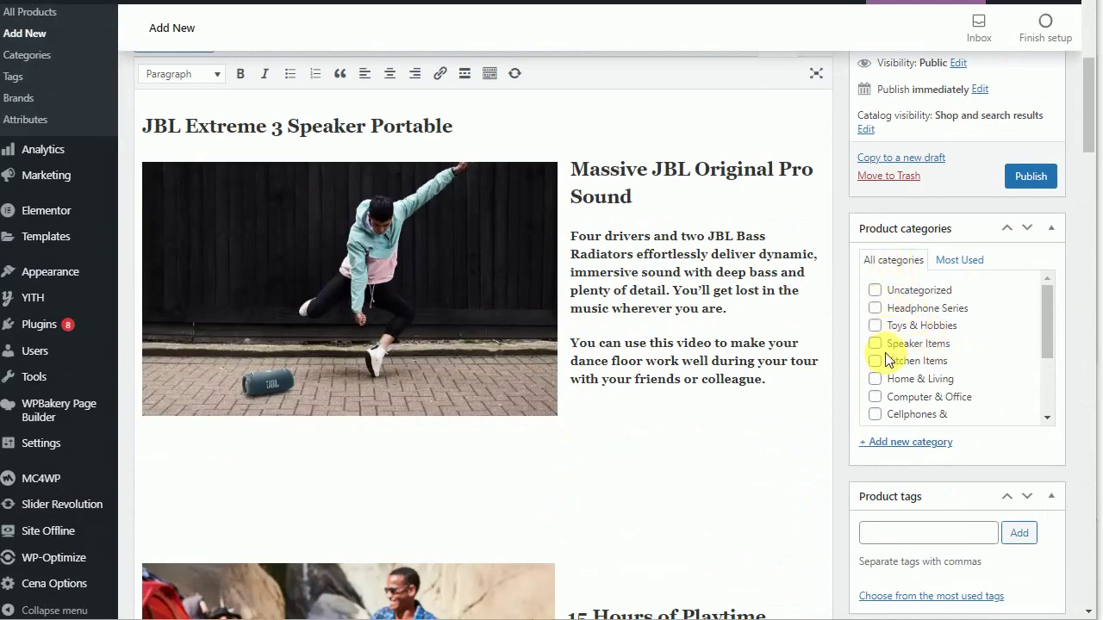
{"action": "scroll", "coordinate": [885, 351], "scroll_direction": "down", "scroll_amount": 1}
{"action": "scroll", "coordinate": [879, 355], "scroll_direction": "up", "scroll_amount": 1}
{"action": "scroll", "coordinate": [893, 353], "scroll_direction": "down", "scroll_amount": 1}
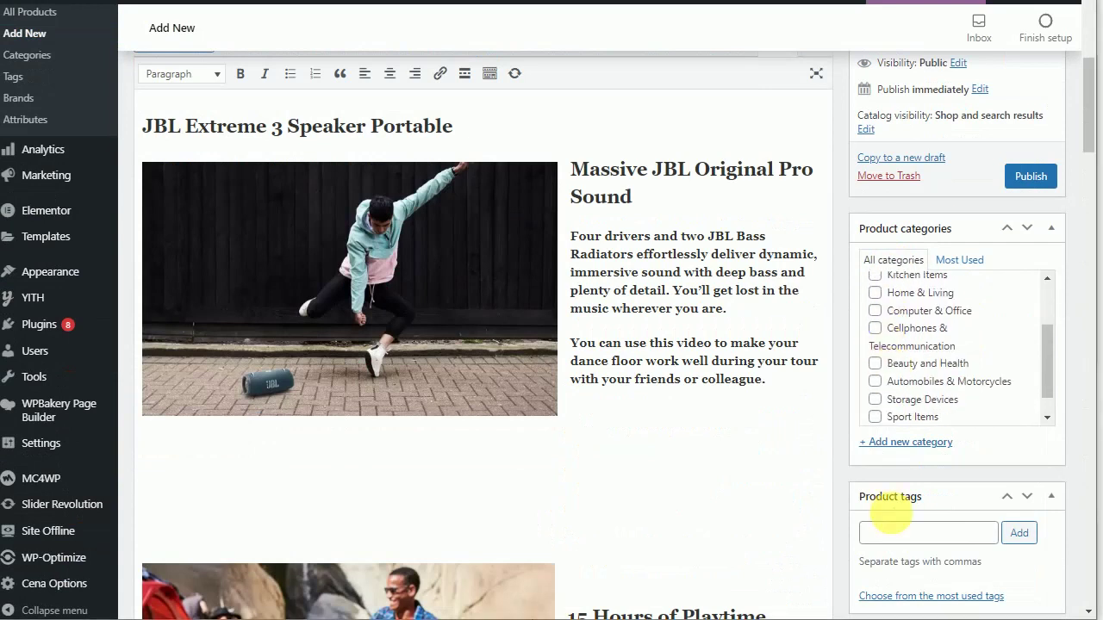
Add the product tags JBL, speaker and PORTABLE.
{"action": "left_click", "coordinate": [903, 536]}
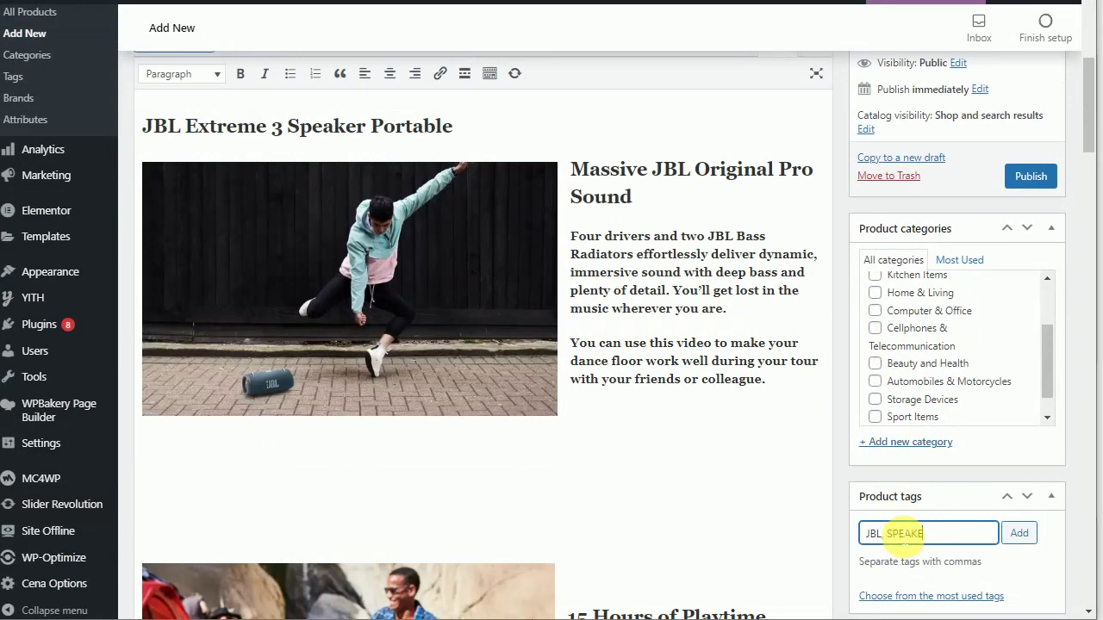
{"action": "type", "text": "JBL, SPEAKER,"}
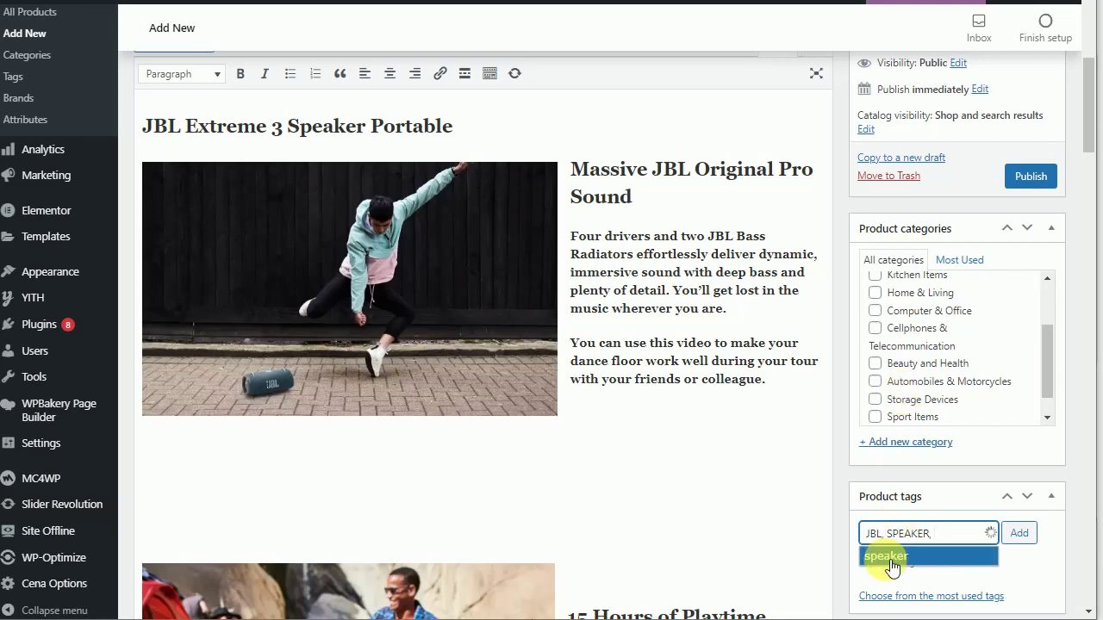
{"action": "left_click", "coordinate": [892, 557]}
{"action": "left_click", "coordinate": [932, 534]}
{"action": "key", "text": "BackSpace"}
{"action": "key", "text": "BackSpace"}
{"action": "key", "text": "BackSpace"}
{"action": "key", "text": "BackSpace"}
{"action": "key", "text": "BackSpace"}
{"action": "key", "text": "BackSpace"}
{"action": "key", "text": "BackSpace"}
{"action": "key", "text": "BackSpace"}
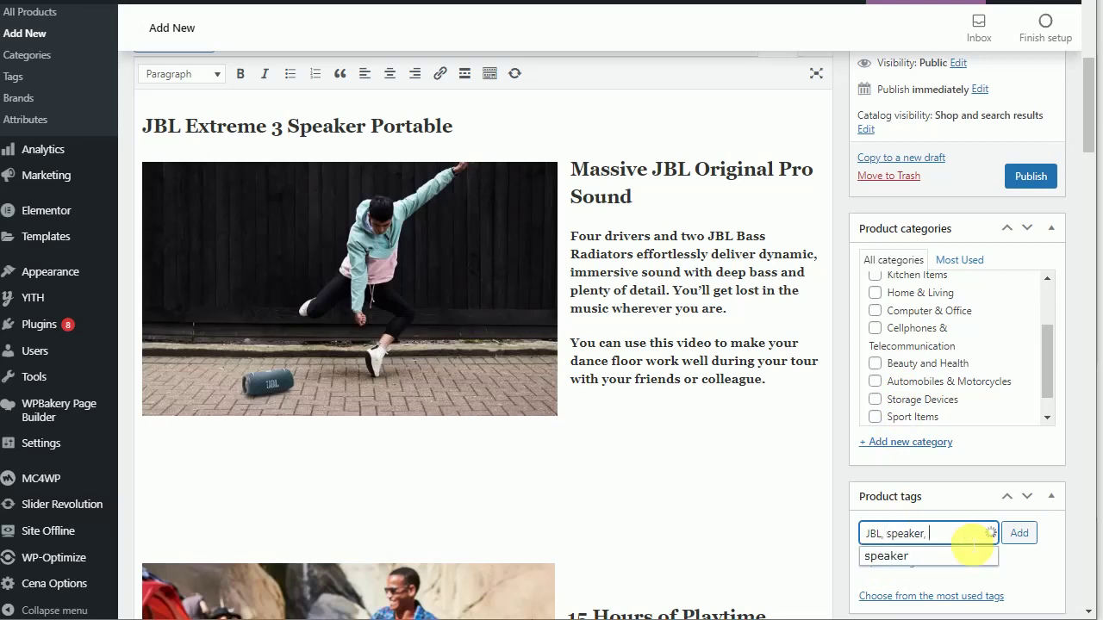
{"action": "type", "text": "PORTABLE"}
{"action": "left_click", "coordinate": [1037, 537]}
Assign the JBL brand to the product.
{"action": "scroll", "coordinate": [1012, 564], "scroll_direction": "down", "scroll_amount": 2}
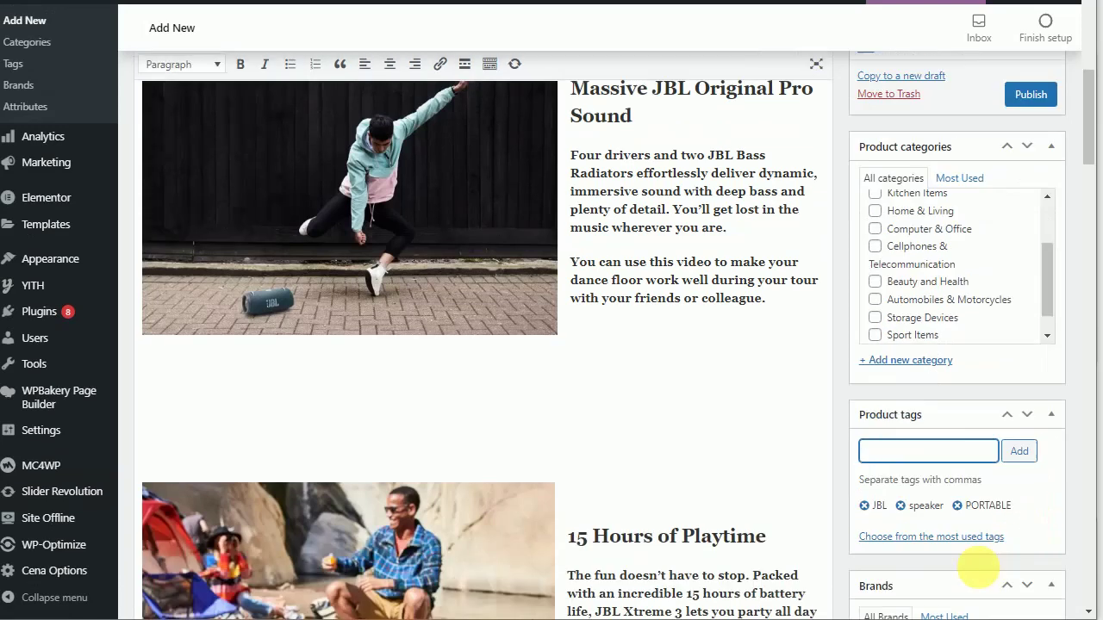
{"action": "scroll", "coordinate": [973, 540], "scroll_direction": "down", "scroll_amount": 3}
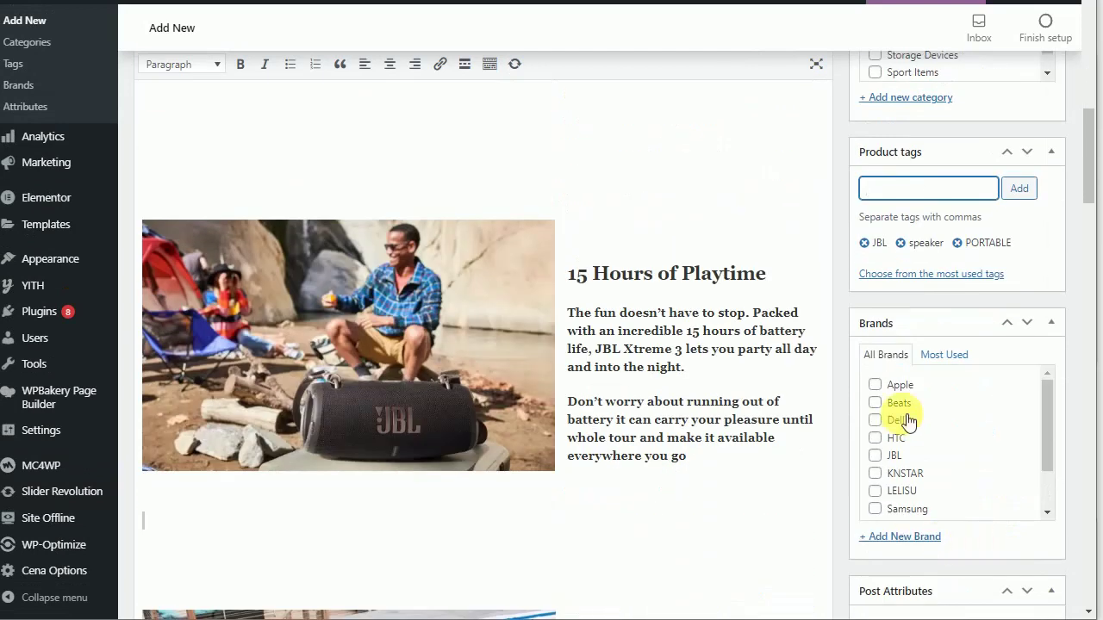
{"action": "left_click", "coordinate": [875, 456]}
{"action": "scroll", "coordinate": [937, 488], "scroll_direction": "down", "scroll_amount": 1}
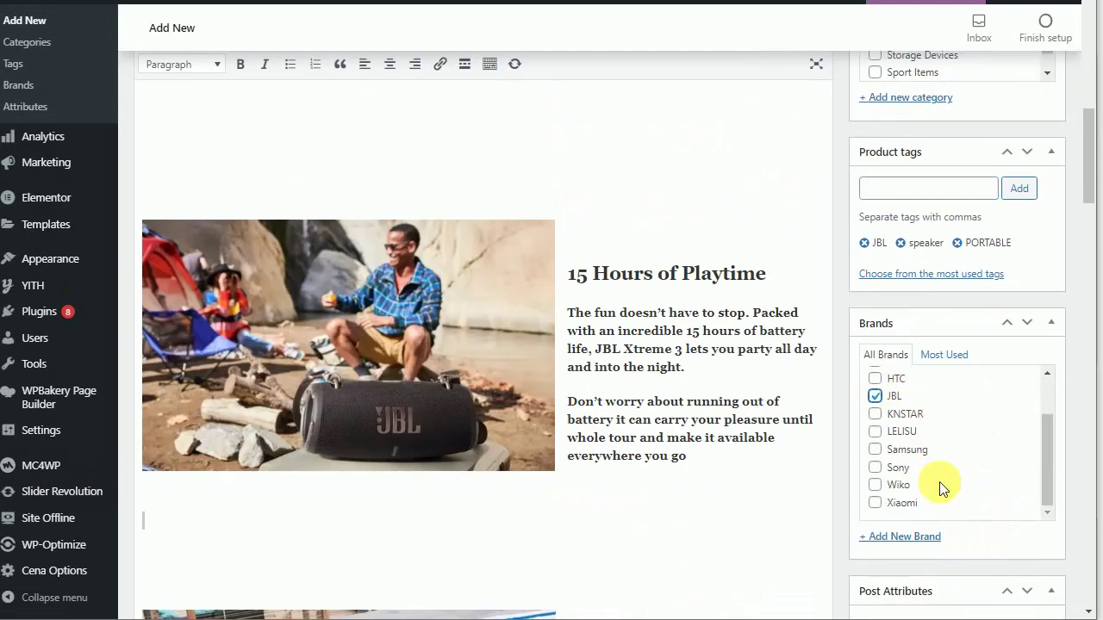
Review the product's tags, brand, template, channel visibility and image settings.
{"action": "scroll", "coordinate": [990, 485], "scroll_direction": "down", "scroll_amount": 2}
{"action": "scroll", "coordinate": [1013, 482], "scroll_direction": "down", "scroll_amount": 3}
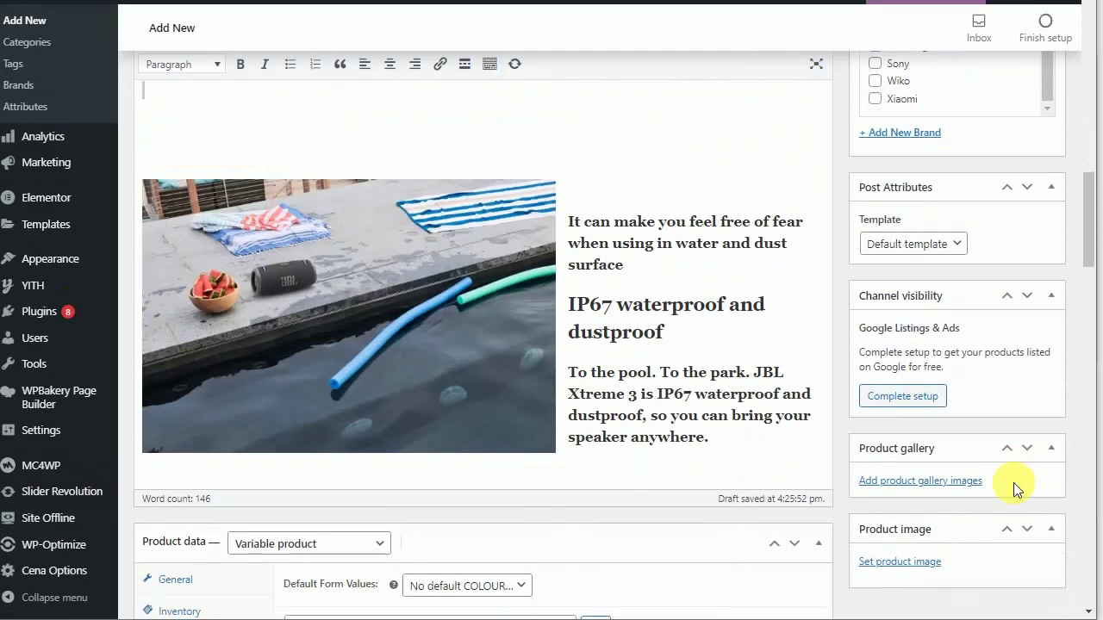
{"action": "scroll", "coordinate": [934, 481], "scroll_direction": "up", "scroll_amount": 10}
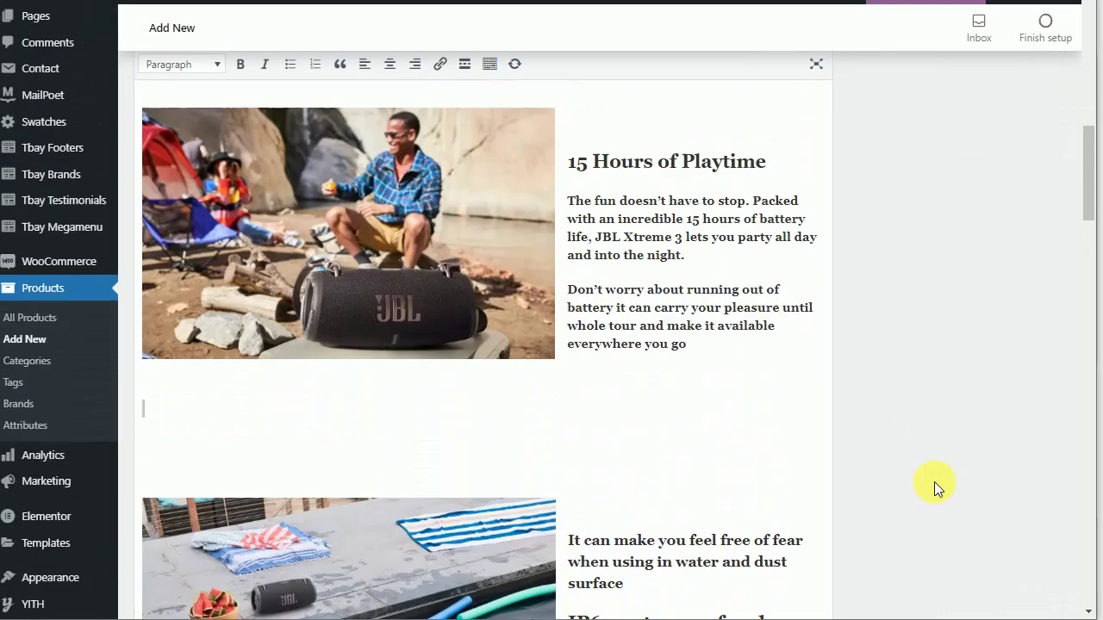
{"action": "scroll", "coordinate": [941, 490], "scroll_direction": "up", "scroll_amount": 5}
{"action": "scroll", "coordinate": [941, 490], "scroll_direction": "down", "scroll_amount": 9}
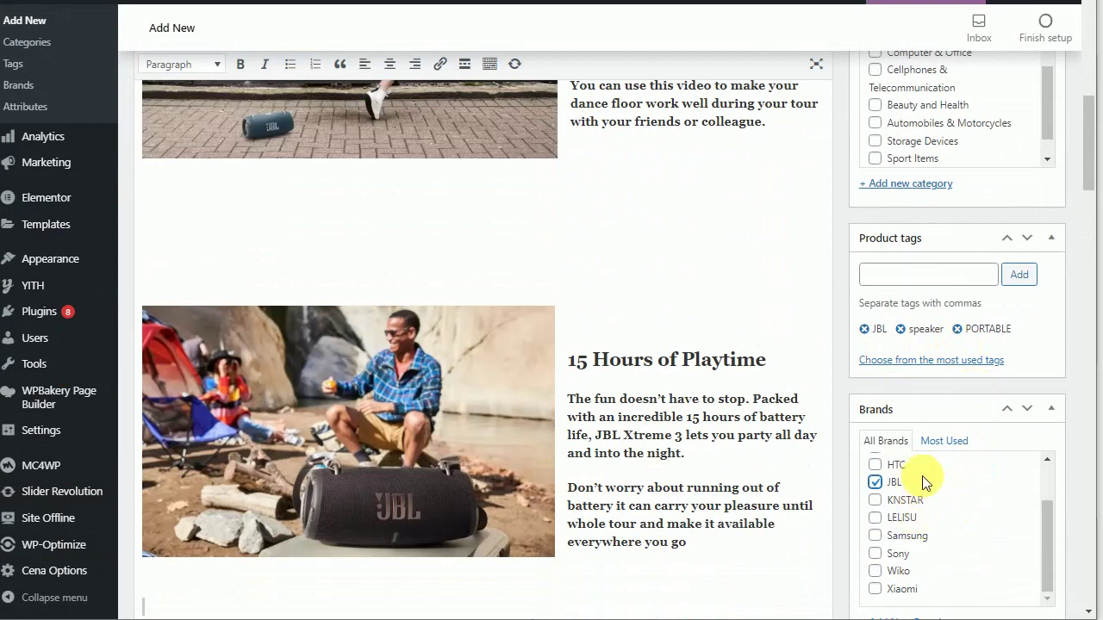
{"action": "scroll", "coordinate": [943, 485], "scroll_direction": "down", "scroll_amount": 2}
{"action": "scroll", "coordinate": [973, 421], "scroll_direction": "down", "scroll_amount": 3}
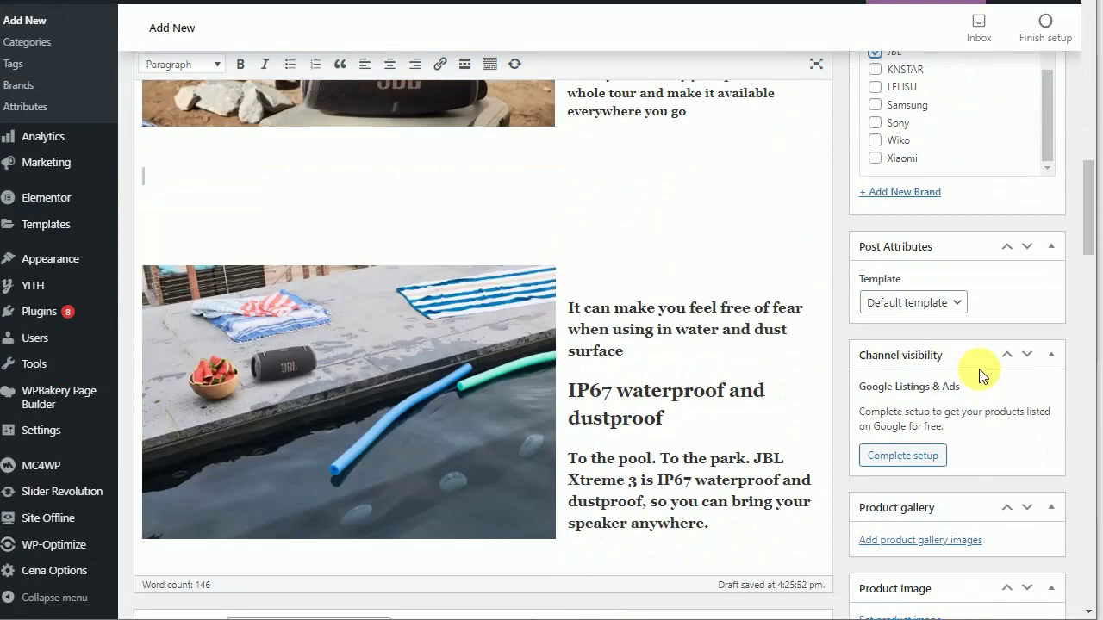
{"action": "scroll", "coordinate": [979, 369], "scroll_direction": "down", "scroll_amount": 2}
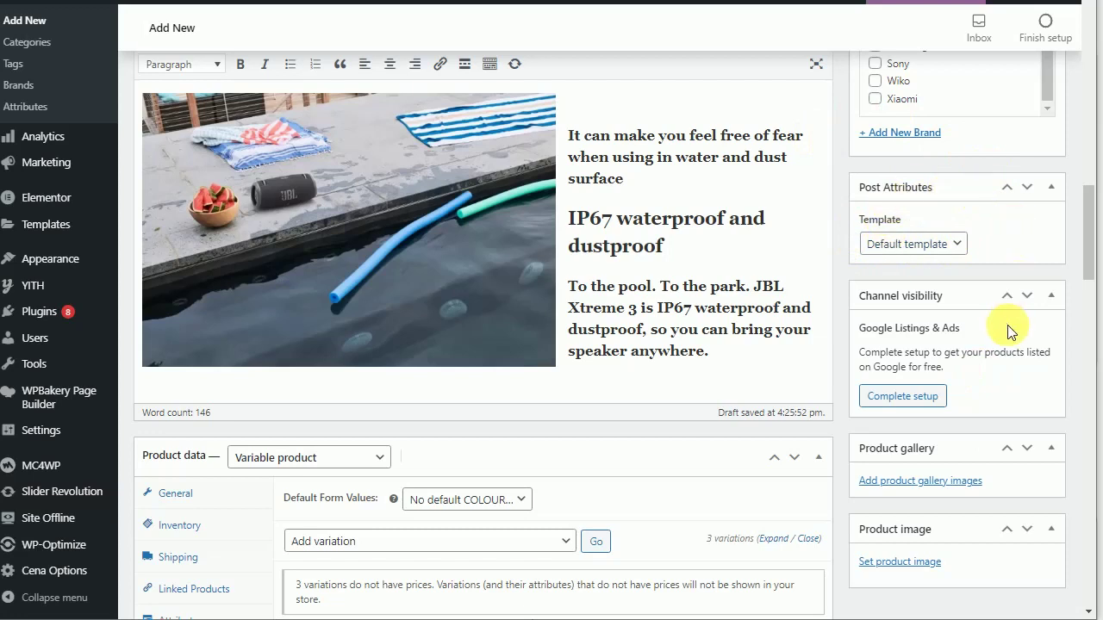
{"action": "scroll", "coordinate": [1003, 340], "scroll_direction": "down", "scroll_amount": 1}
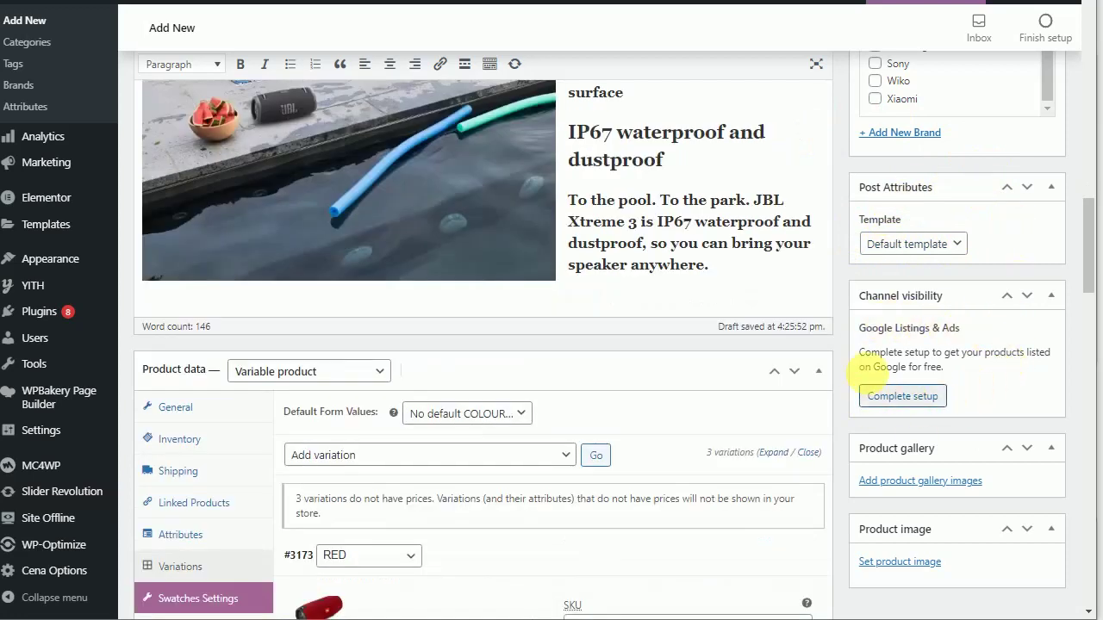
Set Screenshot_8.jpg, the picture of the black JBL speaker with its strap, as the main product image.
{"action": "left_click_drag", "start_coordinate": [1086, 268], "coordinate": [1082, 363]}
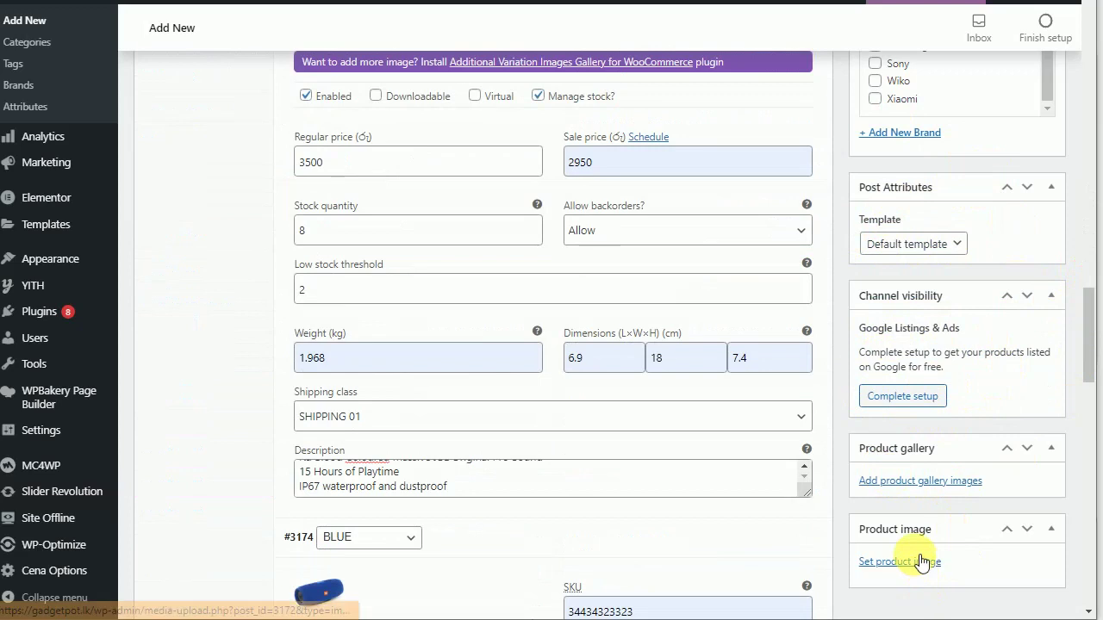
{"action": "scroll", "coordinate": [392, 241], "scroll_direction": "up", "scroll_amount": 2}
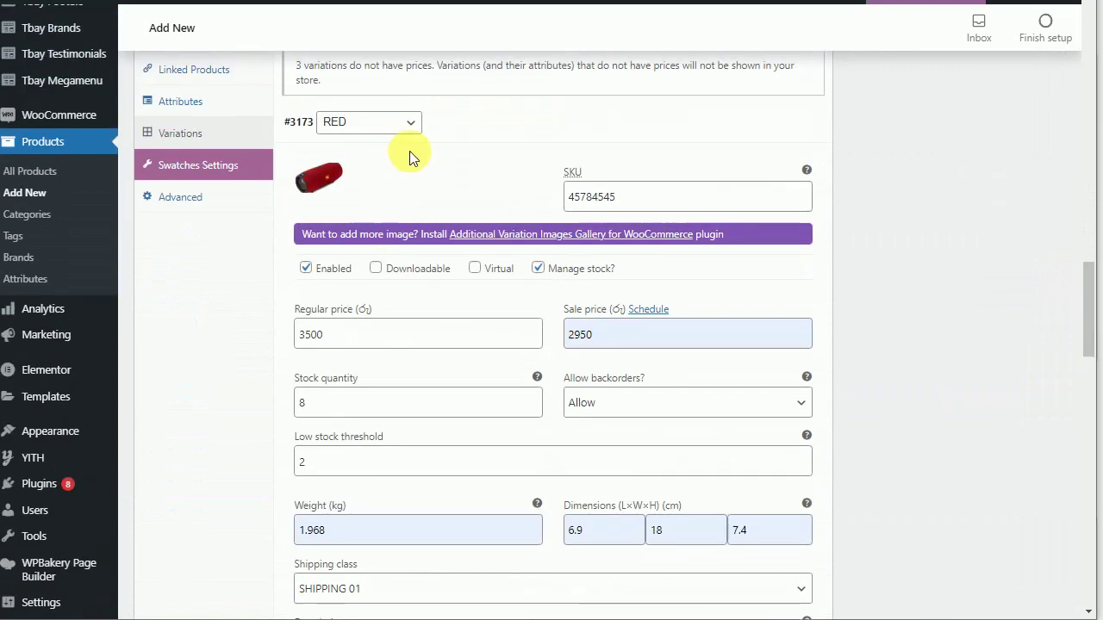
{"action": "scroll", "coordinate": [647, 468], "scroll_direction": "down", "scroll_amount": 3}
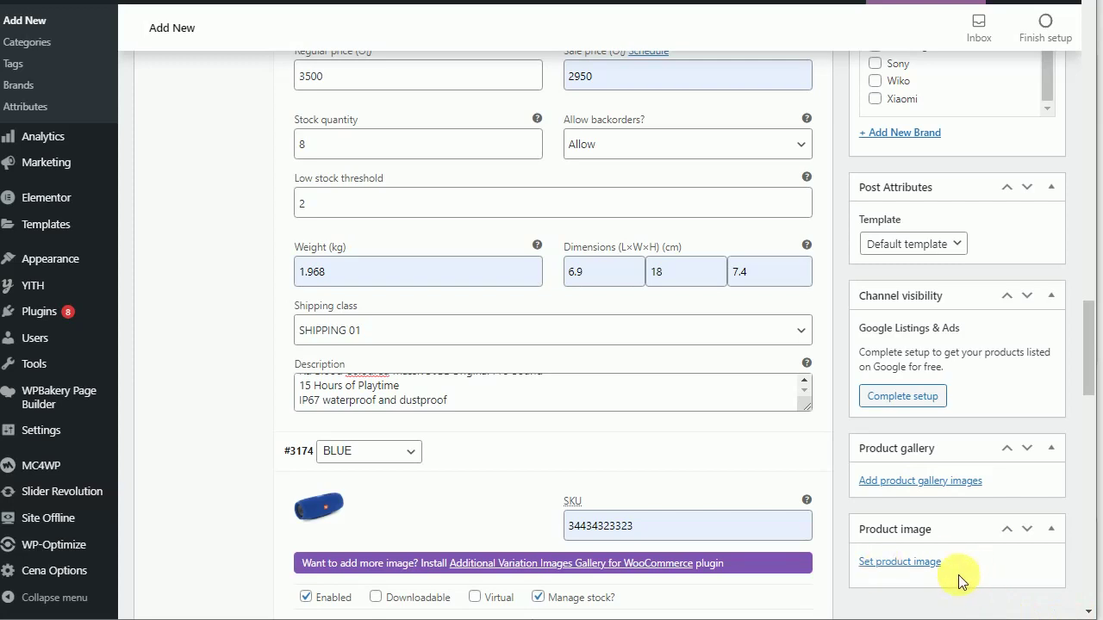
{"action": "left_click", "coordinate": [909, 562]}
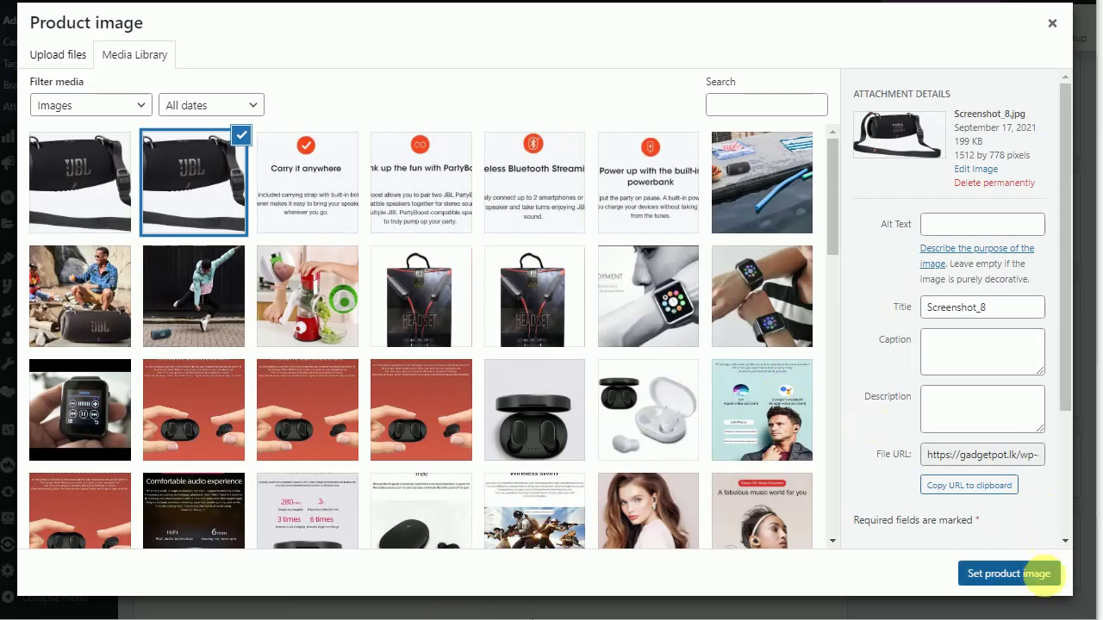
{"action": "key", "text": "Escape"}
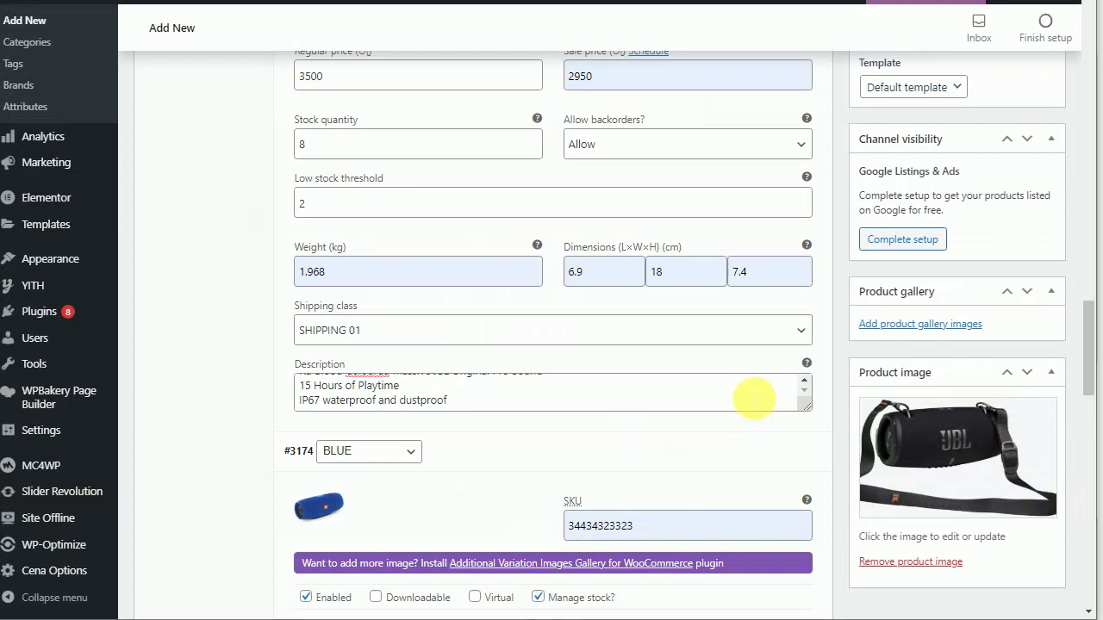
Publish the JBL Extreme 3 Speaker Portable product.
{"action": "scroll", "coordinate": [684, 435], "scroll_direction": "down", "scroll_amount": 5}
{"action": "scroll", "coordinate": [896, 435], "scroll_direction": "up", "scroll_amount": 15}
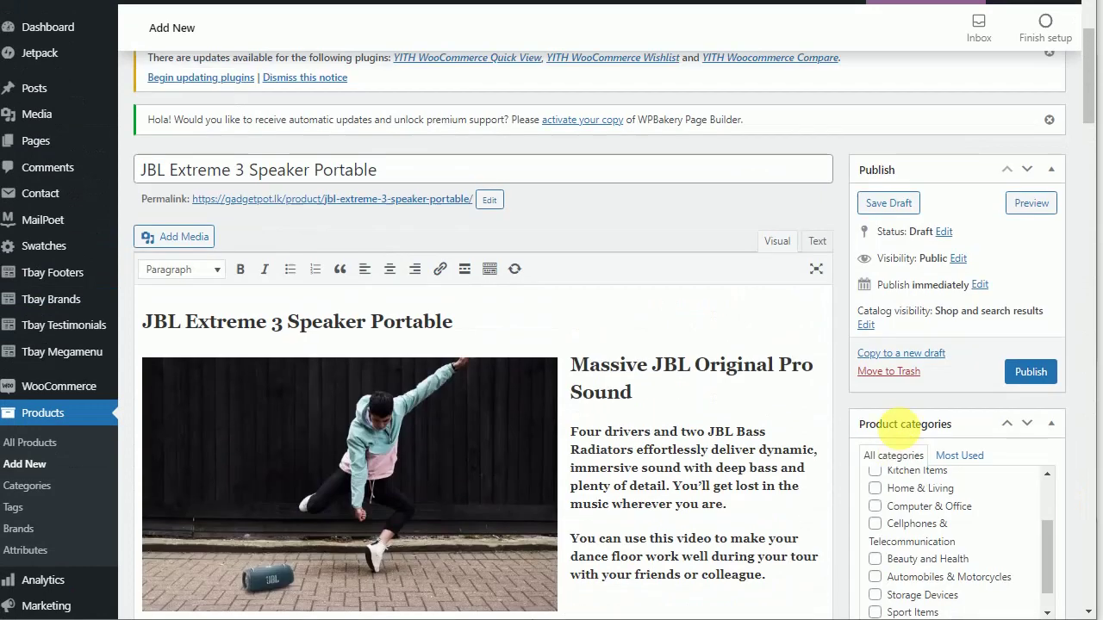
{"action": "scroll", "coordinate": [899, 428], "scroll_direction": "up", "scroll_amount": 3}
{"action": "scroll", "coordinate": [899, 428], "scroll_direction": "down", "scroll_amount": 3}
{"action": "left_click", "coordinate": [1022, 353]}
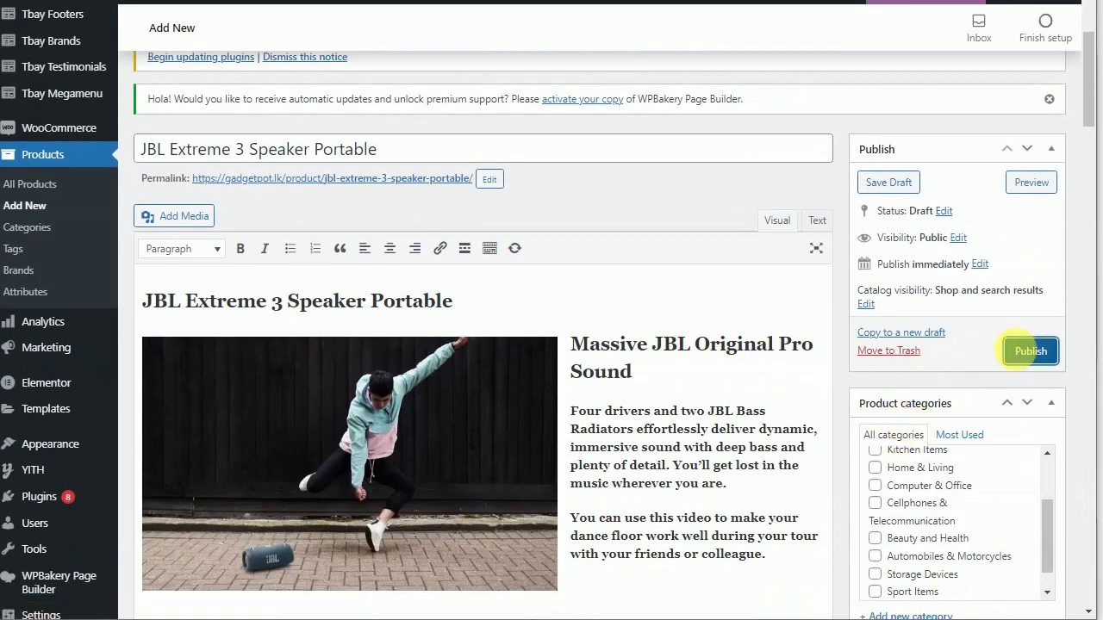
{"action": "left_click", "coordinate": [1023, 356]}
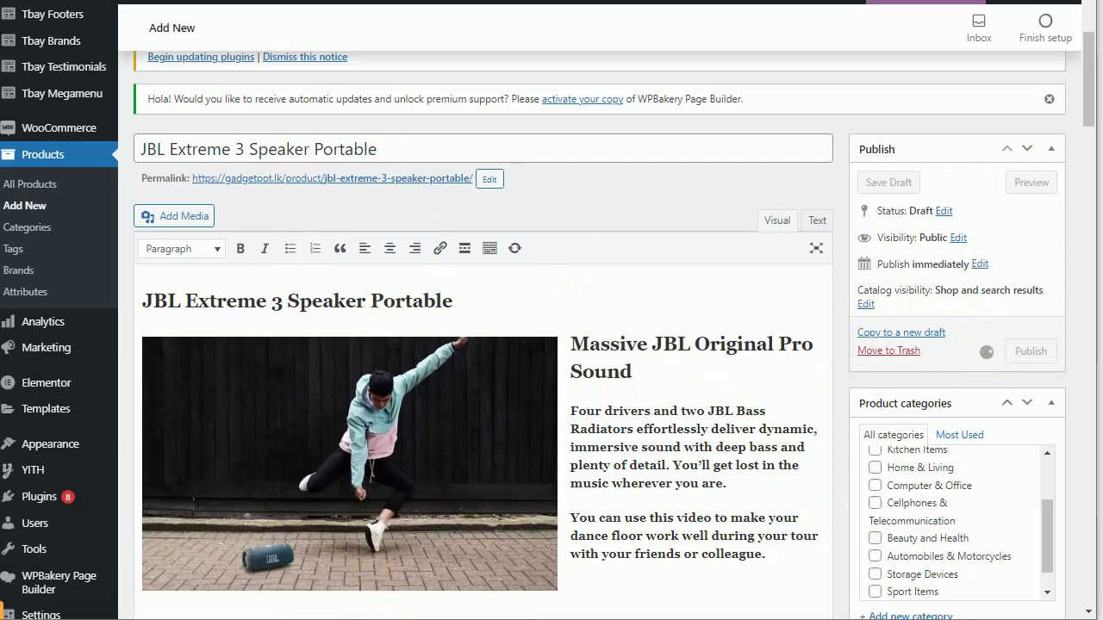
{"action": "scroll", "coordinate": [492, 422], "scroll_direction": "down", "scroll_amount": 1}
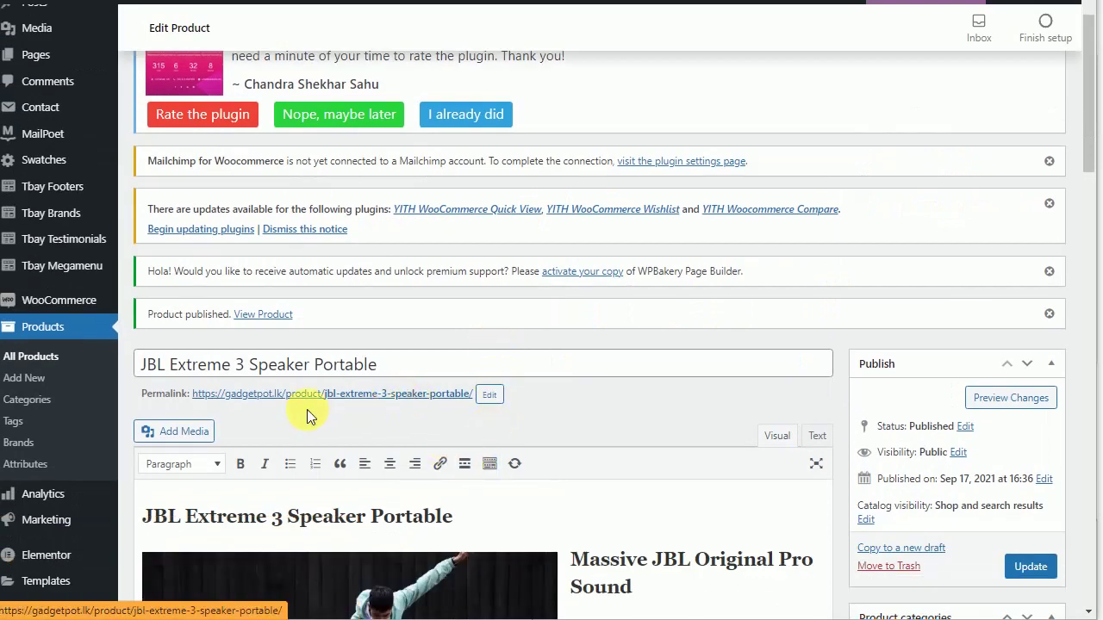
Open the published product's permalink in a new browser tab and examine its title, main image, price range and short description.
{"action": "right_click", "coordinate": [350, 402]}
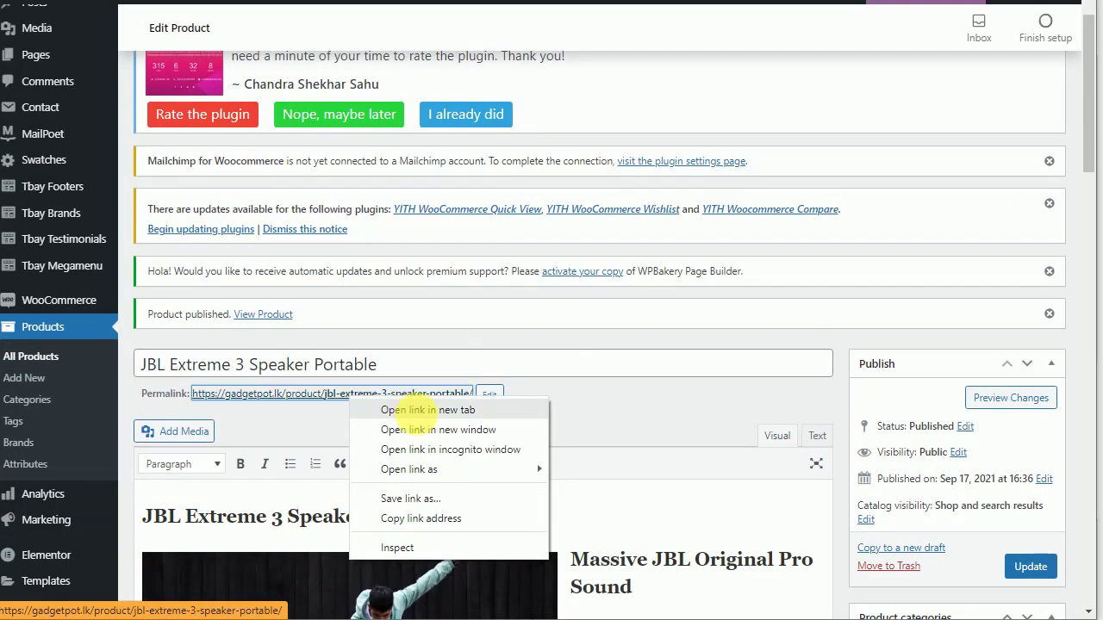
{"action": "left_click", "coordinate": [412, 410]}
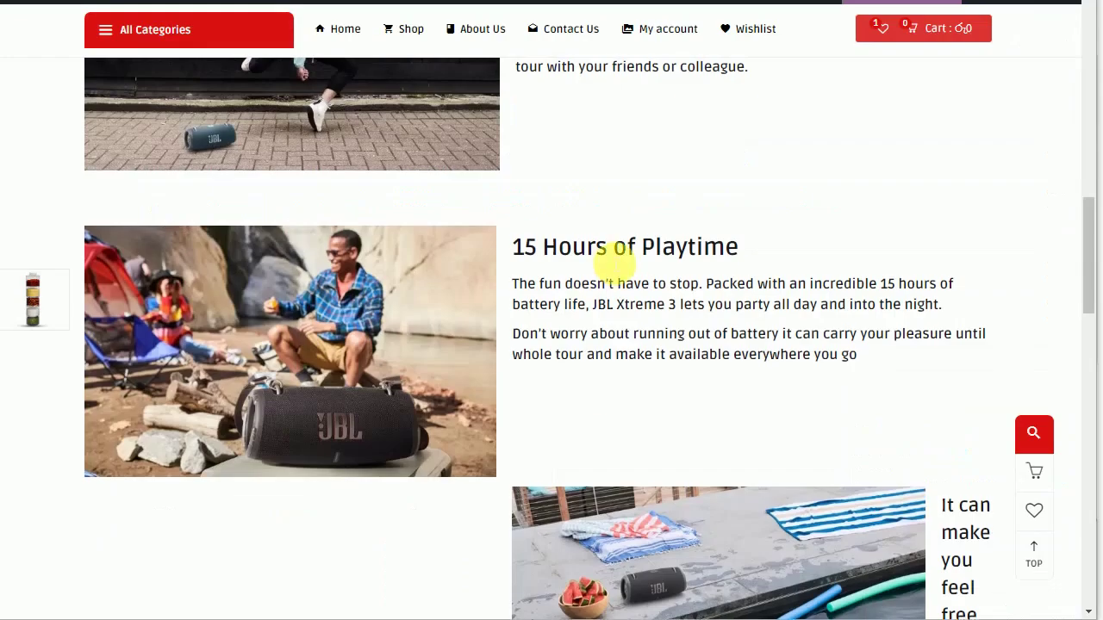
{"action": "scroll", "coordinate": [608, 256], "scroll_direction": "up", "scroll_amount": 10}
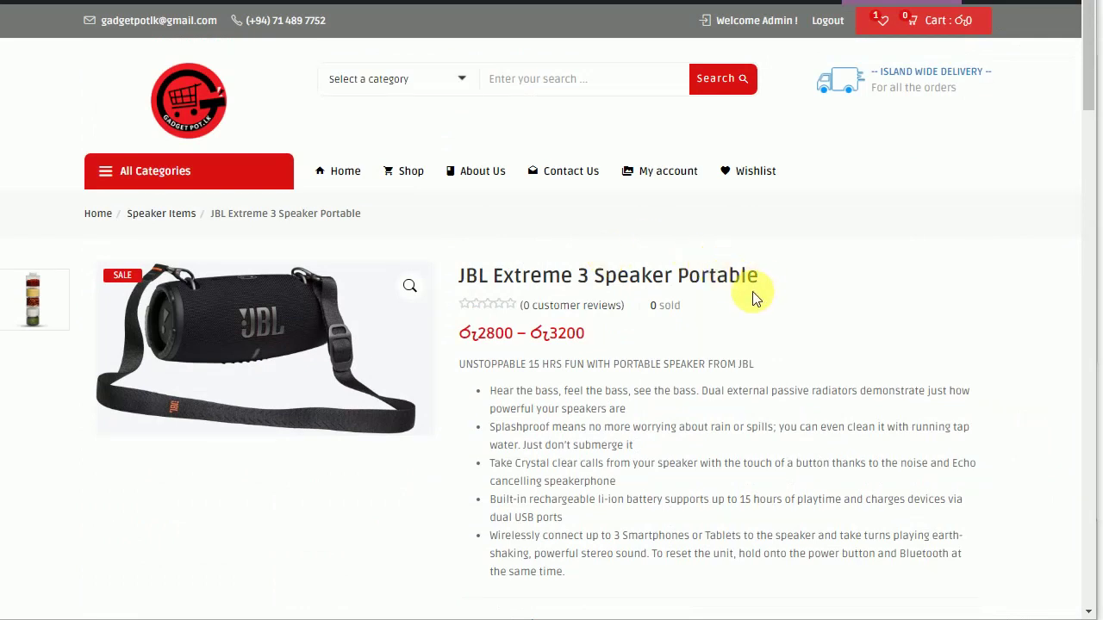
{"action": "scroll", "coordinate": [752, 291], "scroll_direction": "down", "scroll_amount": 1}
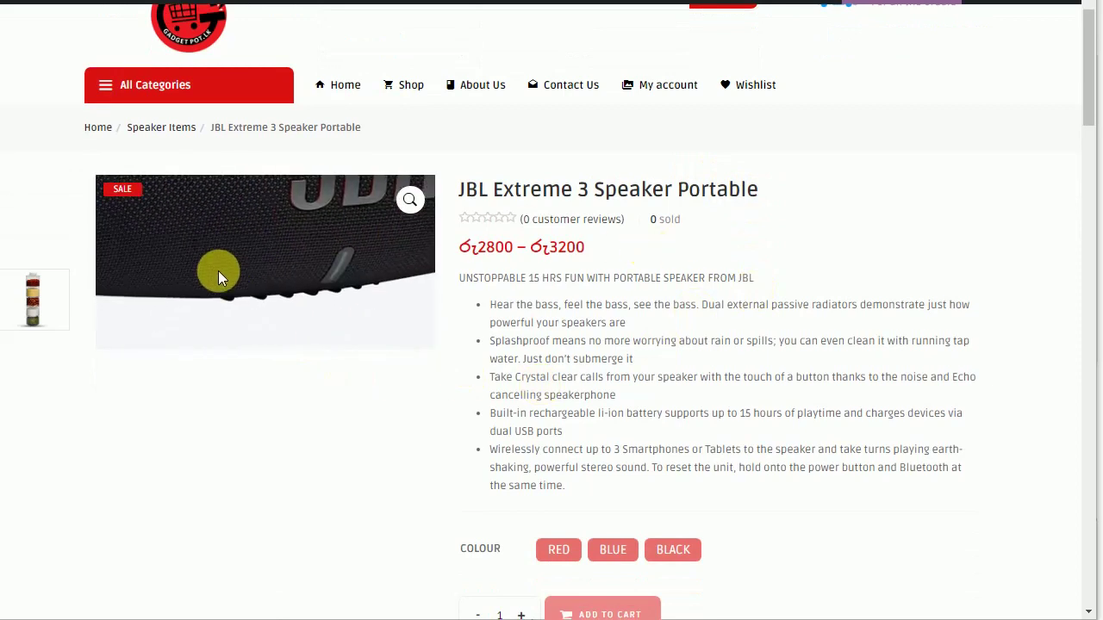
{"action": "scroll", "coordinate": [869, 323], "scroll_direction": "down", "scroll_amount": 1}
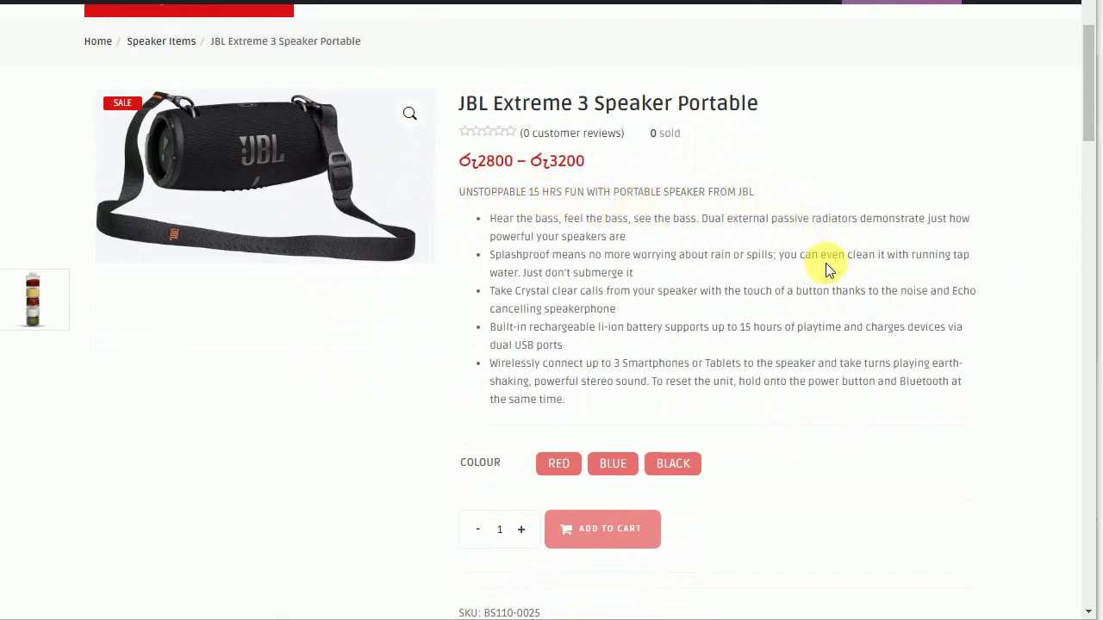
{"action": "scroll", "coordinate": [827, 259], "scroll_direction": "down", "scroll_amount": 2}
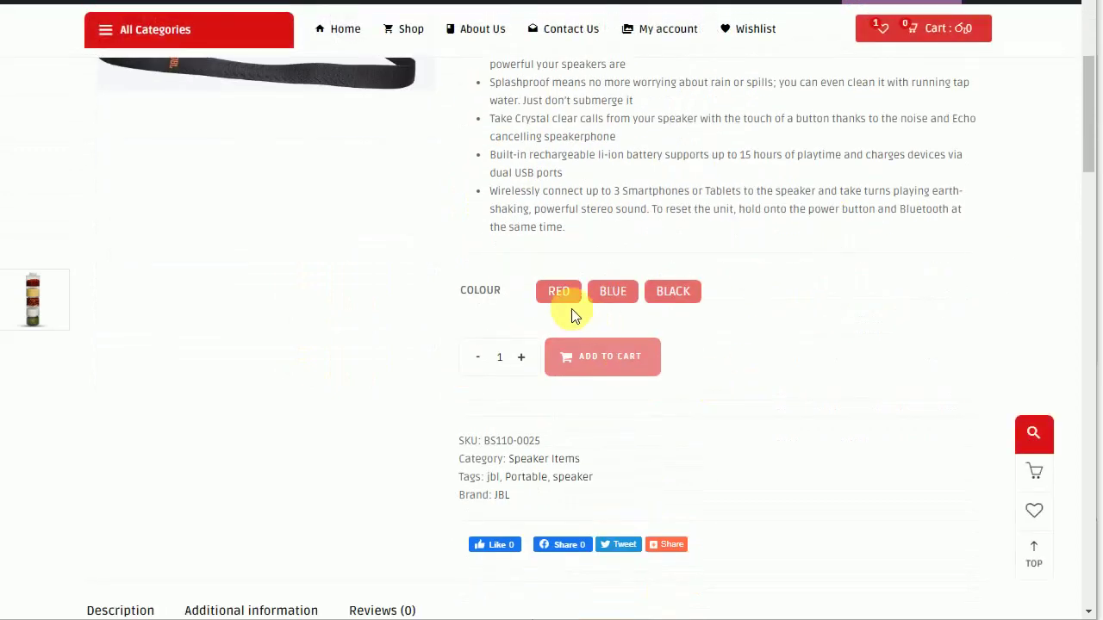
Switch the product page's colour between RED, BLUE and BLACK to check the image of each variation.
{"action": "left_click", "coordinate": [560, 292]}
{"action": "scroll", "coordinate": [247, 319], "scroll_direction": "up", "scroll_amount": 3}
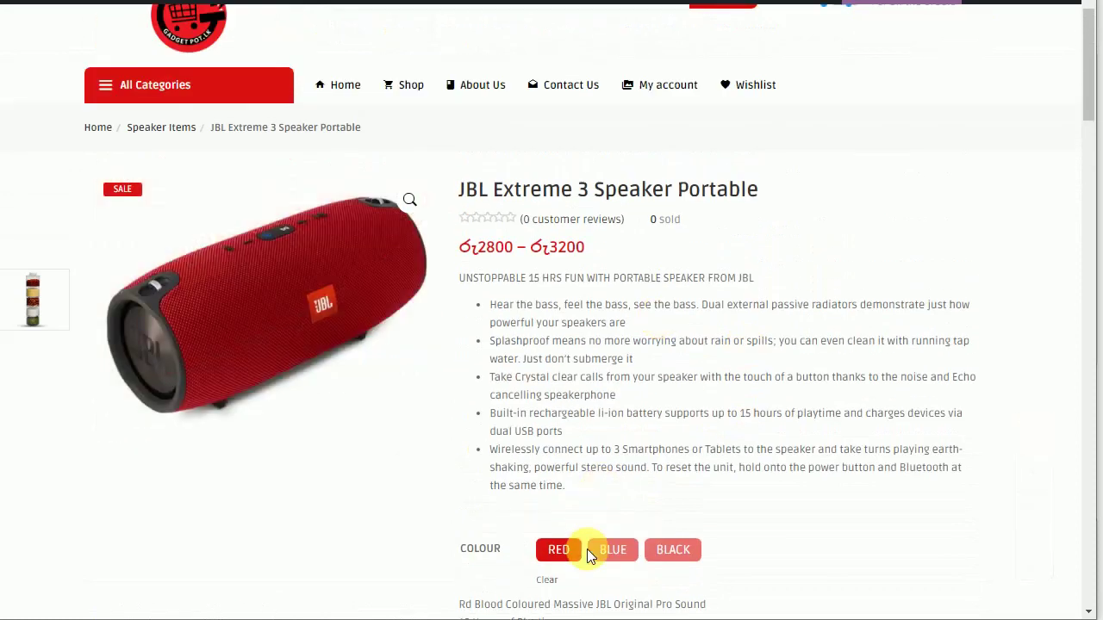
{"action": "left_click", "coordinate": [609, 560]}
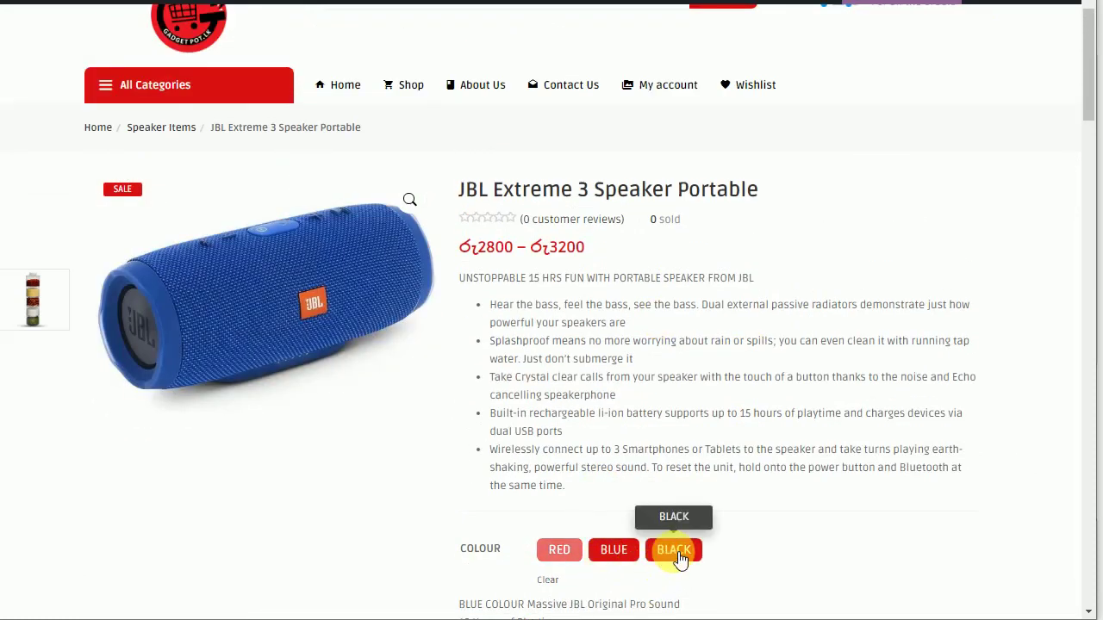
{"action": "left_click", "coordinate": [662, 552]}
{"action": "left_click", "coordinate": [615, 553]}
{"action": "left_click", "coordinate": [566, 552]}
{"action": "left_click", "coordinate": [612, 552]}
{"action": "left_click", "coordinate": [671, 556]}
Select the RED, BLUE and BLACK variations in turn to compare their descriptions, sale prices and stock.
{"action": "scroll", "coordinate": [621, 485], "scroll_direction": "down", "scroll_amount": 2}
{"action": "left_click", "coordinate": [564, 381]}
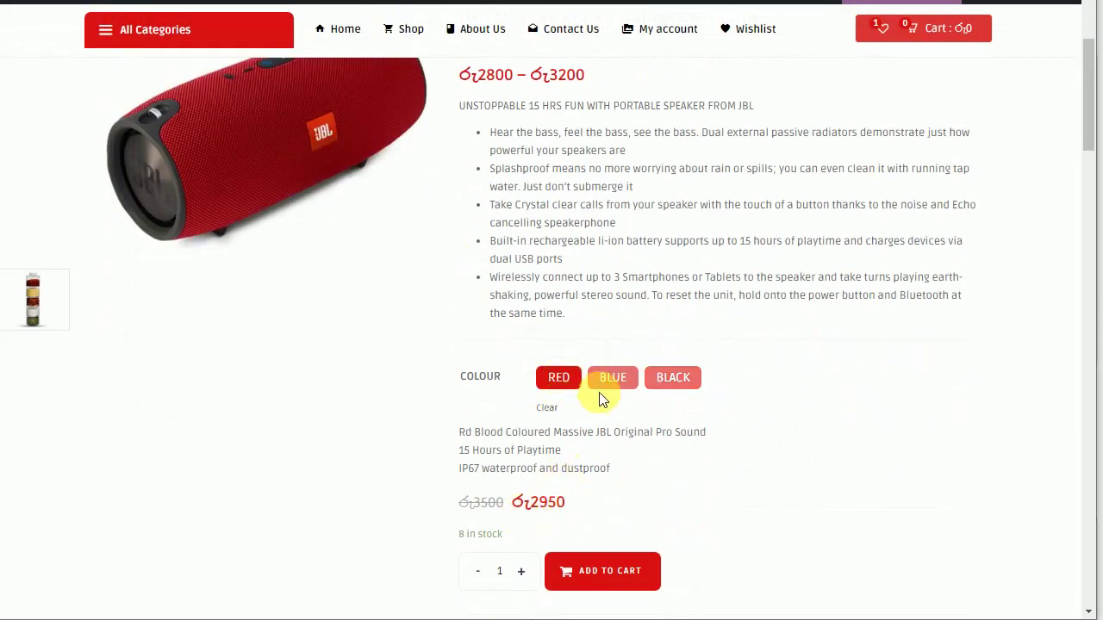
{"action": "left_click", "coordinate": [608, 385]}
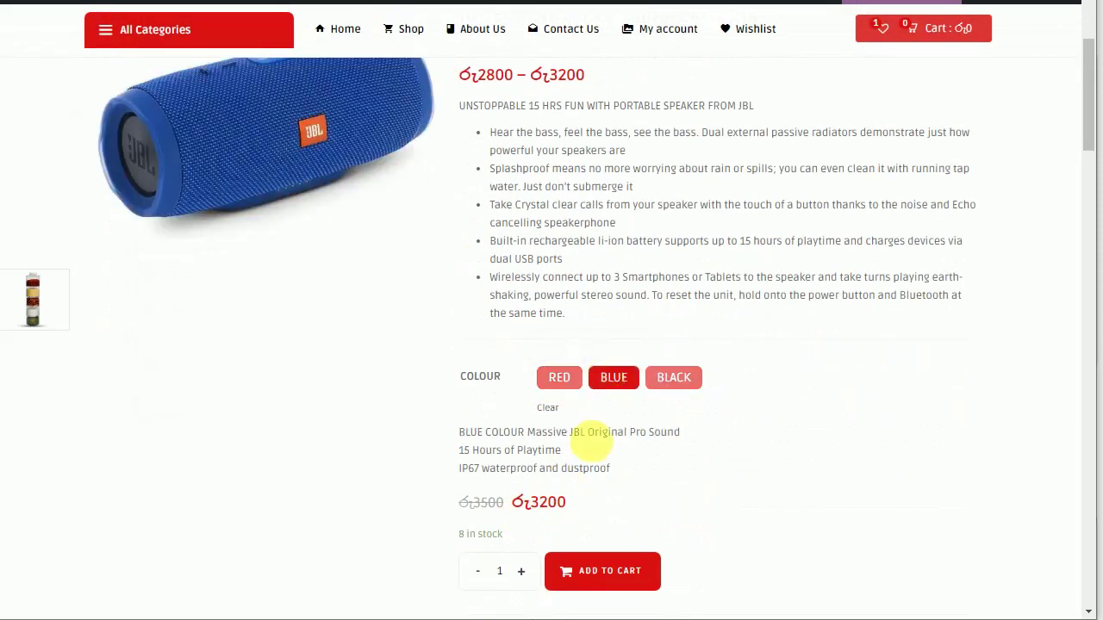
{"action": "left_click", "coordinate": [665, 385]}
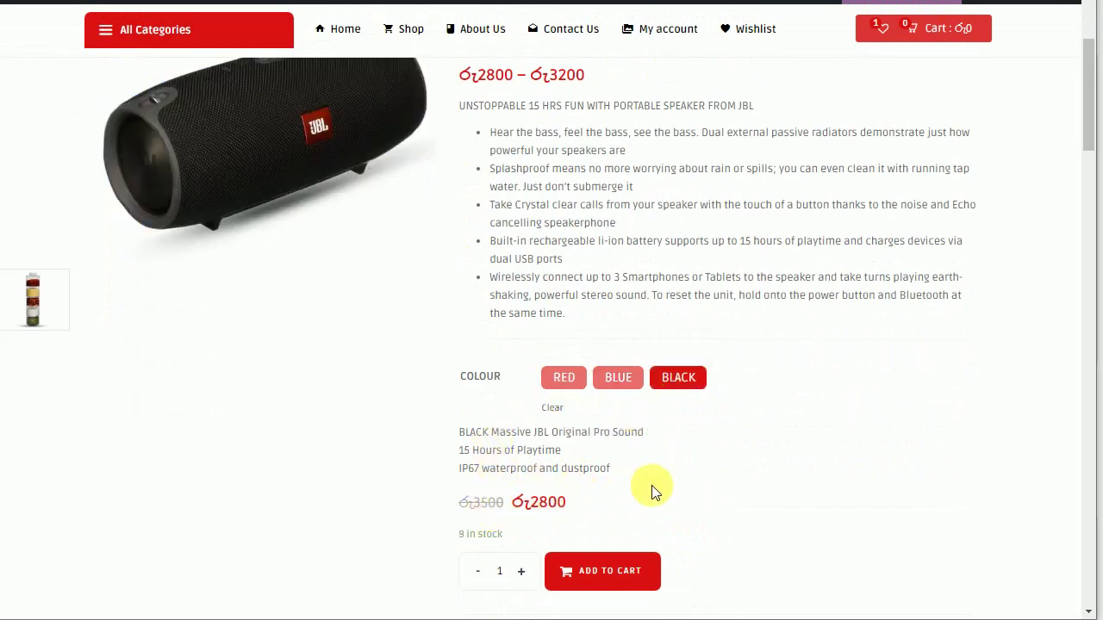
Examine the product page's SKU, category, tags and brand, and the layout of images and text in the full description.
{"action": "scroll", "coordinate": [626, 487], "scroll_direction": "down", "scroll_amount": 3}
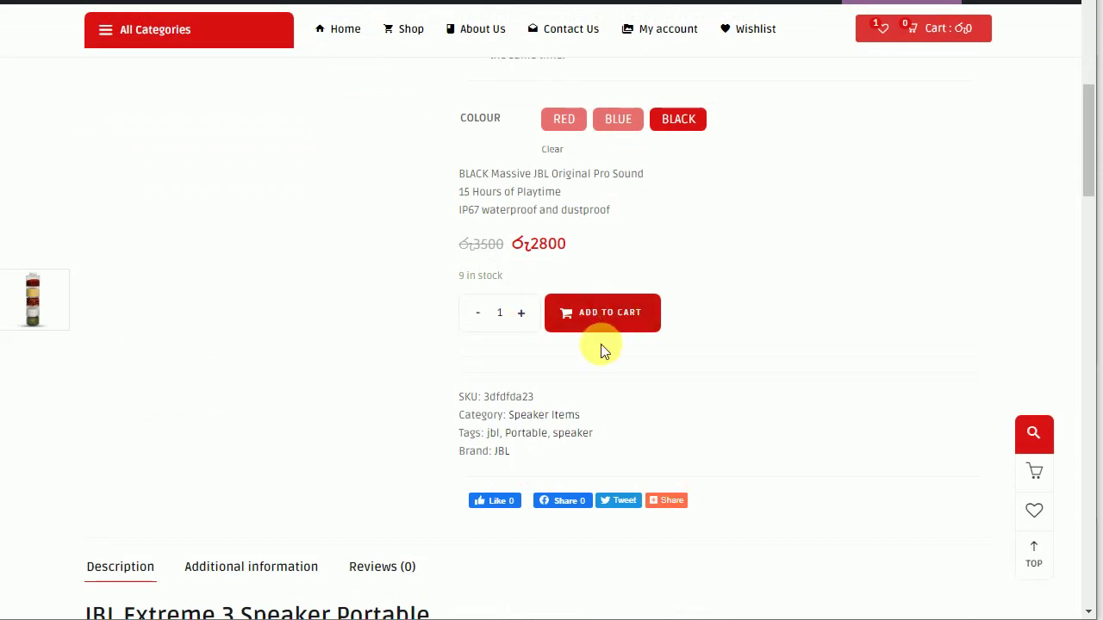
{"action": "scroll", "coordinate": [636, 429], "scroll_direction": "down", "scroll_amount": 2}
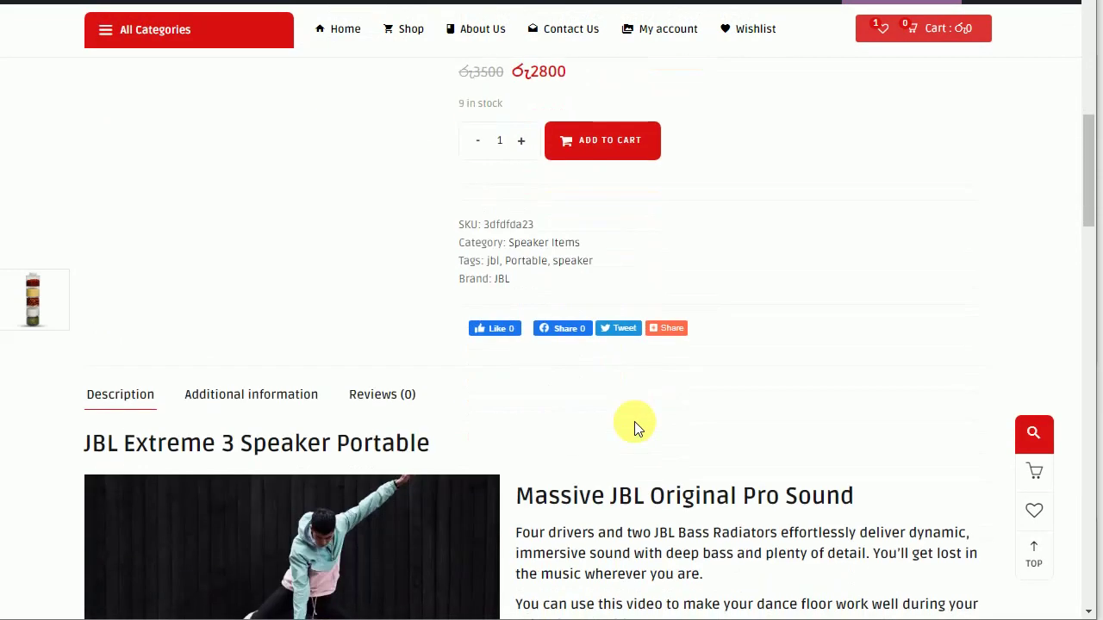
{"action": "scroll", "coordinate": [635, 422], "scroll_direction": "down", "scroll_amount": 2}
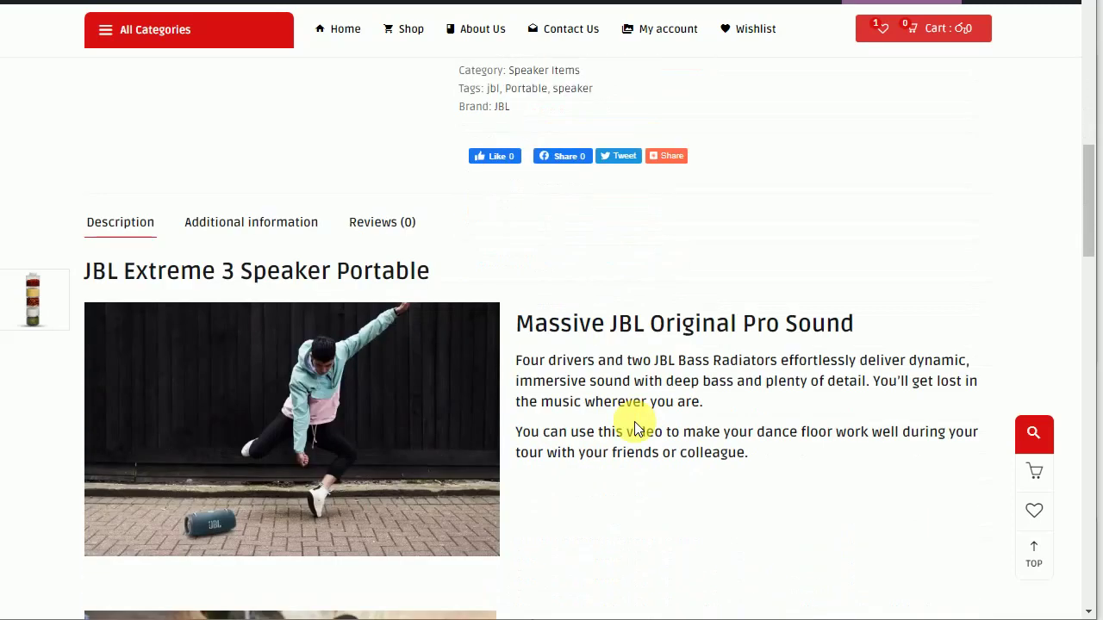
{"action": "scroll", "coordinate": [635, 417], "scroll_direction": "down", "scroll_amount": 1}
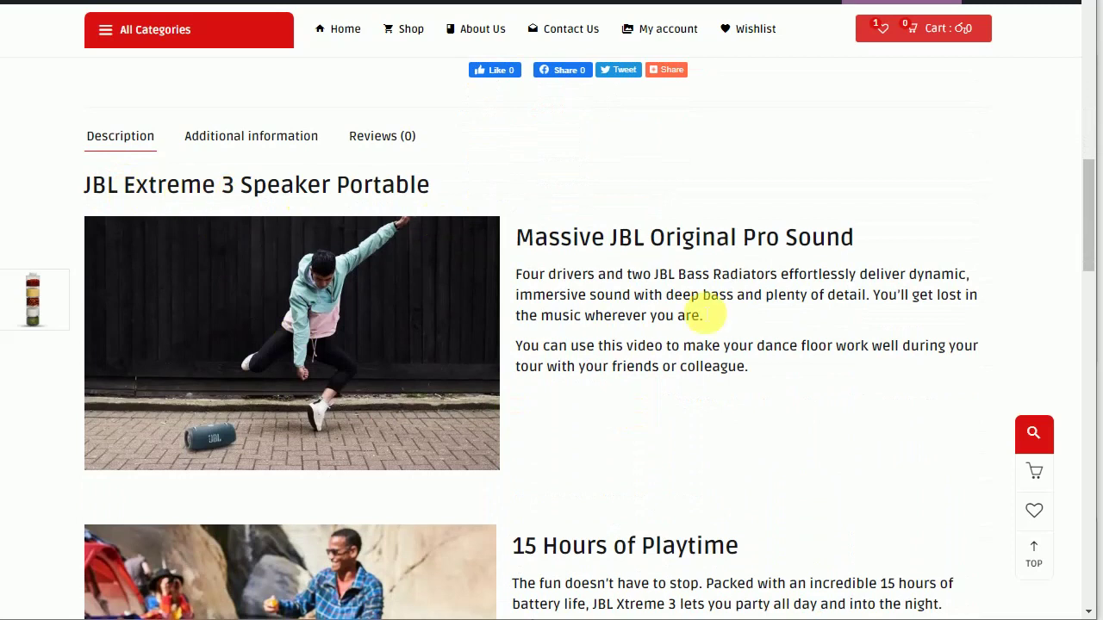
{"action": "scroll", "coordinate": [702, 362], "scroll_direction": "down", "scroll_amount": 5}
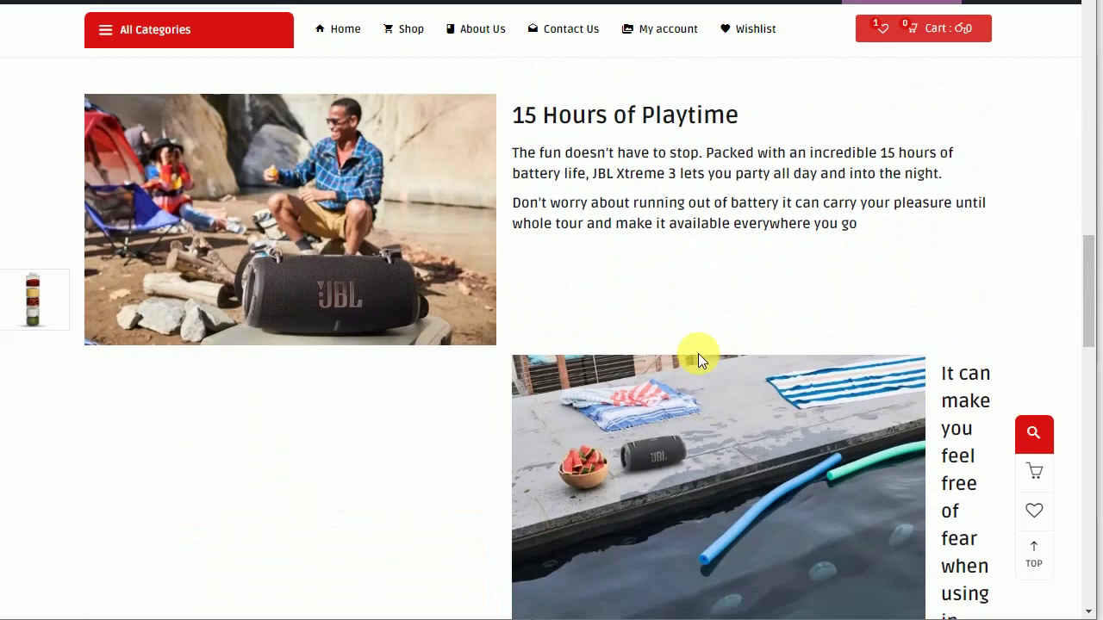
{"action": "scroll", "coordinate": [698, 355], "scroll_direction": "down", "scroll_amount": 3}
{"action": "scroll", "coordinate": [430, 395], "scroll_direction": "up", "scroll_amount": 5}
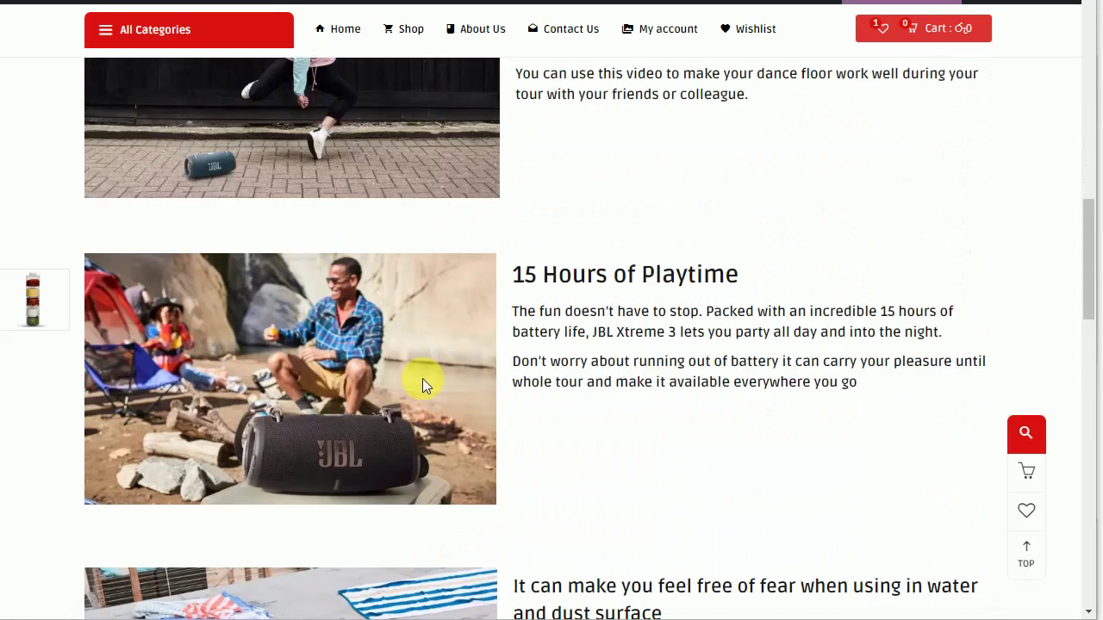
{"action": "scroll", "coordinate": [422, 379], "scroll_direction": "up", "scroll_amount": 3}
{"action": "scroll", "coordinate": [422, 379], "scroll_direction": "down", "scroll_amount": 7}
{"action": "scroll", "coordinate": [422, 378], "scroll_direction": "up", "scroll_amount": 5}
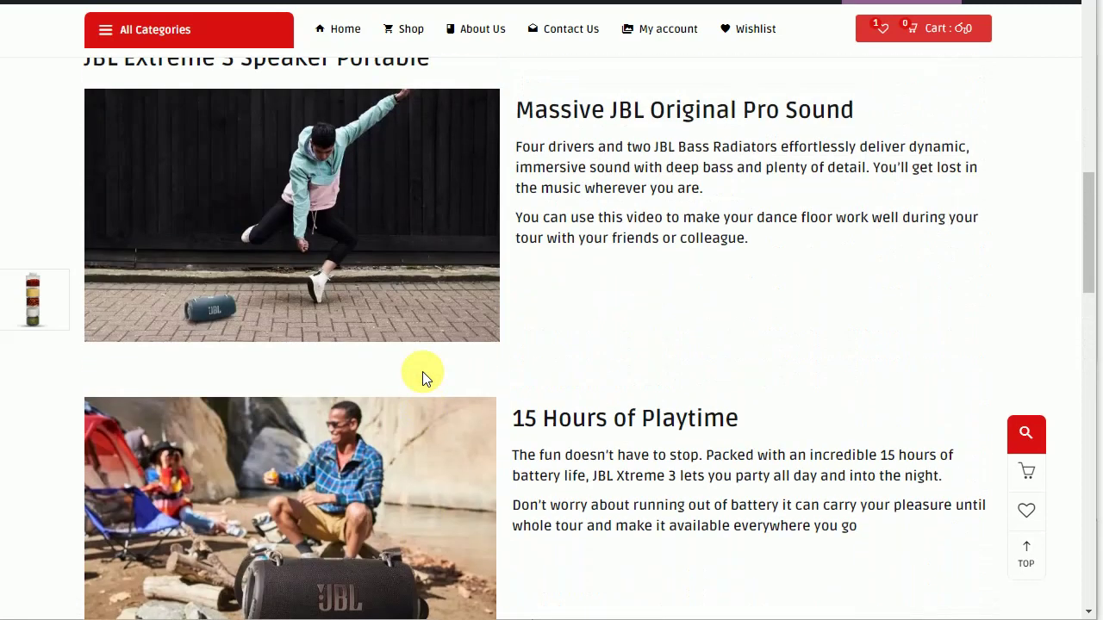
{"action": "scroll", "coordinate": [422, 373], "scroll_direction": "down", "scroll_amount": 7}
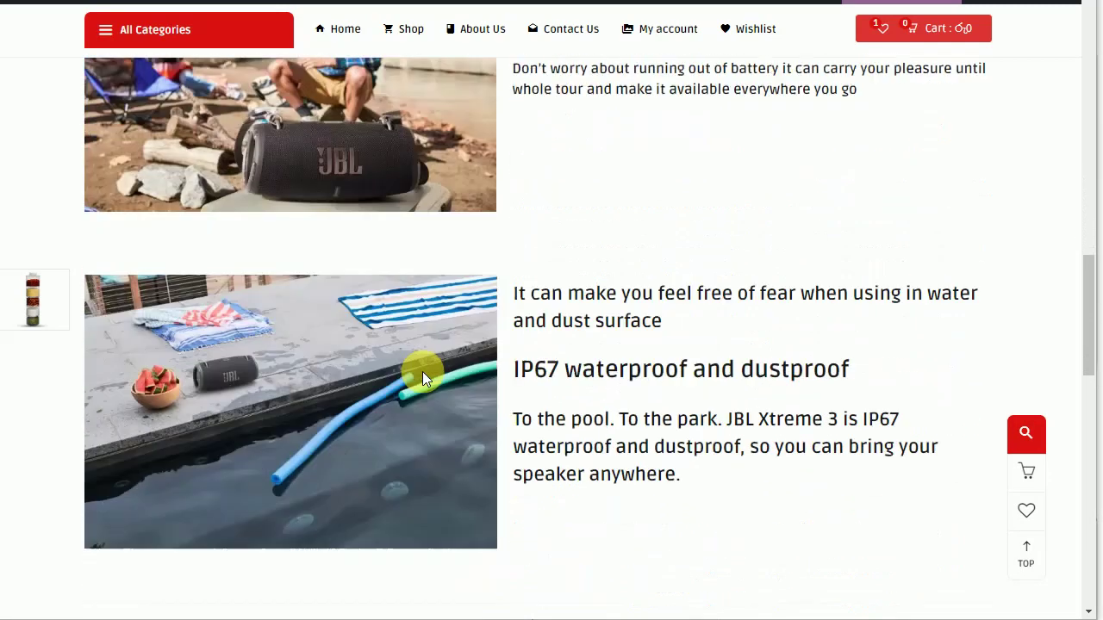
Look through the suggested and related products below the description and return to the product summary.
{"action": "scroll", "coordinate": [422, 379], "scroll_direction": "down", "scroll_amount": 3}
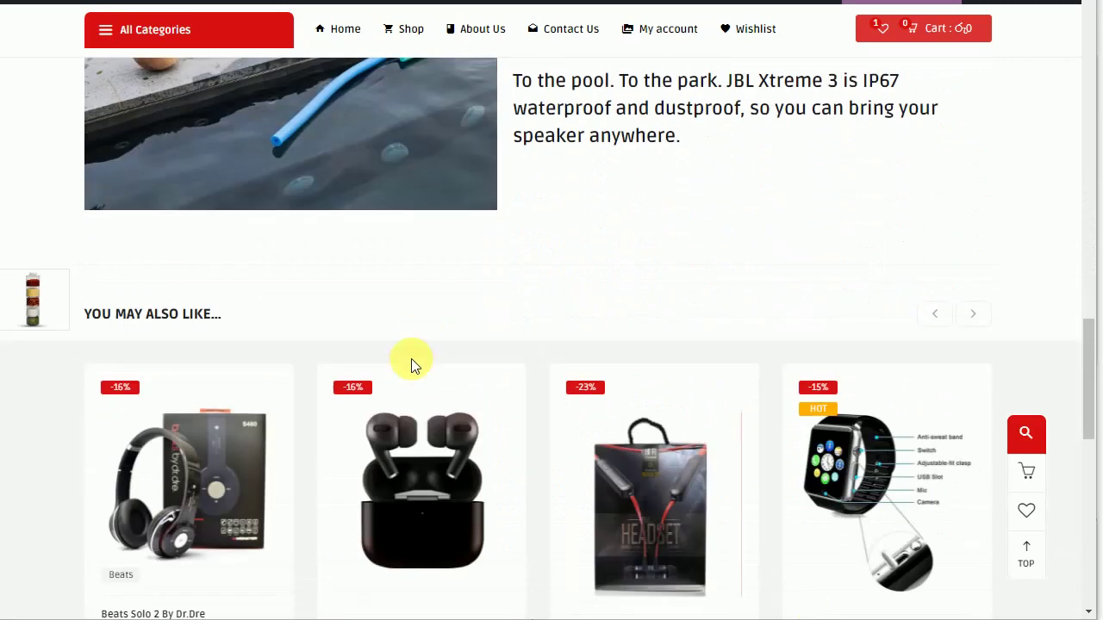
{"action": "scroll", "coordinate": [410, 359], "scroll_direction": "down", "scroll_amount": 2}
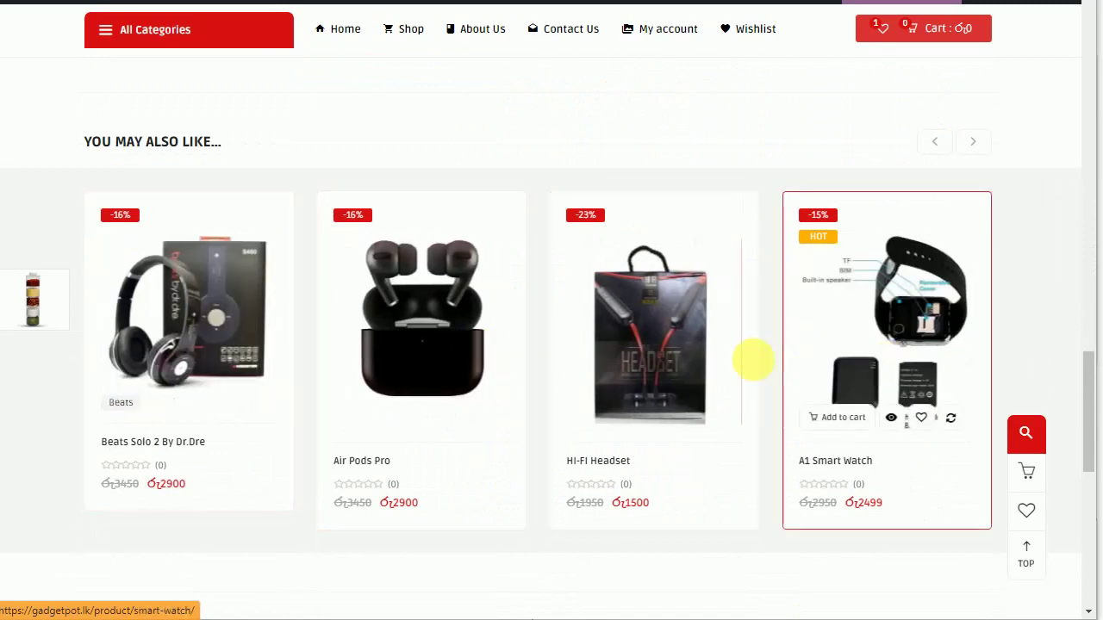
{"action": "scroll", "coordinate": [646, 389], "scroll_direction": "down", "scroll_amount": 2}
{"action": "scroll", "coordinate": [650, 396], "scroll_direction": "down", "scroll_amount": 2}
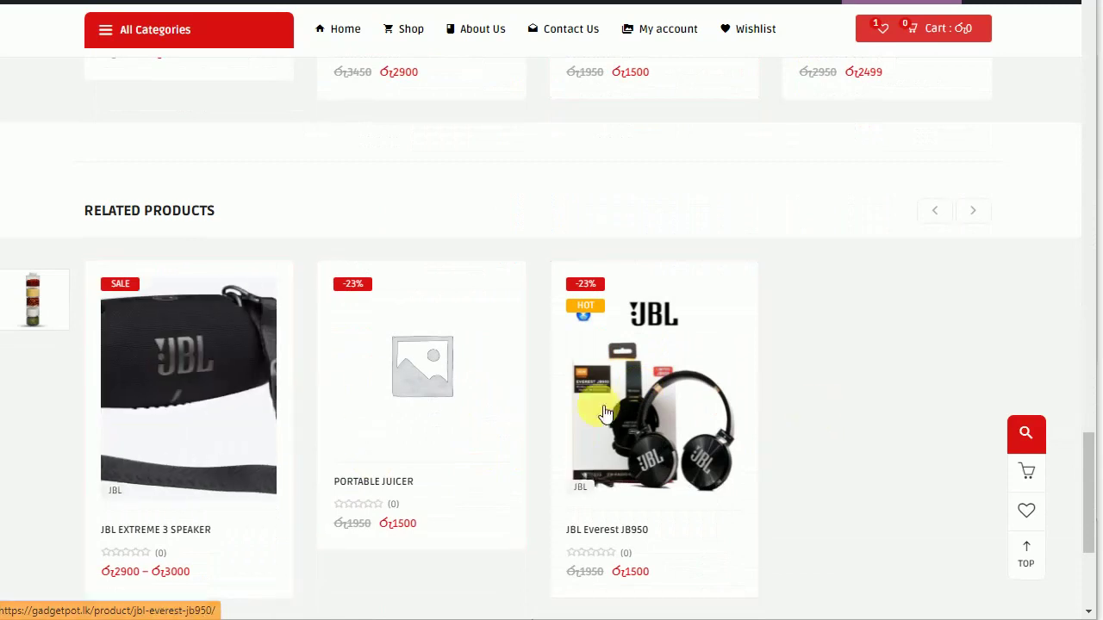
{"action": "scroll", "coordinate": [574, 370], "scroll_direction": "up", "scroll_amount": 6}
{"action": "scroll", "coordinate": [577, 375], "scroll_direction": "up", "scroll_amount": 12}
{"action": "scroll", "coordinate": [577, 375], "scroll_direction": "up", "scroll_amount": 2}
{"action": "scroll", "coordinate": [577, 375], "scroll_direction": "down", "scroll_amount": 3}
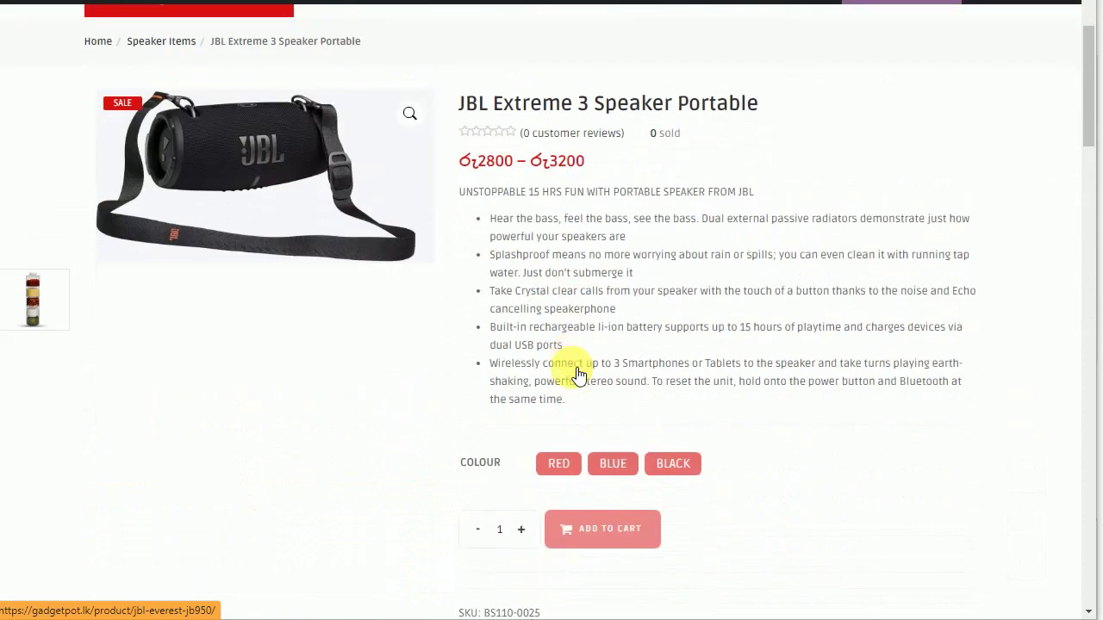
{"action": "scroll", "coordinate": [577, 376], "scroll_direction": "up", "scroll_amount": 2}
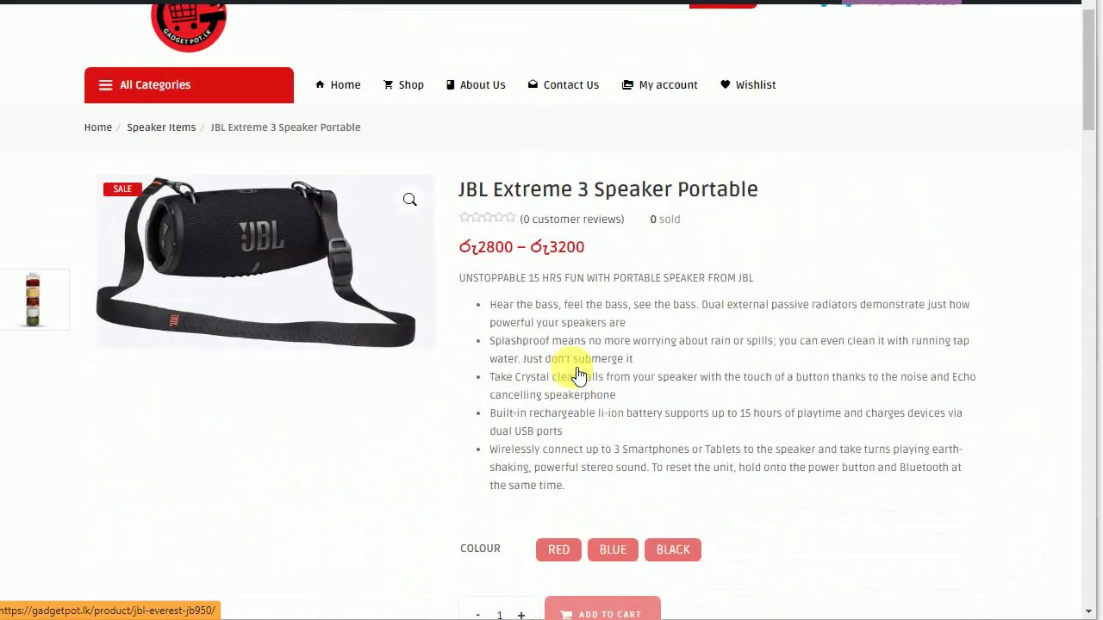
{"action": "scroll", "coordinate": [577, 377], "scroll_direction": "down", "scroll_amount": 1}
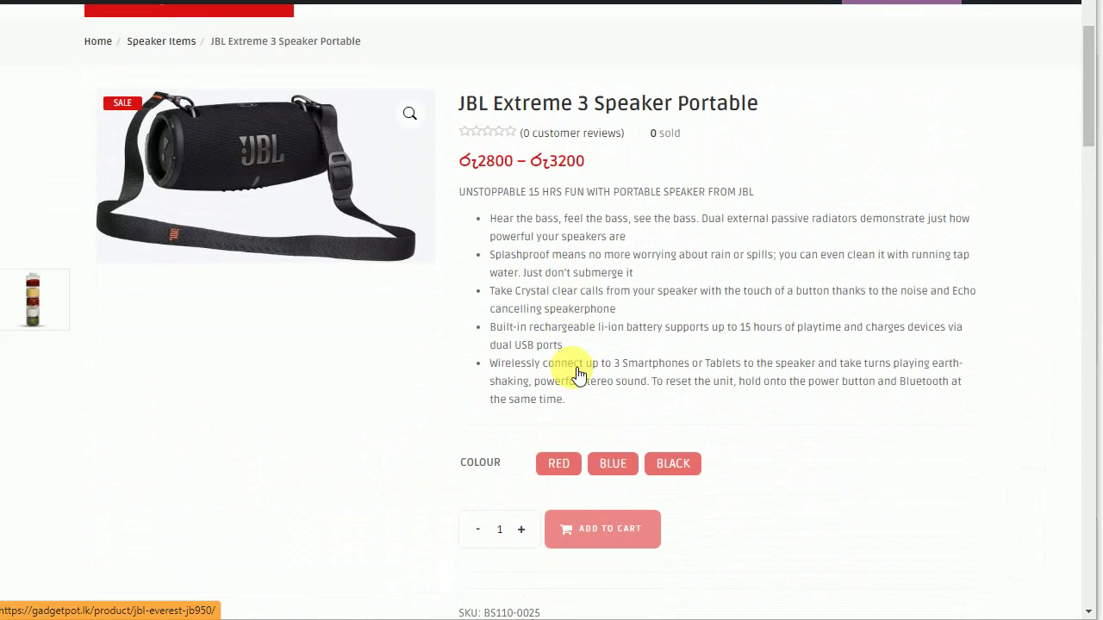